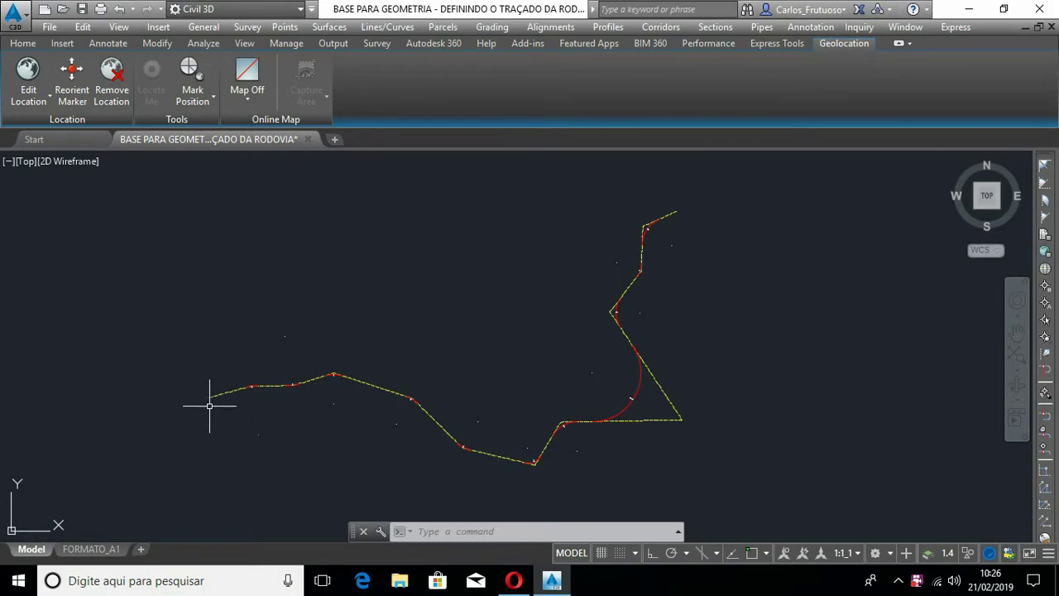
{"action": "left_click", "coordinate": [248, 97]}
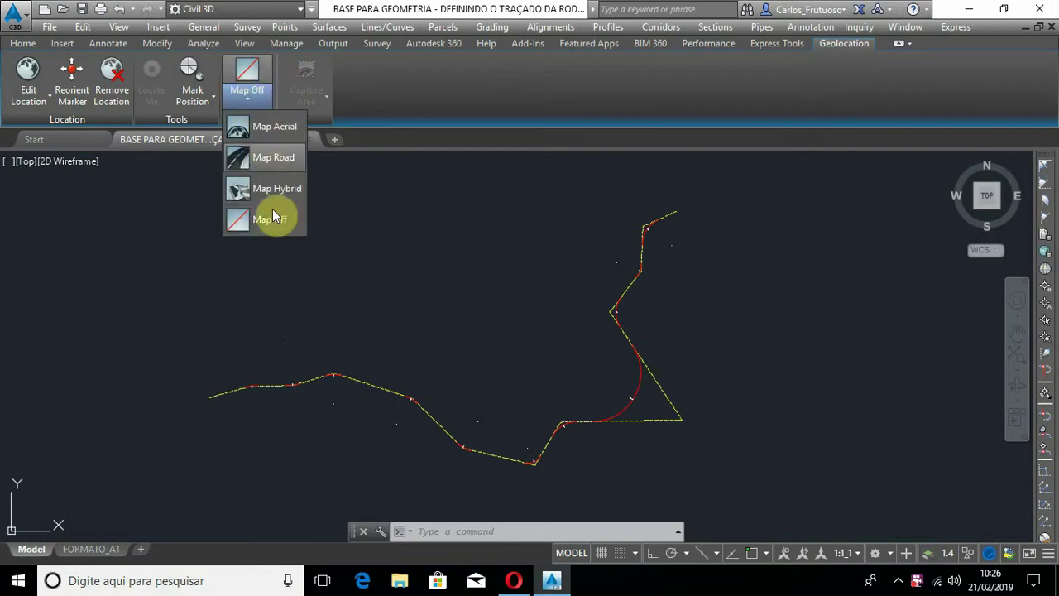
{"action": "left_click", "coordinate": [446, 289]}
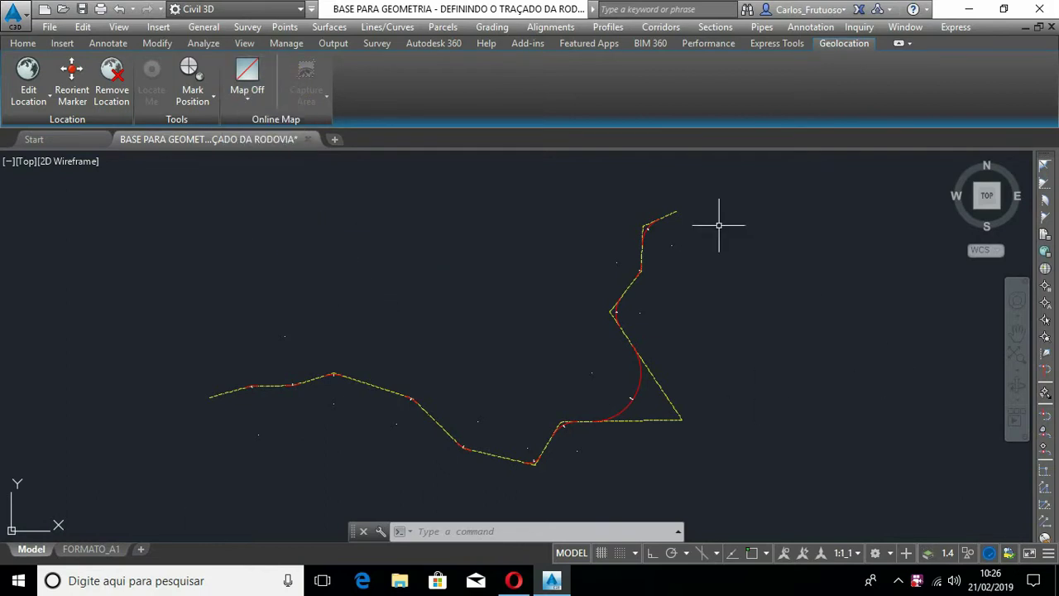
{"action": "mouse_move", "coordinate": [722, 317]}
{"action": "middle_mouse_down"}
{"action": "mouse_move", "coordinate": [781, 331]}
{"action": "mouse_move", "coordinate": [671, 355]}
{"action": "mouse_move", "coordinate": [759, 265]}
{"action": "middle_mouse_up"}
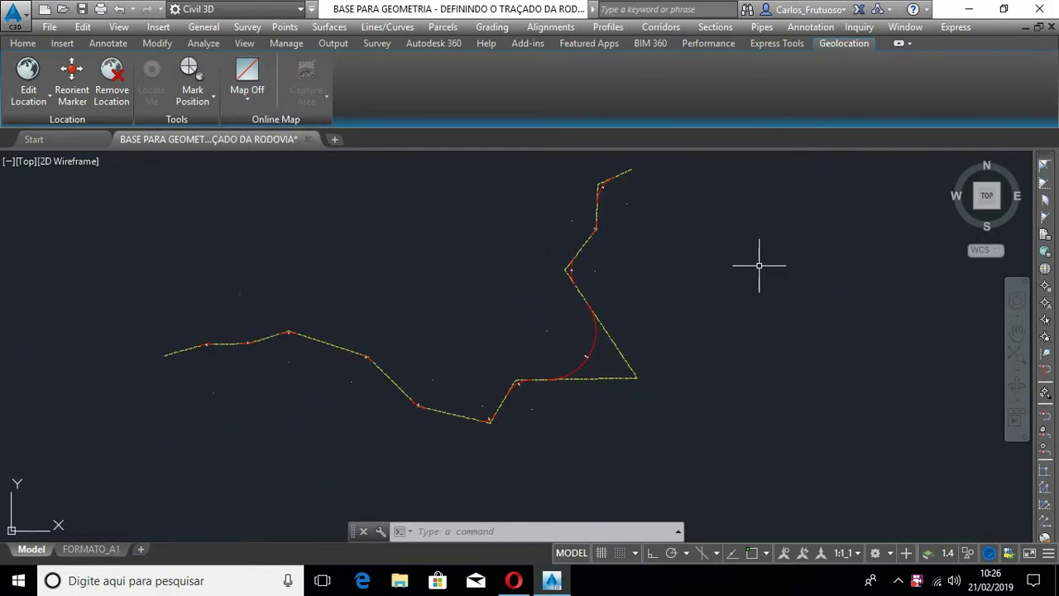
{"action": "middle_click_drag", "start_coordinate": [427, 290], "coordinate": [454, 307]}
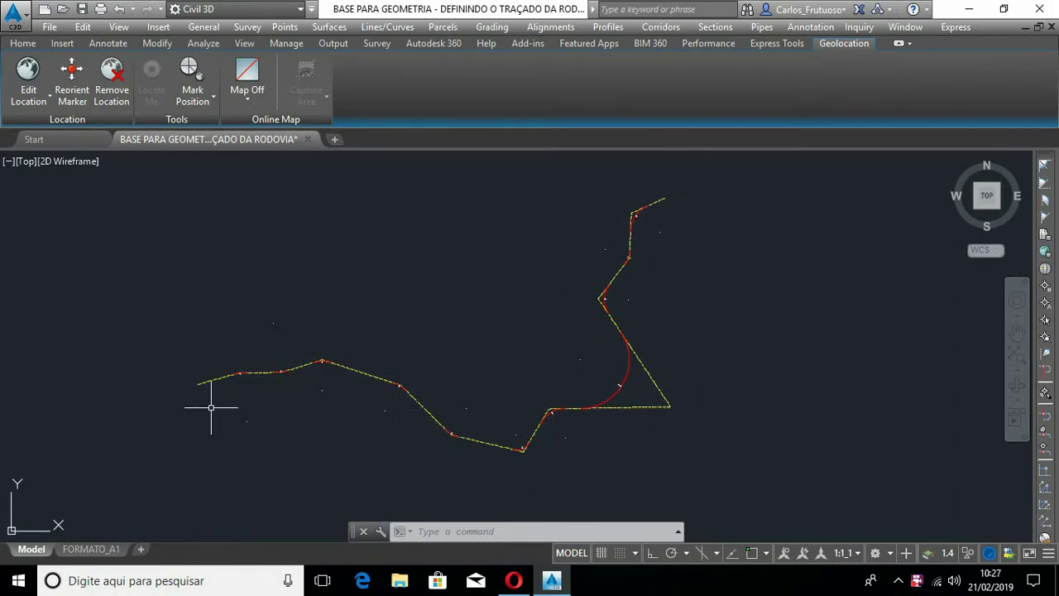
{"action": "scroll", "coordinate": [204, 377], "scroll_direction": "up", "scroll_amount": 8}
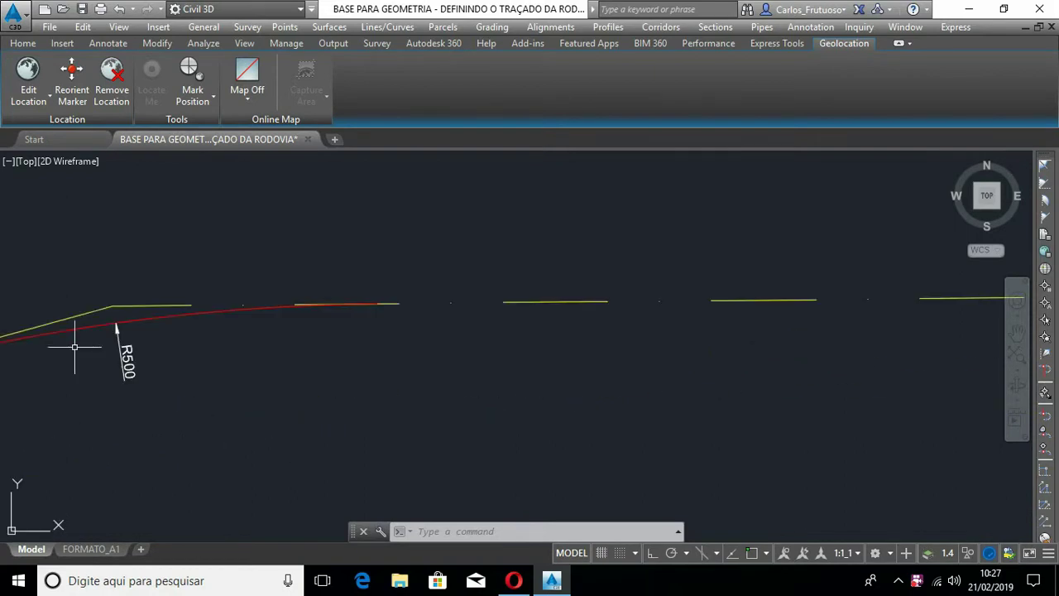
{"action": "scroll", "coordinate": [560, 331], "scroll_direction": "down", "scroll_amount": 6}
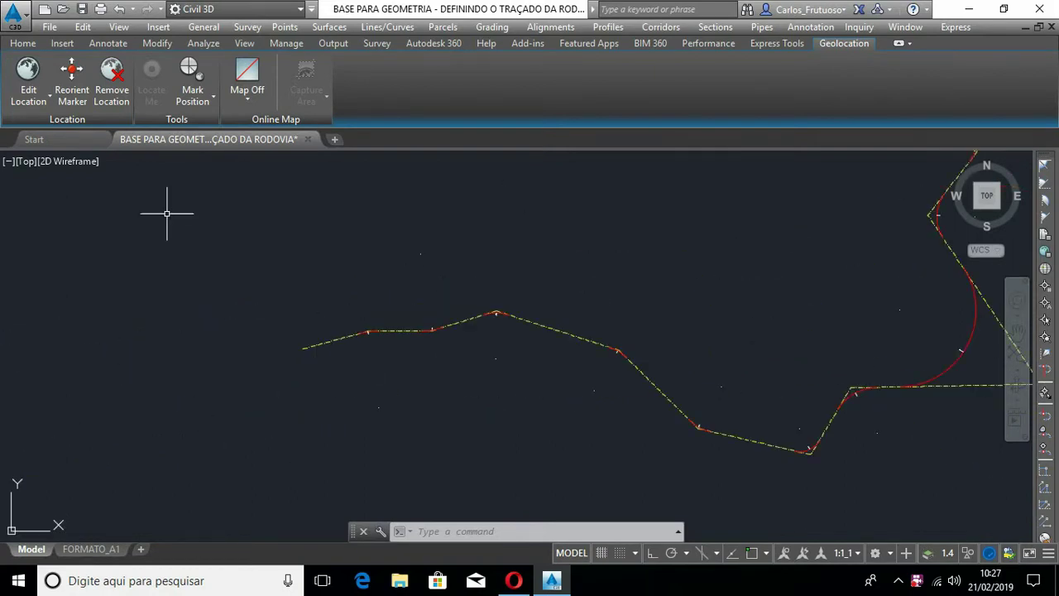
Step: Start a new layout alignment named EIXO DE PROJETO, using the EIXO COMPLETO-(PROJETO) alignment style
{"action": "left_click", "coordinate": [20, 46]}
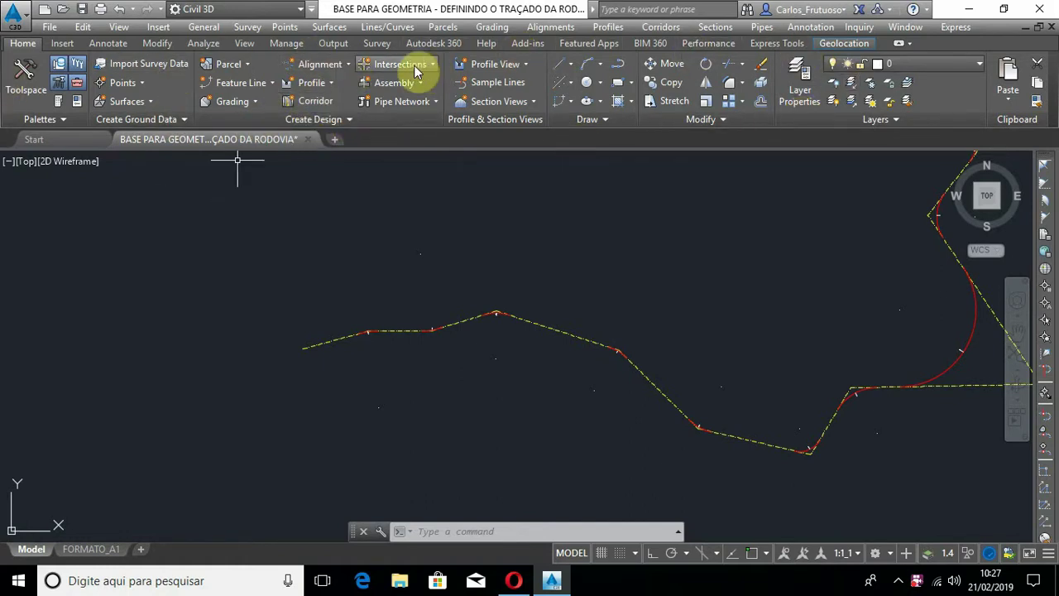
{"action": "left_click", "coordinate": [350, 65]}
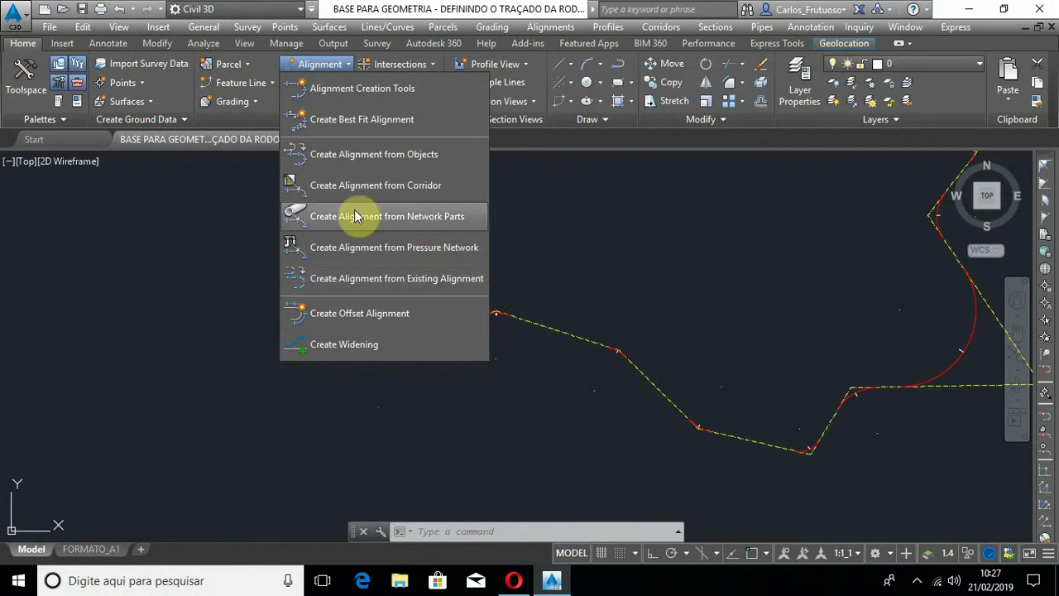
{"action": "left_click", "coordinate": [385, 97]}
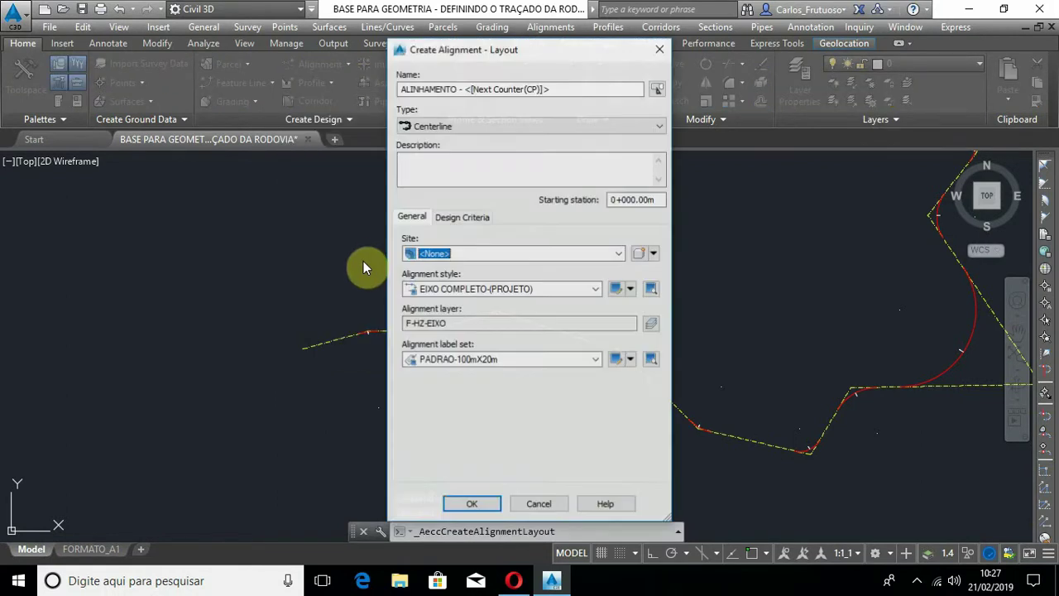
{"action": "left_click_drag", "start_coordinate": [485, 47], "coordinate": [284, 48]}
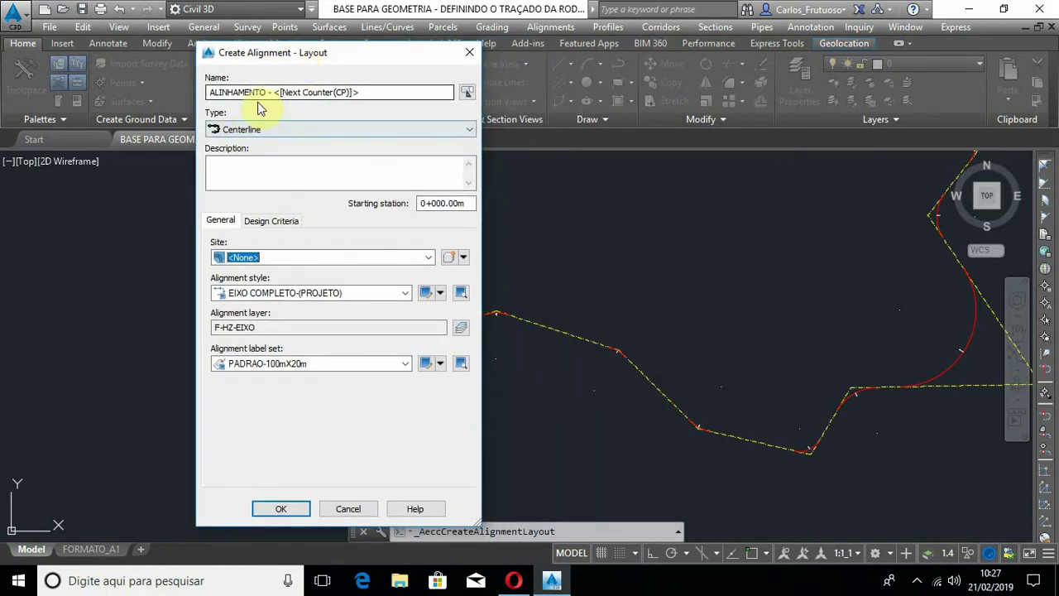
{"action": "left_click_drag", "start_coordinate": [371, 92], "coordinate": [196, 99]}
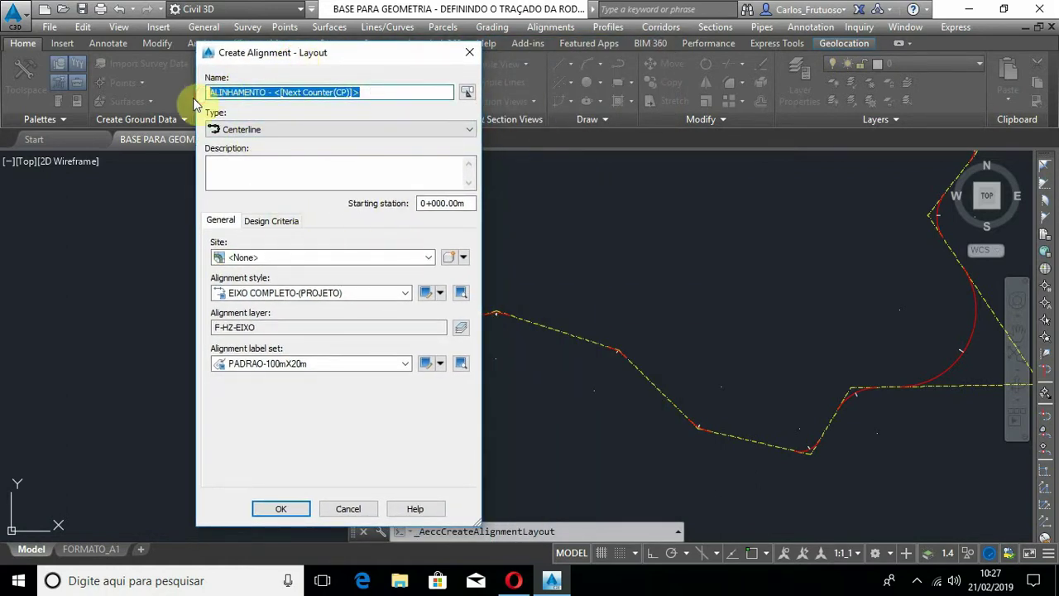
{"action": "type", "text": "EIXO DE PROJETO"}
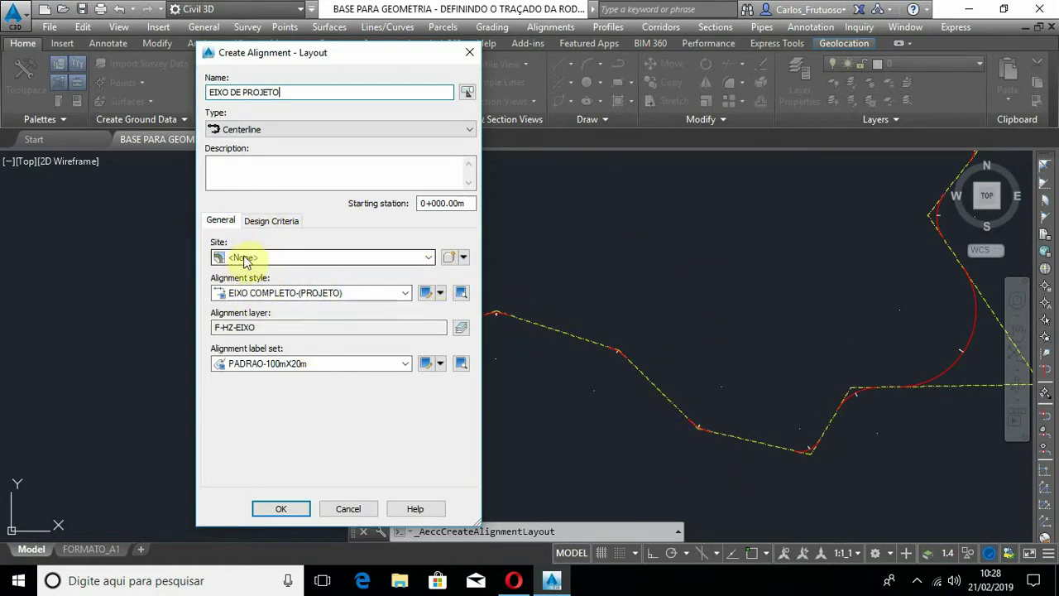
{"action": "left_click", "coordinate": [274, 294]}
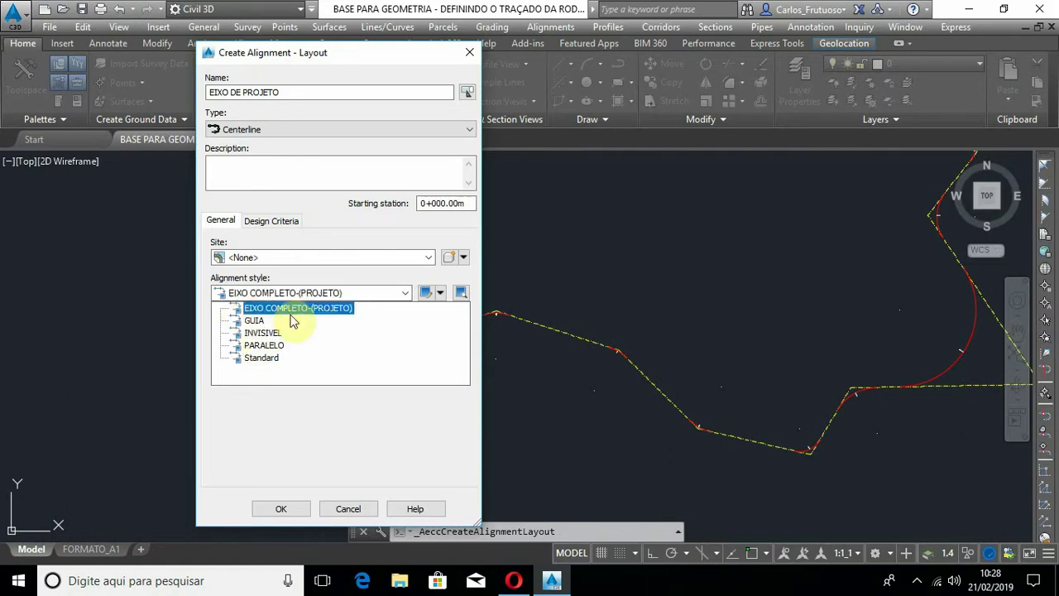
{"action": "left_click", "coordinate": [333, 288]}
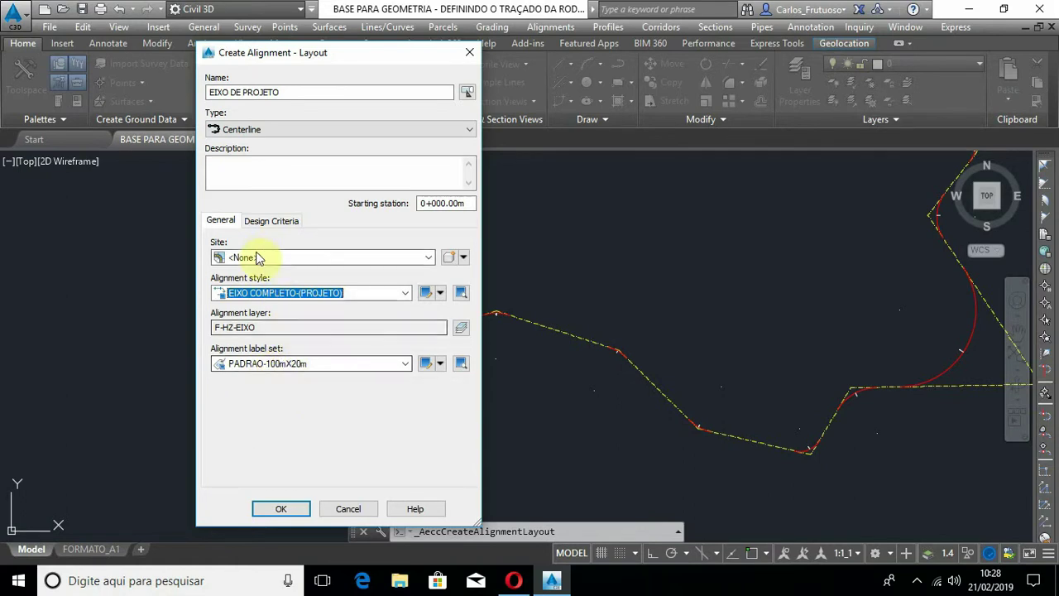
Step: Set the alignment's starting design speed to 80 km/h in its design criteria
{"action": "left_click", "coordinate": [278, 222]}
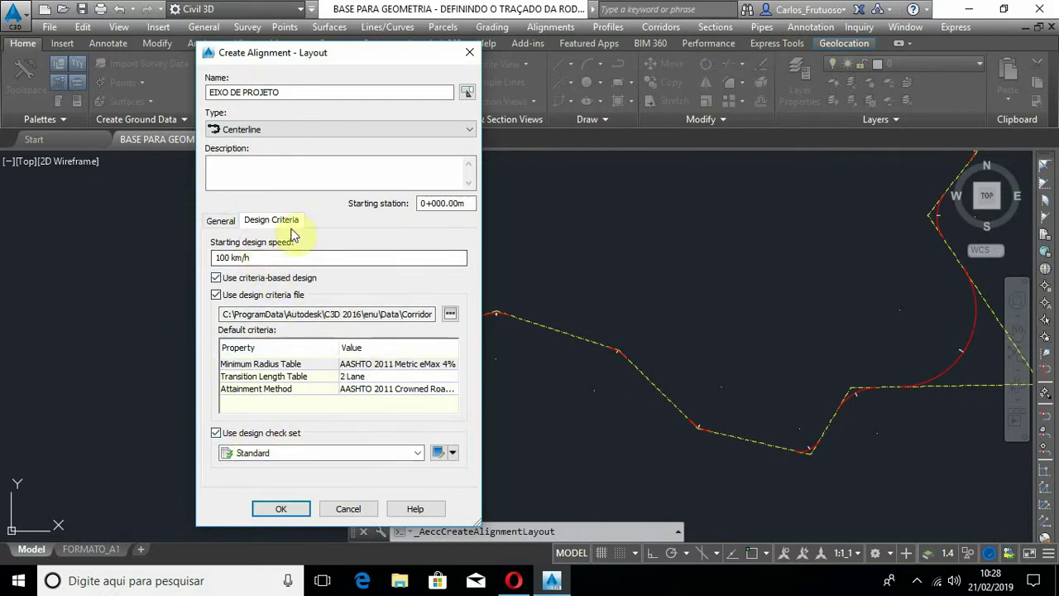
{"action": "left_click", "coordinate": [227, 258]}
{"action": "left_click_drag", "start_coordinate": [229, 257], "coordinate": [214, 266]}
{"action": "type", "text": "80"}
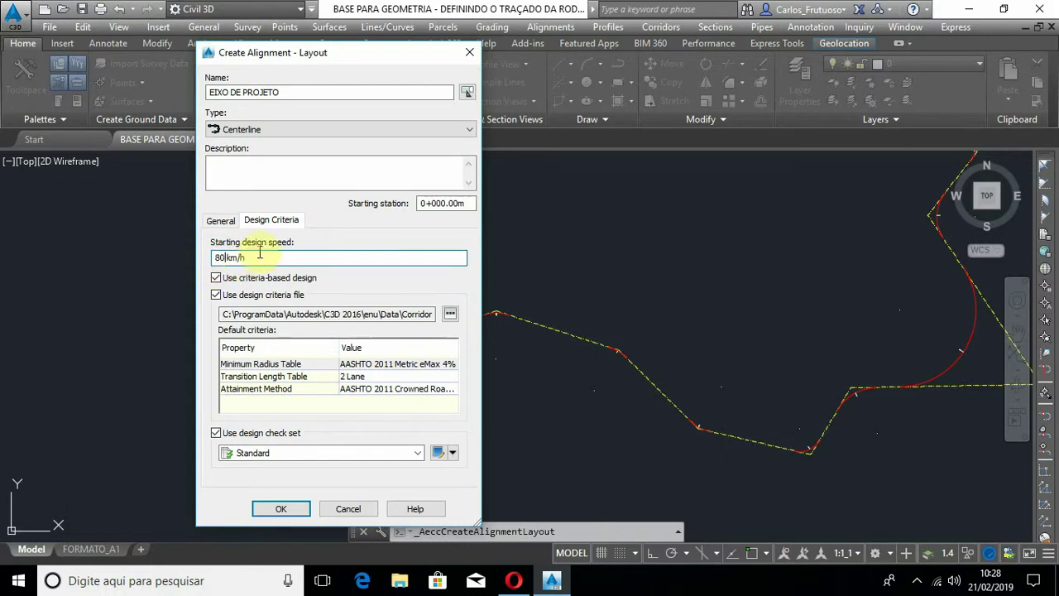
Step: Load _Autodesk Civil 3D Metric_BRA-DER-SP-(AASHTO2004)_2015 as the design criteria file for the alignment
{"action": "left_click", "coordinate": [217, 279]}
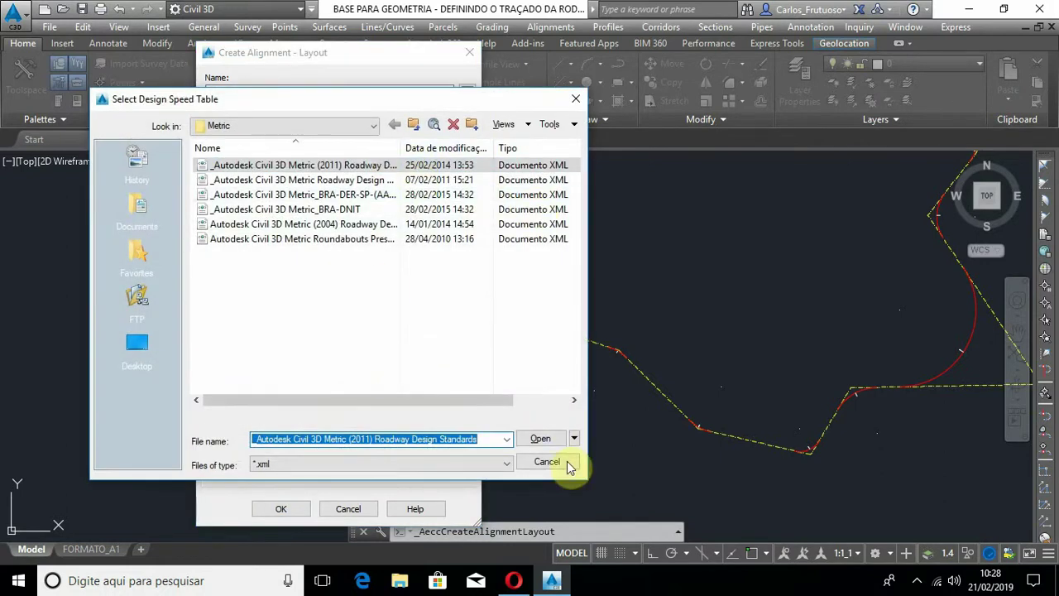
{"action": "left_click_drag", "start_coordinate": [586, 477], "coordinate": [762, 494]}
{"action": "left_click_drag", "start_coordinate": [401, 148], "coordinate": [504, 166]}
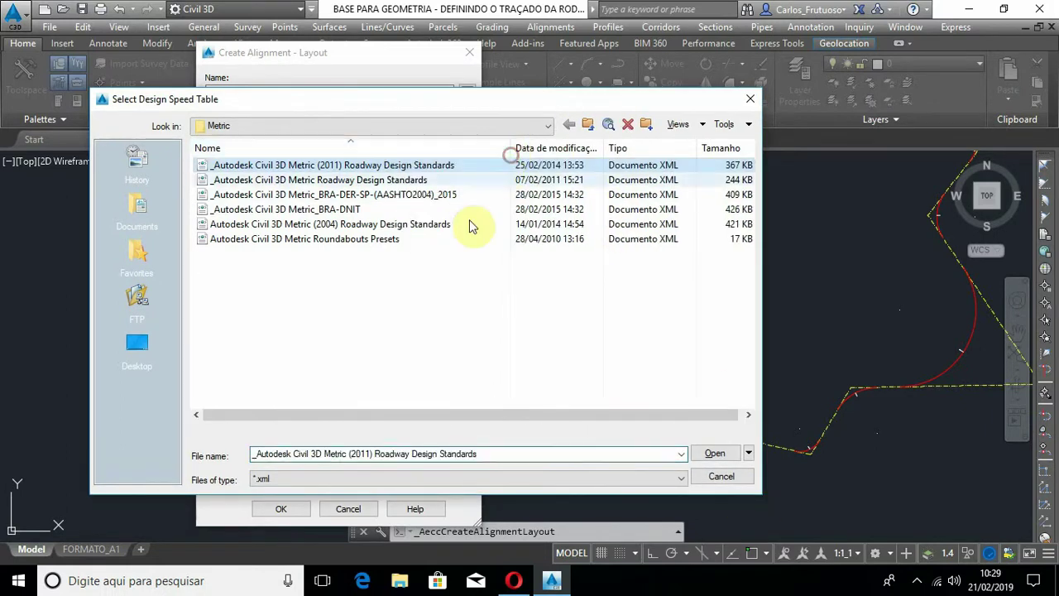
{"action": "left_click", "coordinate": [314, 195]}
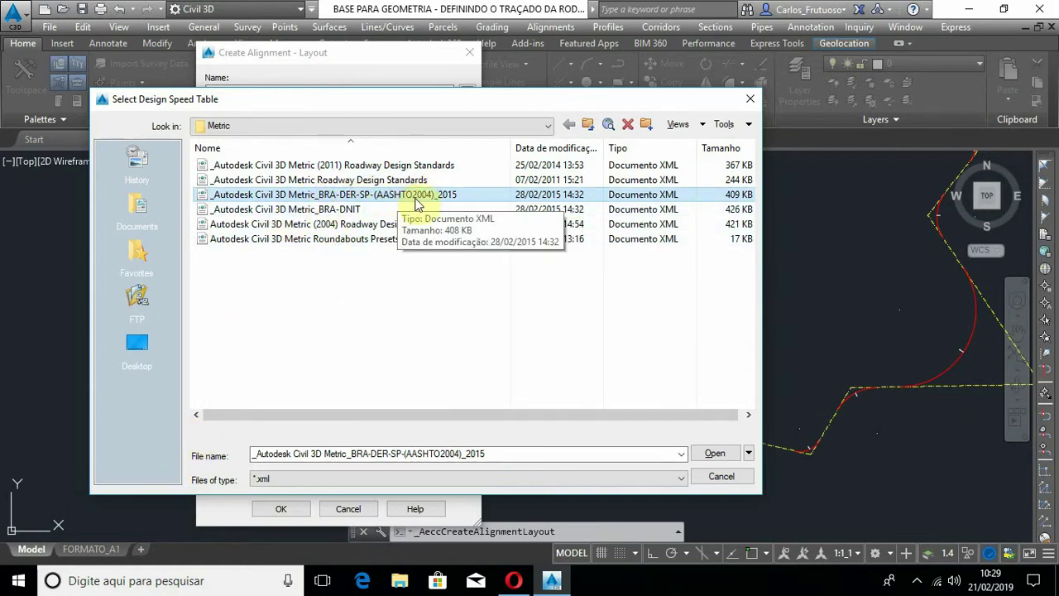
{"action": "left_click", "coordinate": [715, 453]}
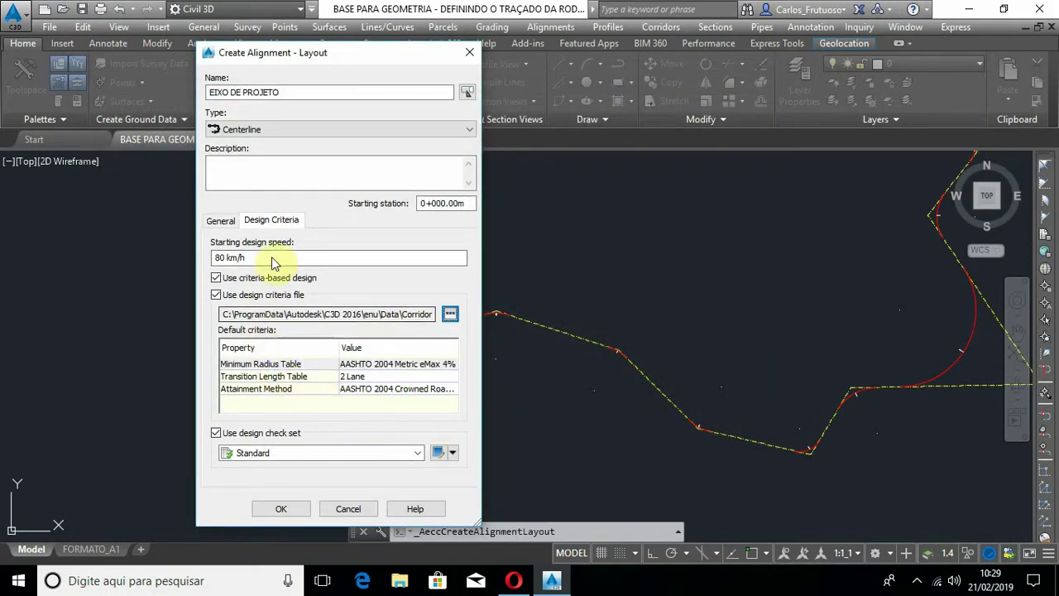
Step: Set the minimum radius table to AASHTO 2004 Metric eMax 8% and the attainment method to AASHTO 2004 Crowned Roadway Com Espiral
{"action": "left_click", "coordinate": [416, 365]}
{"action": "left_click", "coordinate": [410, 367]}
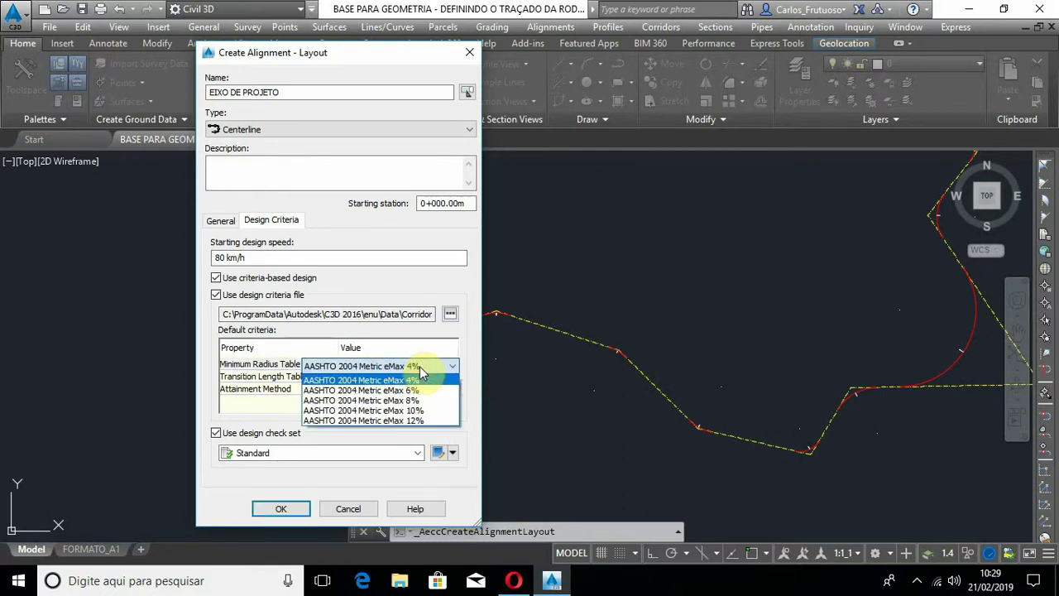
{"action": "left_click", "coordinate": [370, 402]}
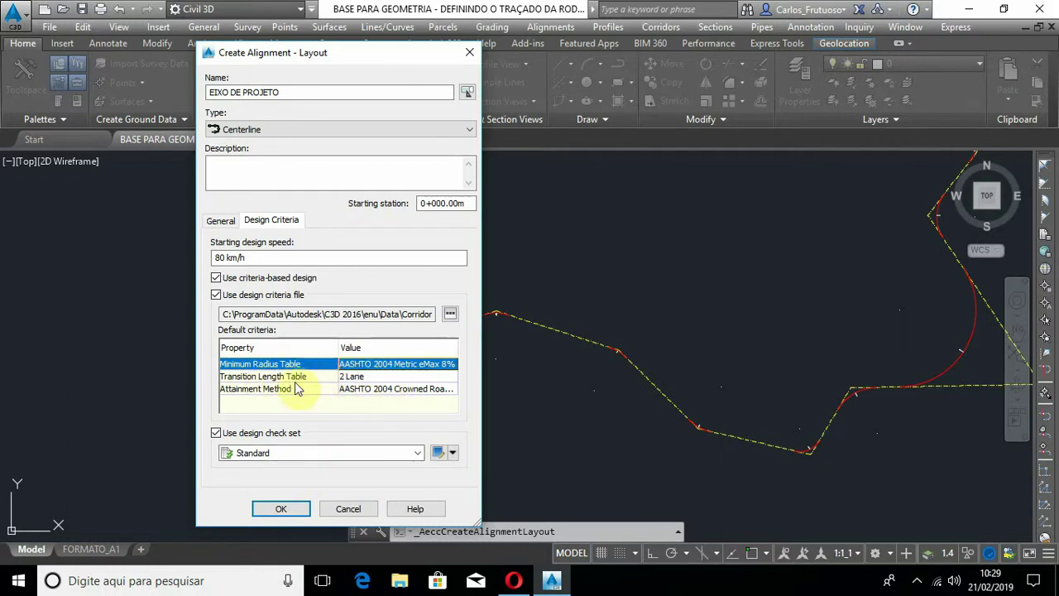
{"action": "left_click", "coordinate": [380, 388]}
{"action": "left_click", "coordinate": [390, 391]}
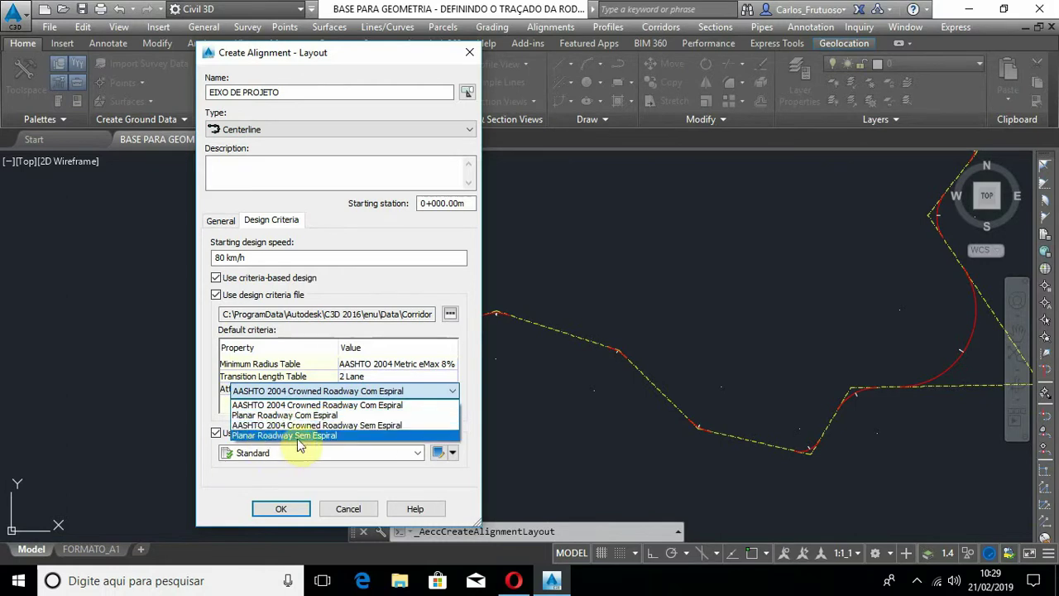
{"action": "left_click", "coordinate": [356, 409]}
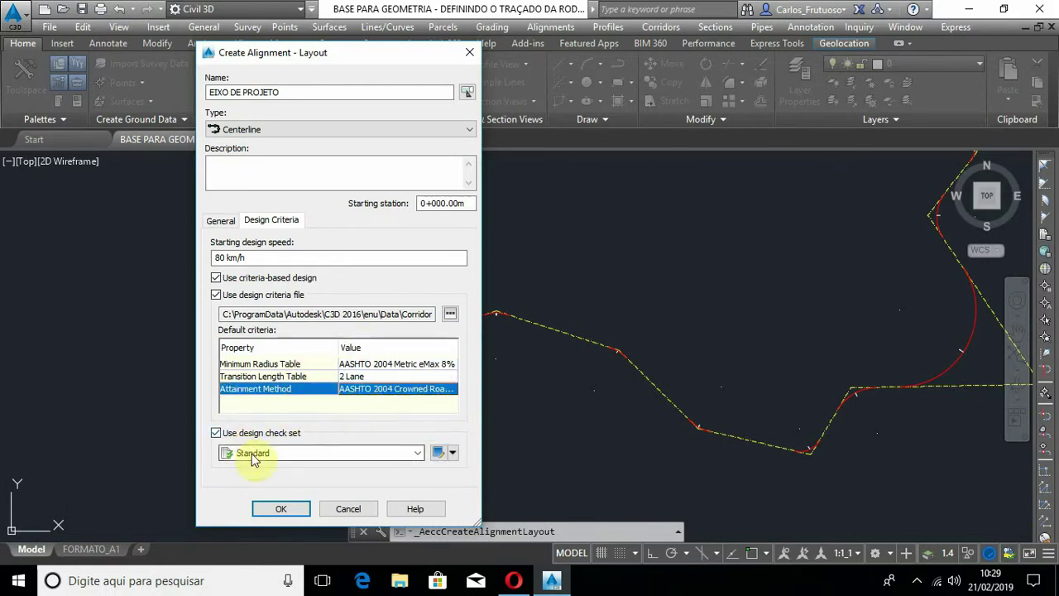
Step: Disable the design check set and confirm the alignment's creation settings
{"action": "left_click", "coordinate": [294, 464]}
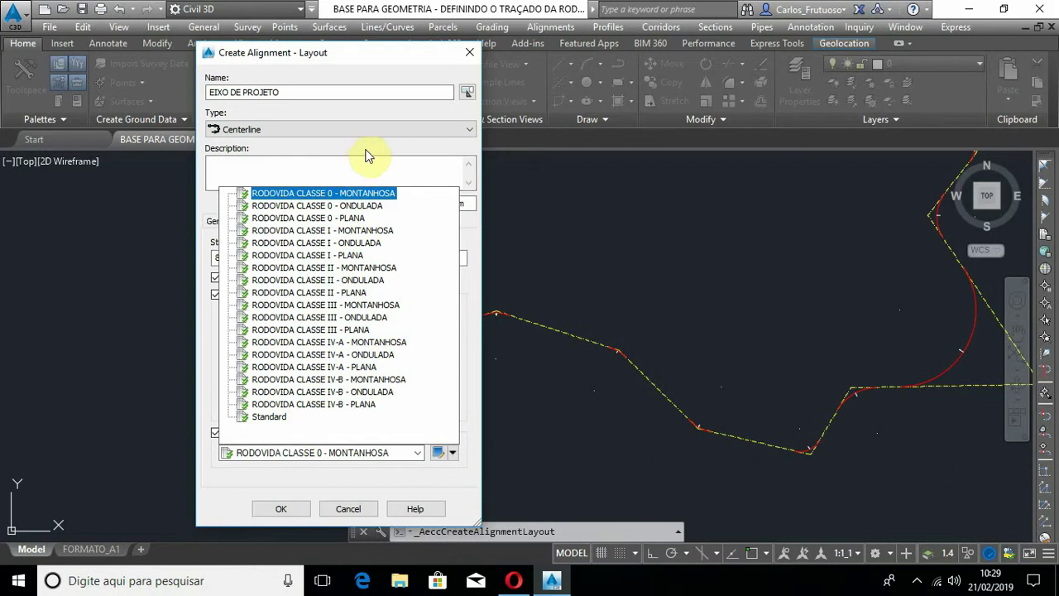
{"action": "left_click", "coordinate": [359, 156]}
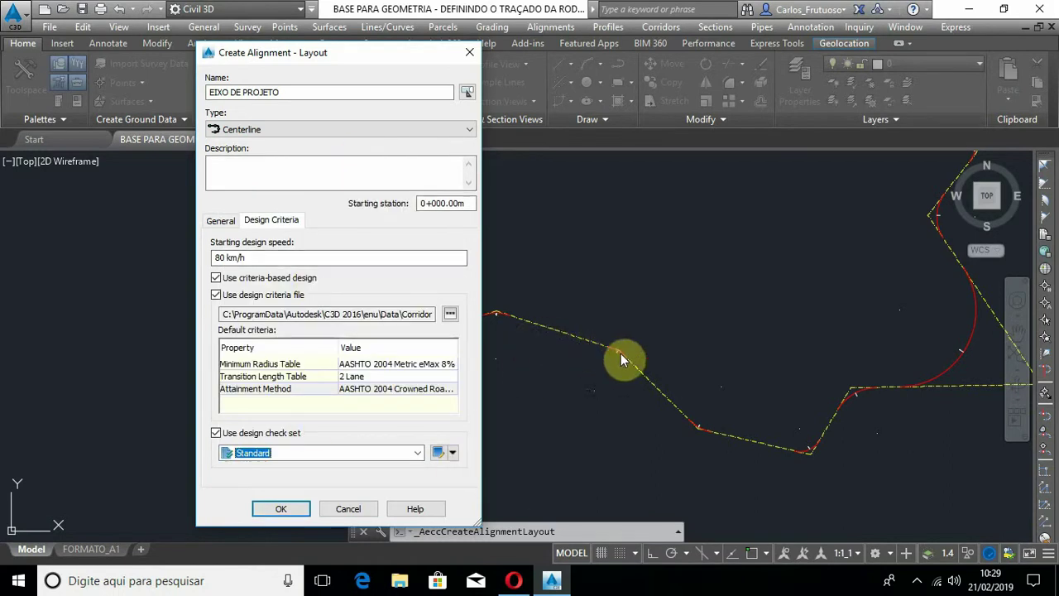
{"action": "left_click", "coordinate": [215, 433]}
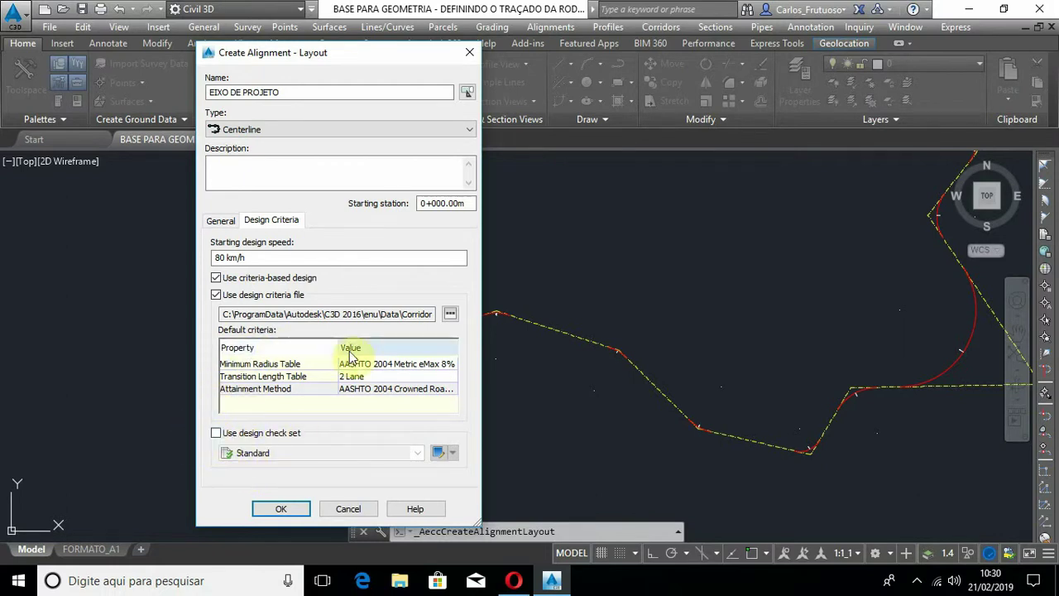
{"action": "left_click", "coordinate": [222, 222]}
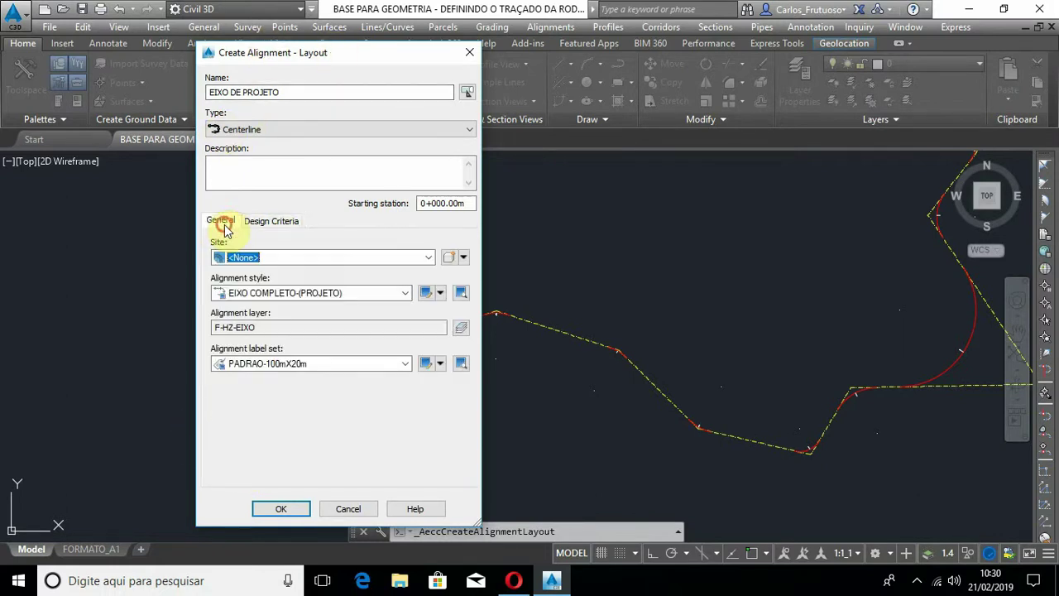
{"action": "left_click", "coordinate": [279, 509]}
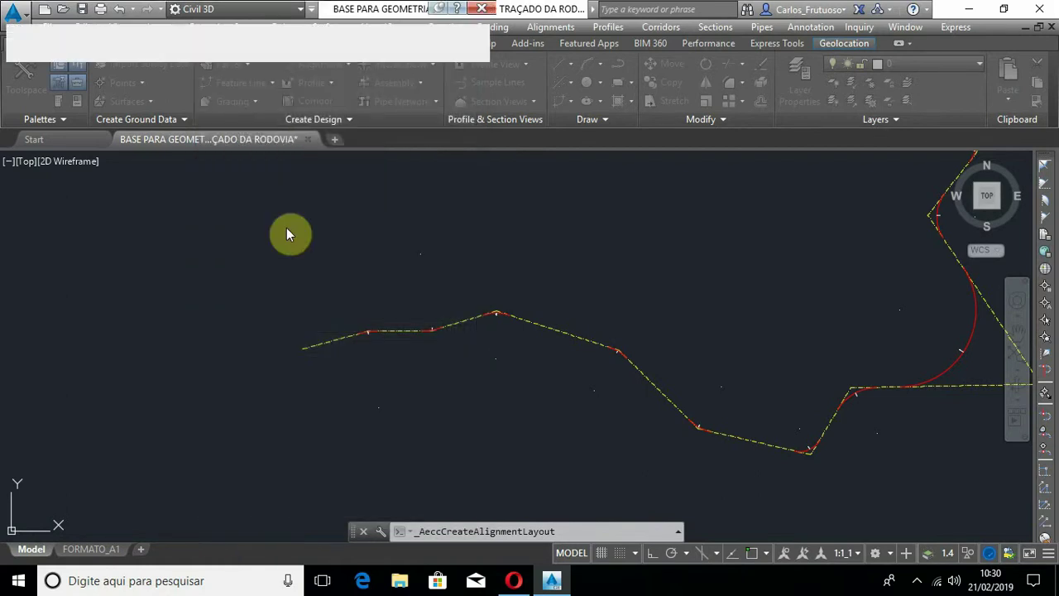
Step: Start a Tangent-Tangent (No curves) layout with object snap enabled, snapping its start point to the western end of the route line
{"action": "left_click_drag", "start_coordinate": [257, 60], "coordinate": [246, 165]}
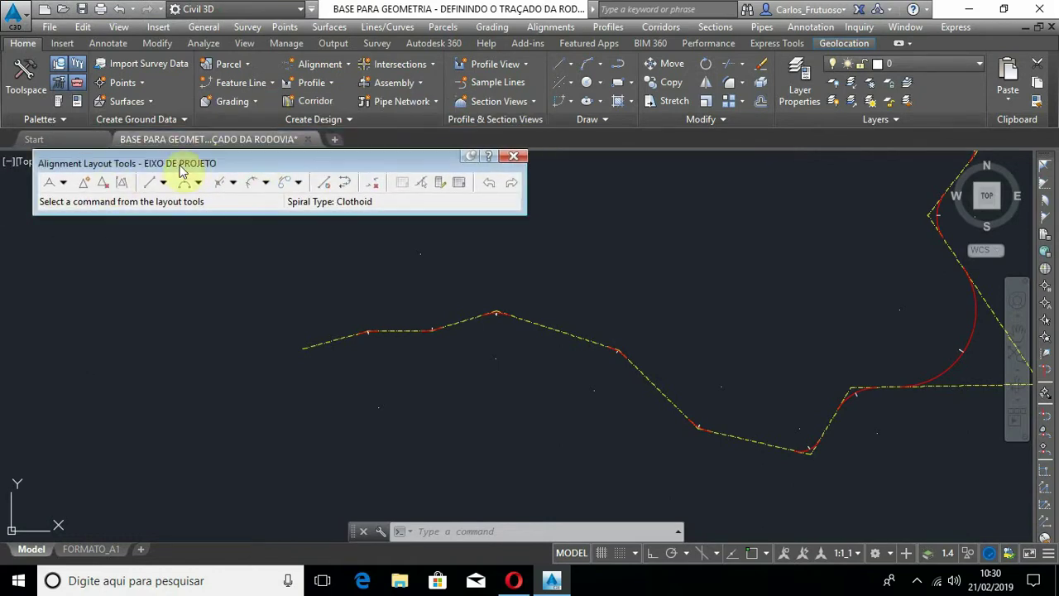
{"action": "left_click_drag", "start_coordinate": [249, 160], "coordinate": [246, 140]}
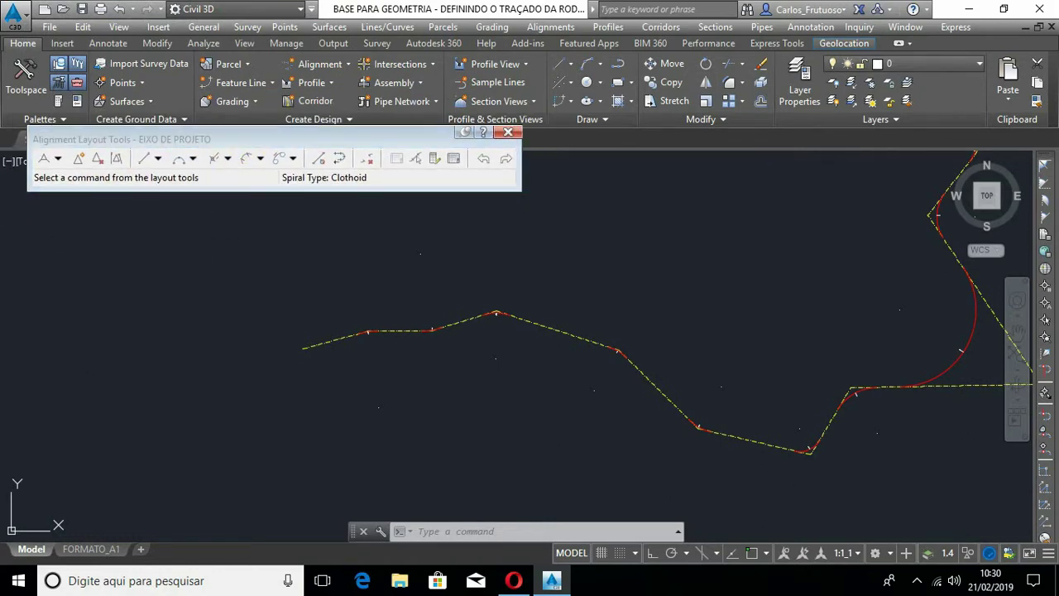
{"action": "left_click", "coordinate": [58, 162]}
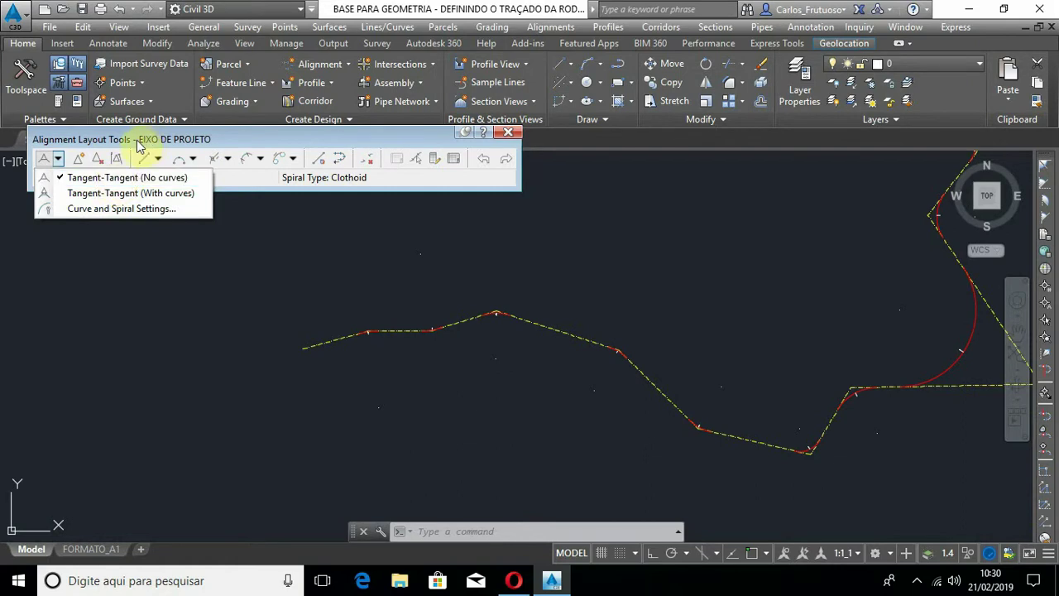
{"action": "left_click", "coordinate": [128, 142]}
{"action": "left_click", "coordinate": [43, 160]}
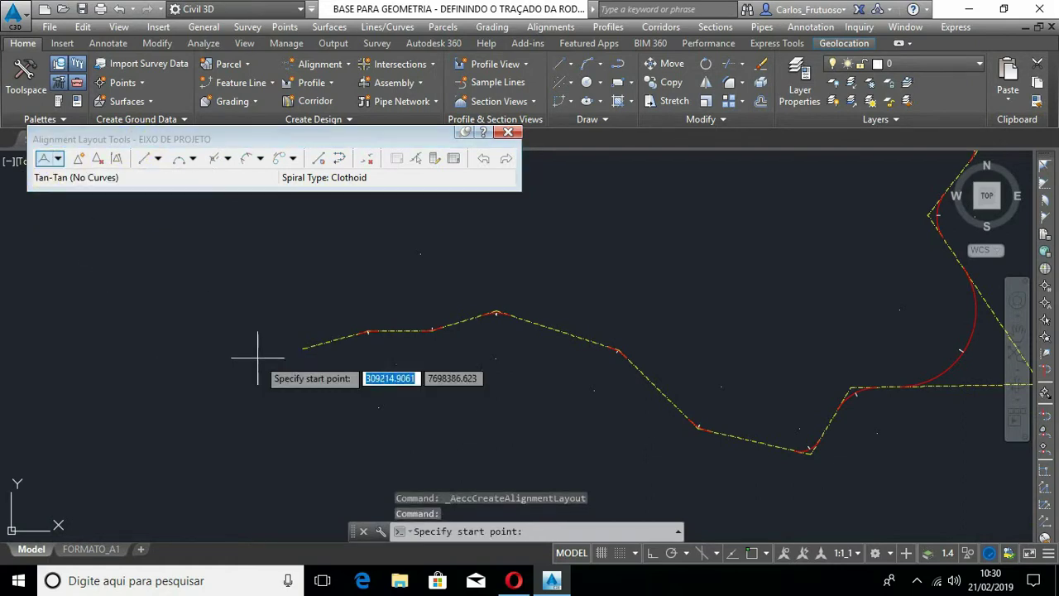
{"action": "scroll", "coordinate": [314, 351], "scroll_direction": "up", "scroll_amount": 5}
{"action": "scroll", "coordinate": [260, 357], "scroll_direction": "up", "scroll_amount": 3}
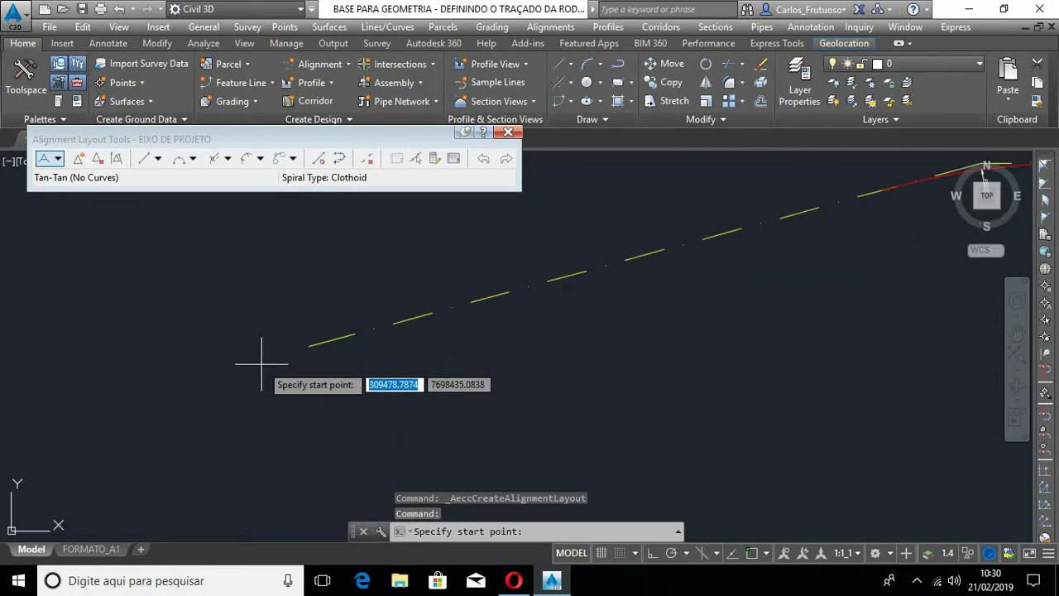
{"action": "key", "text": "F3"}
{"action": "left_click", "coordinate": [307, 346]}
Step: Trace the first two tangents along the route, snapping to the vertex at the first R500 curve and the vertex of the second bend
{"action": "scroll", "coordinate": [284, 356], "scroll_direction": "down", "scroll_amount": 3}
{"action": "scroll", "coordinate": [546, 248], "scroll_direction": "up", "scroll_amount": 4}
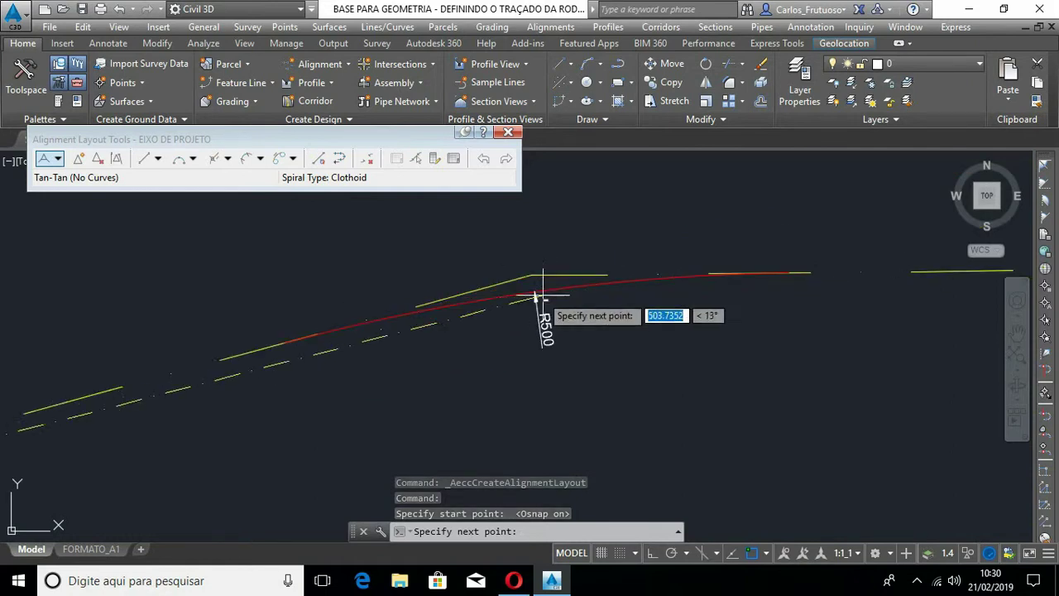
{"action": "left_click", "coordinate": [534, 248]}
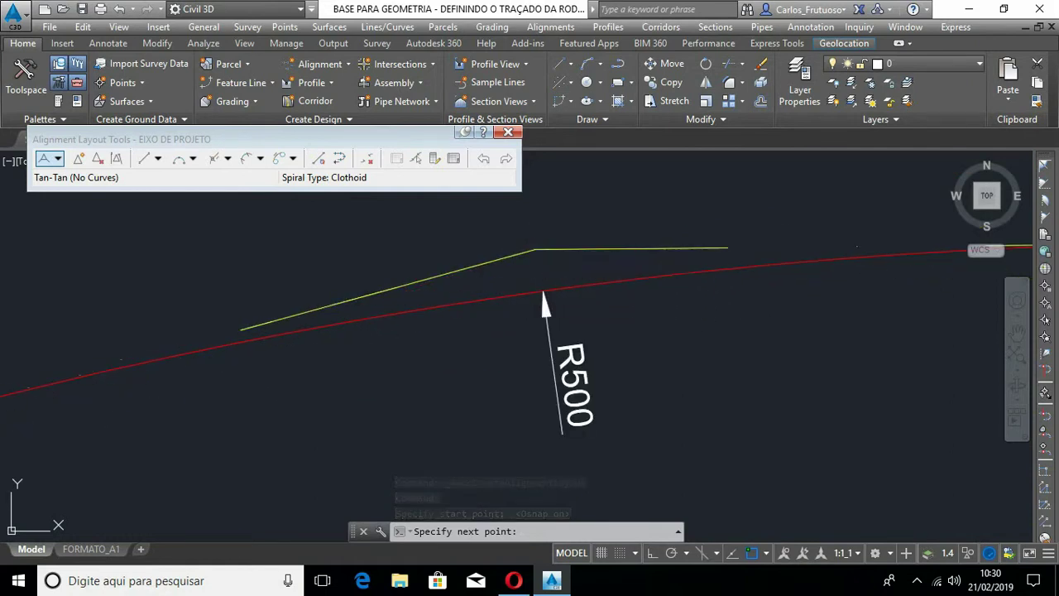
{"action": "scroll", "coordinate": [306, 302], "scroll_direction": "down", "scroll_amount": 3}
{"action": "middle_click_drag", "start_coordinate": [692, 338], "coordinate": [157, 436]}
{"action": "left_click", "coordinate": [452, 362]}
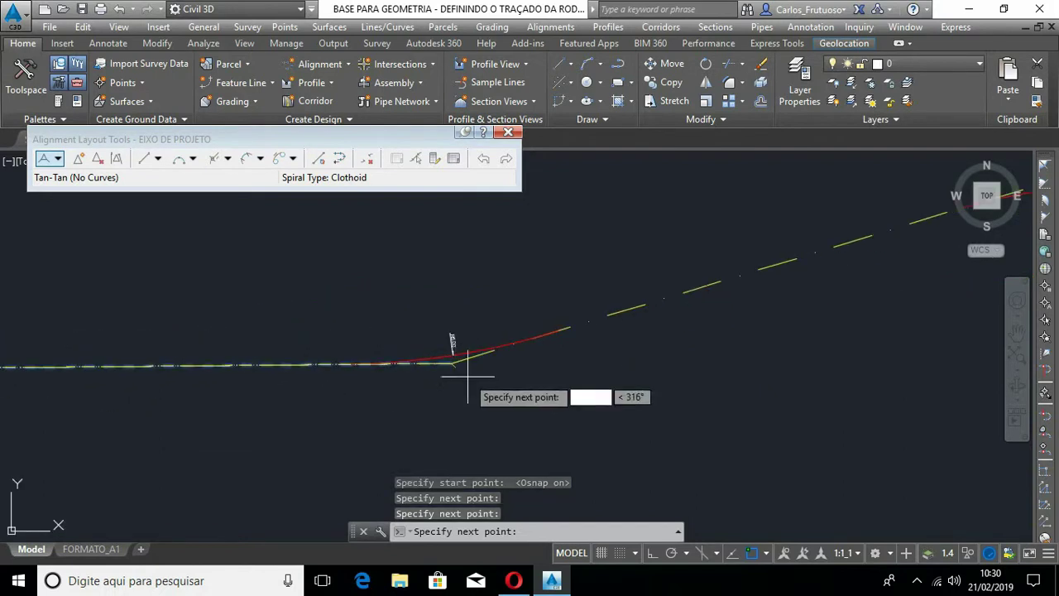
Step: Extend the tangents over the route's northern peak and down to the following vertex to the southeast
{"action": "middle_click_drag", "start_coordinate": [679, 378], "coordinate": [473, 418]}
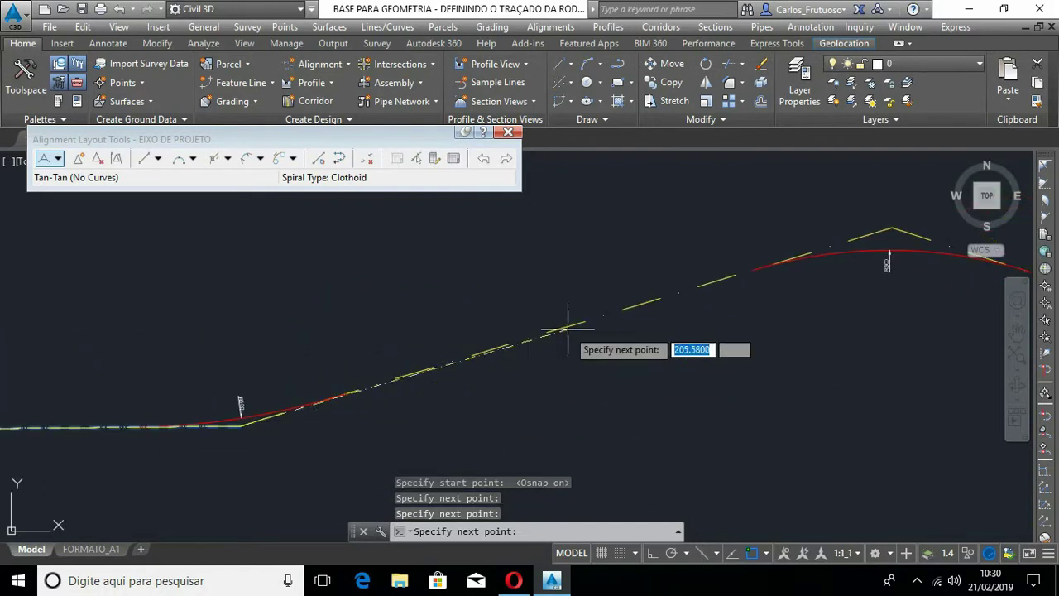
{"action": "middle_click_drag", "start_coordinate": [709, 236], "coordinate": [473, 296]}
{"action": "left_click", "coordinate": [650, 288]}
{"action": "scroll", "coordinate": [464, 303], "scroll_direction": "down", "scroll_amount": 4}
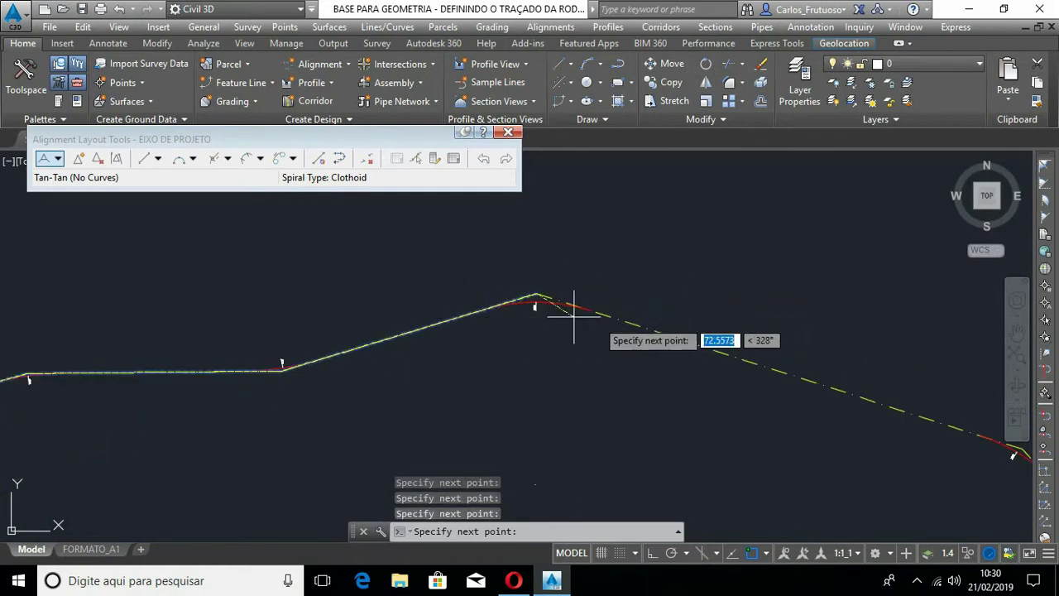
{"action": "middle_click_drag", "start_coordinate": [655, 402], "coordinate": [353, 309]}
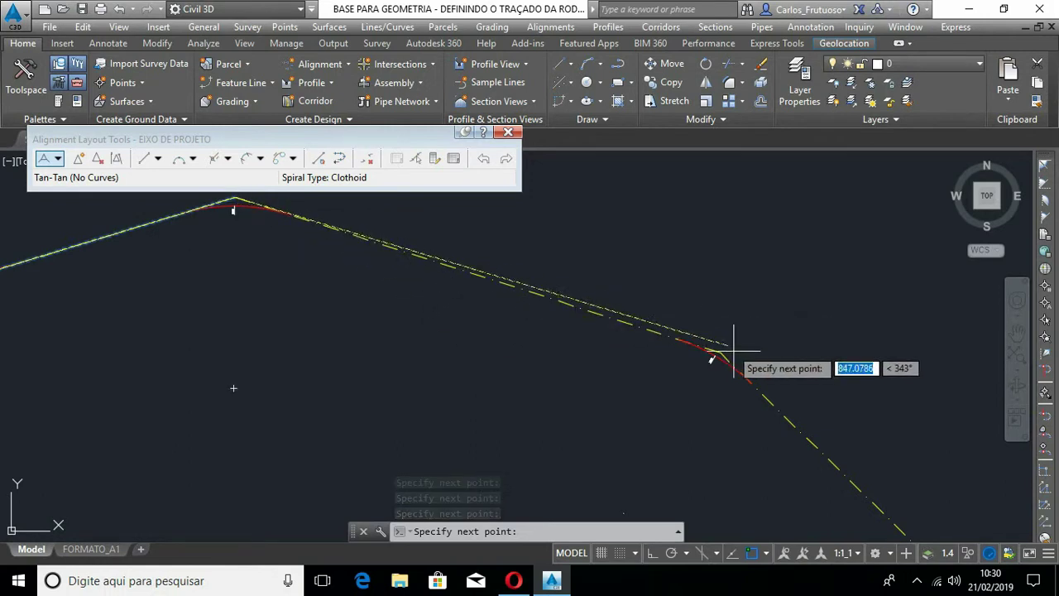
{"action": "scroll", "coordinate": [716, 354], "scroll_direction": "up", "scroll_amount": 3}
{"action": "left_click", "coordinate": [701, 358]}
Step: Continue the tangents through the vertex at the R300 curve to the route's lowest vertex
{"action": "scroll", "coordinate": [345, 284], "scroll_direction": "down", "scroll_amount": 5}
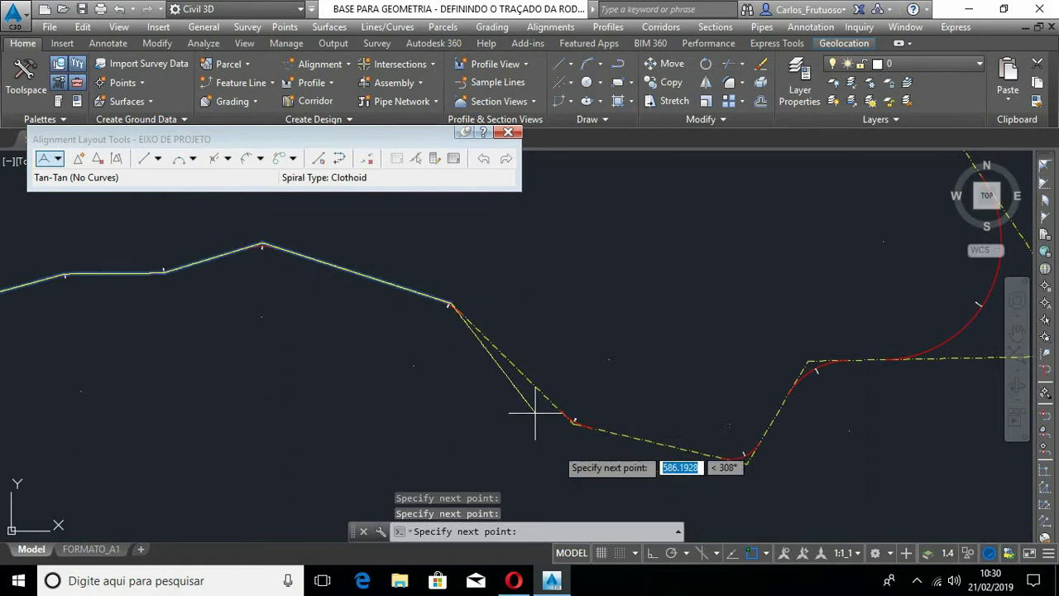
{"action": "scroll", "coordinate": [555, 398], "scroll_direction": "up", "scroll_amount": 3}
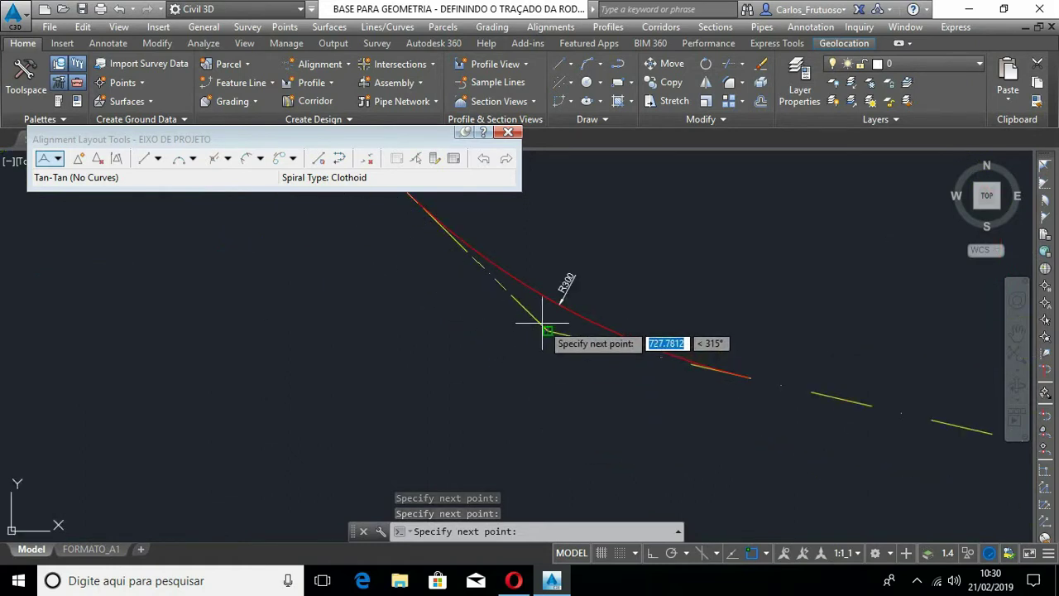
{"action": "scroll", "coordinate": [303, 324], "scroll_direction": "down", "scroll_amount": 5}
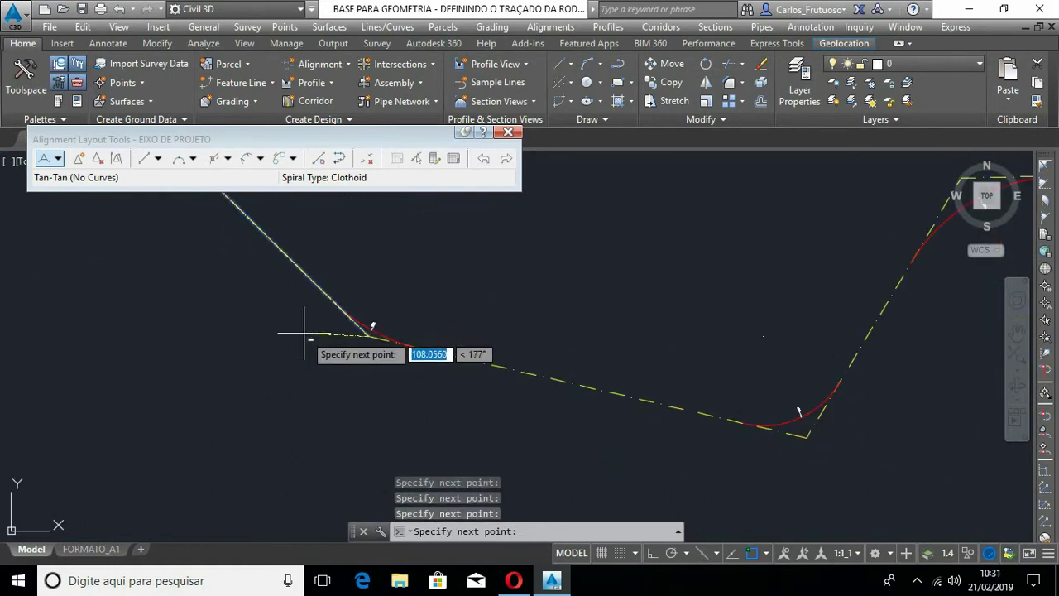
{"action": "left_click", "coordinate": [797, 438]}
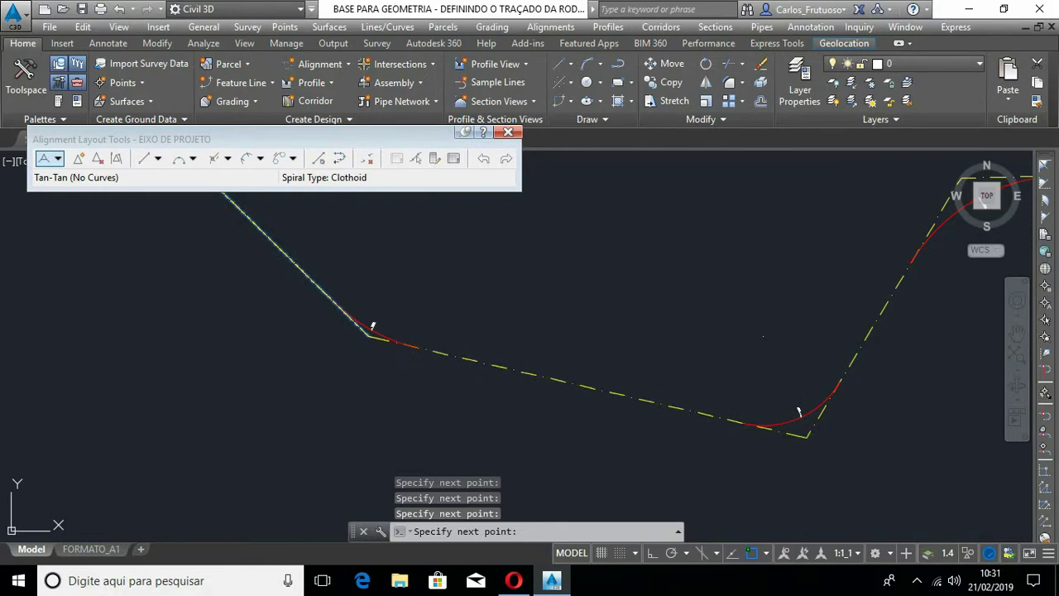
Step: Trace the tangents up to the vertex northeast of the lowest point and across to the sharp eastern corner of the route
{"action": "mouse_move", "coordinate": [873, 391]}
{"action": "middle_mouse_down"}
{"action": "mouse_move", "coordinate": [836, 409]}
{"action": "mouse_move", "coordinate": [586, 421]}
{"action": "middle_mouse_up"}
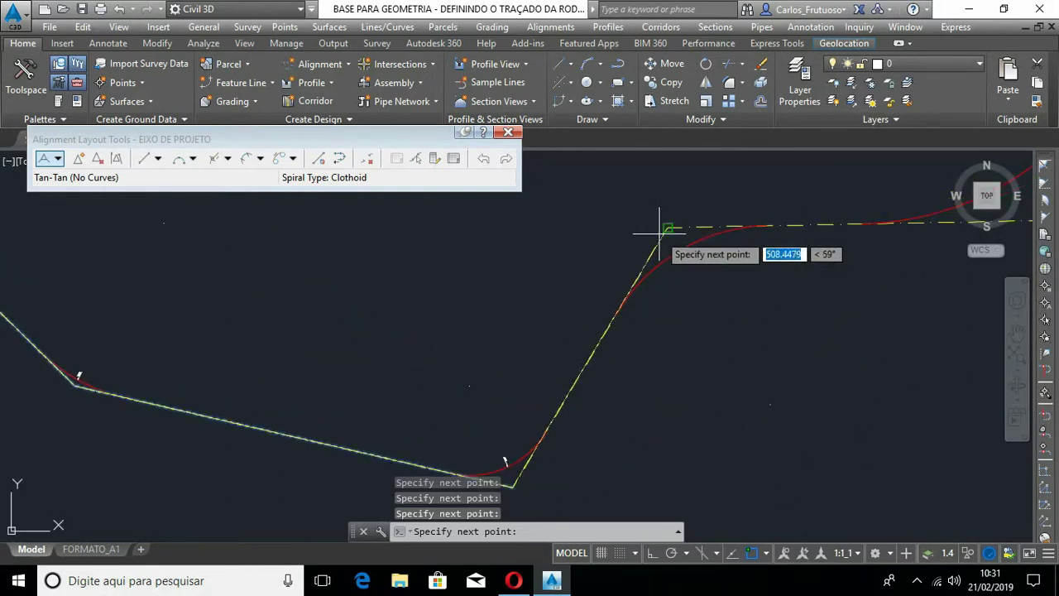
{"action": "left_click", "coordinate": [666, 227]}
{"action": "middle_click_drag", "start_coordinate": [785, 339], "coordinate": [329, 383]}
{"action": "middle_click_drag", "start_coordinate": [569, 354], "coordinate": [118, 434]}
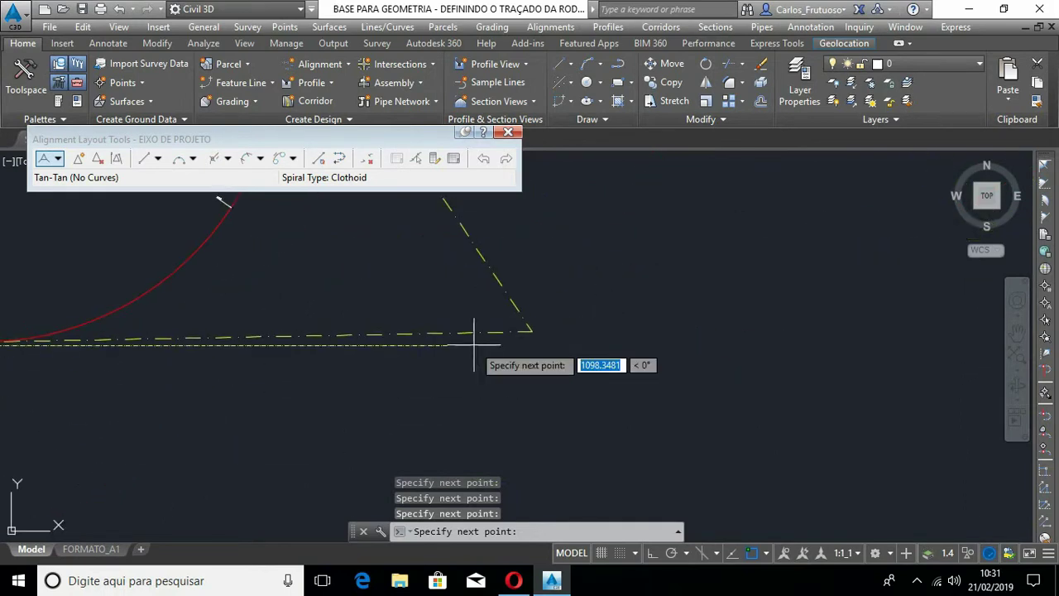
{"action": "left_click", "coordinate": [532, 331]}
Step: Trace the tangents from the eastern corner northwest to the sharp vertex, then northeast to the next bend
{"action": "scroll", "coordinate": [616, 422], "scroll_direction": "down", "scroll_amount": 6}
{"action": "scroll", "coordinate": [481, 226], "scroll_direction": "up", "scroll_amount": 2}
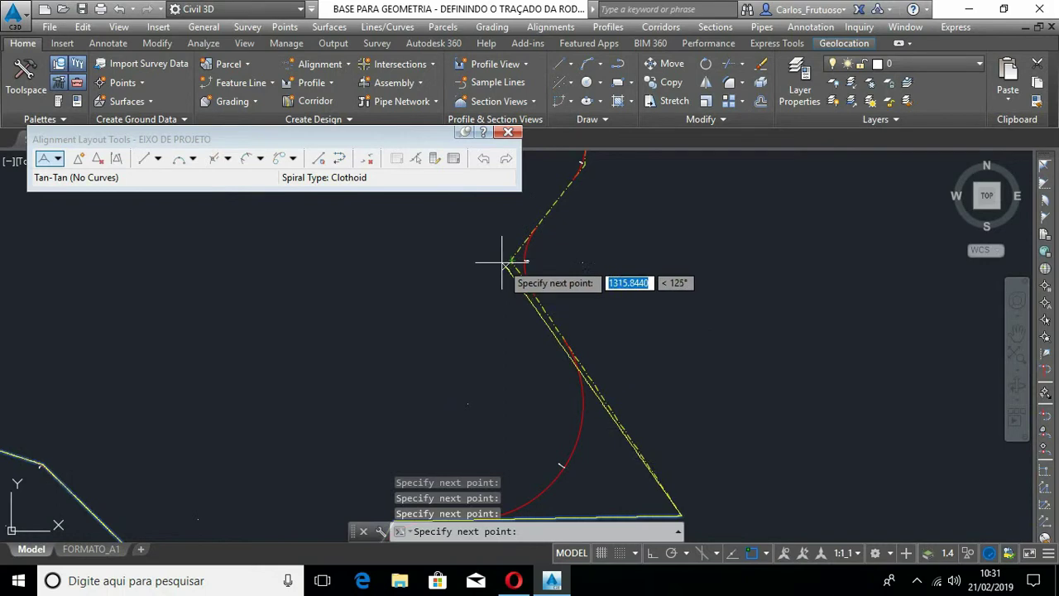
{"action": "left_click", "coordinate": [505, 261]}
{"action": "middle_click_drag", "start_coordinate": [643, 224], "coordinate": [616, 448]}
{"action": "scroll", "coordinate": [538, 393], "scroll_direction": "up", "scroll_amount": 3}
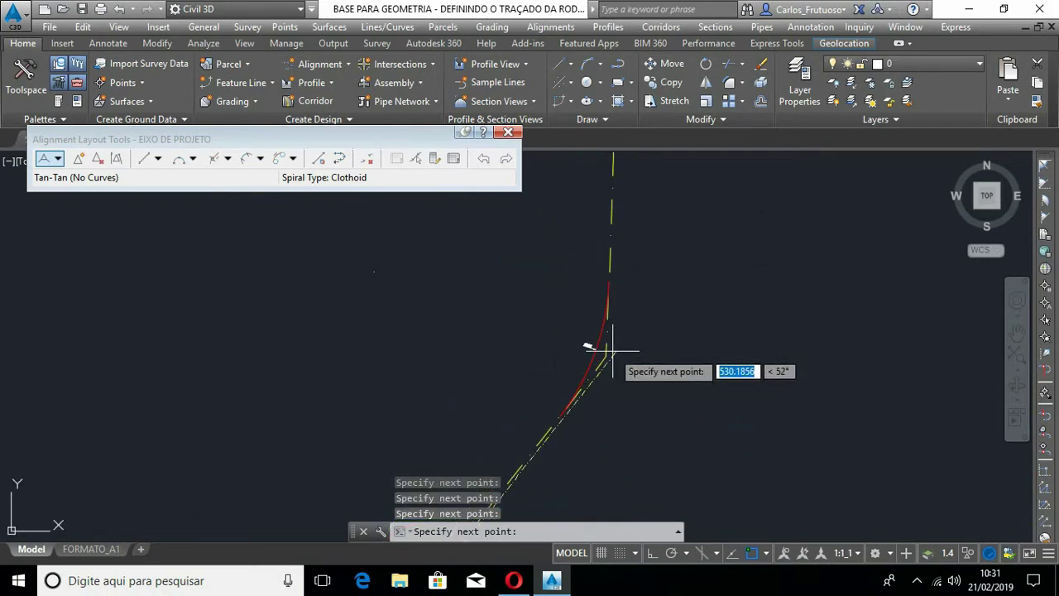
{"action": "middle_click_drag", "start_coordinate": [610, 378], "coordinate": [613, 555]}
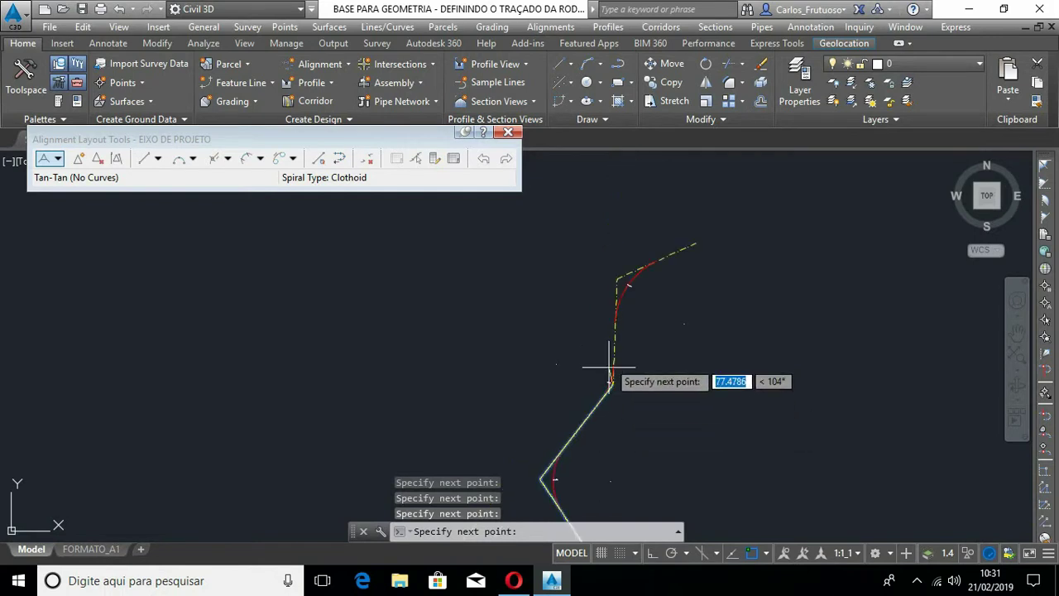
Step: Place the last two tangents through the route's final bend to its northeastern endpoint and finish the tangent layout
{"action": "left_click", "coordinate": [608, 282]}
{"action": "scroll", "coordinate": [473, 319], "scroll_direction": "down", "scroll_amount": 2}
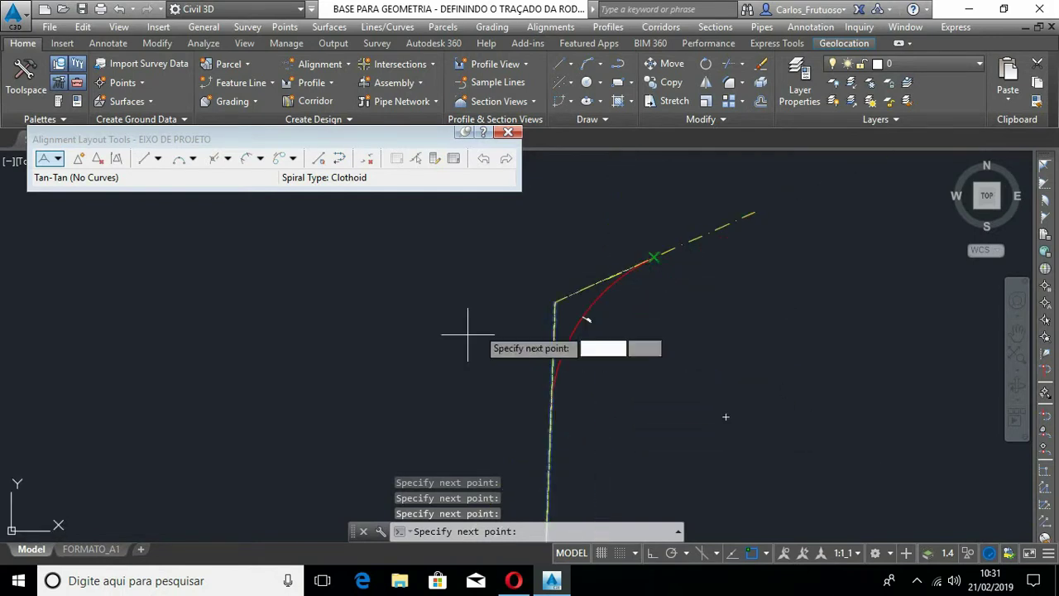
{"action": "left_click", "coordinate": [754, 213]}
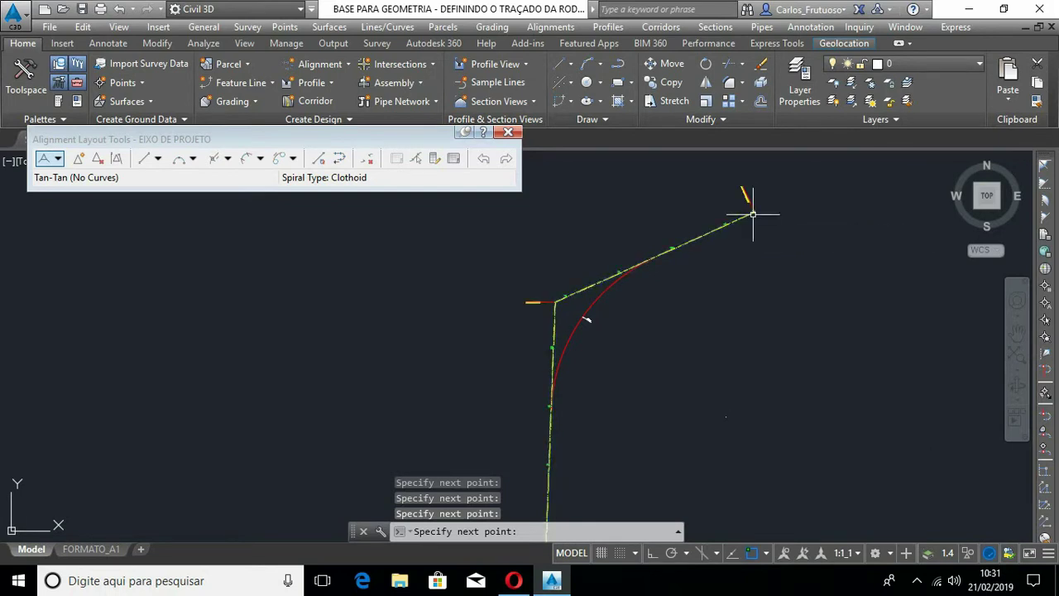
Step: Examine the end station label, the station ticks and the traced tangents along the whole alignment
{"action": "scroll", "coordinate": [745, 200], "scroll_direction": "up", "scroll_amount": 5}
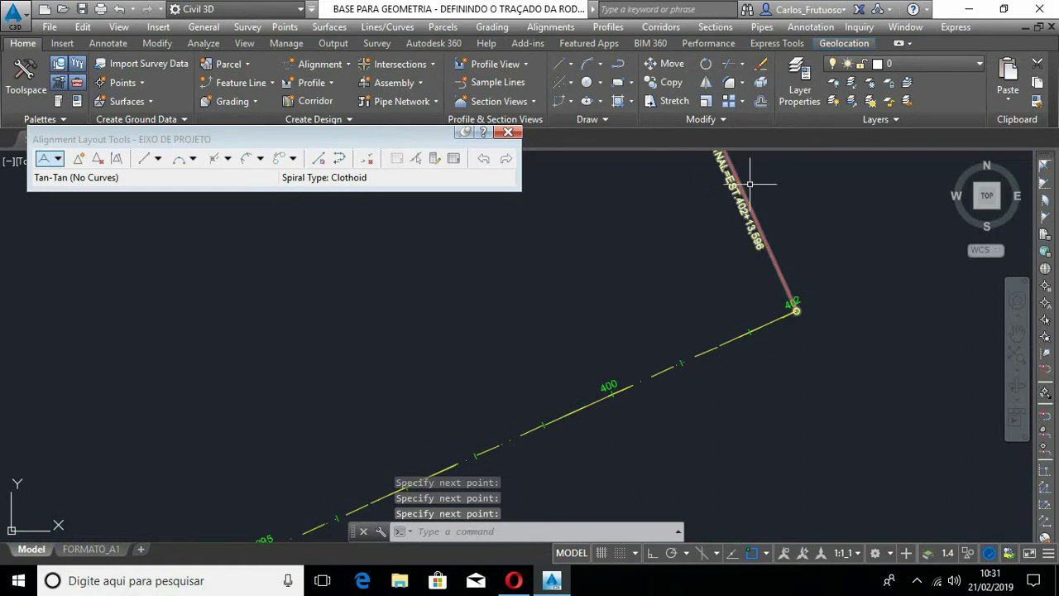
{"action": "scroll", "coordinate": [795, 207], "scroll_direction": "up", "scroll_amount": 2}
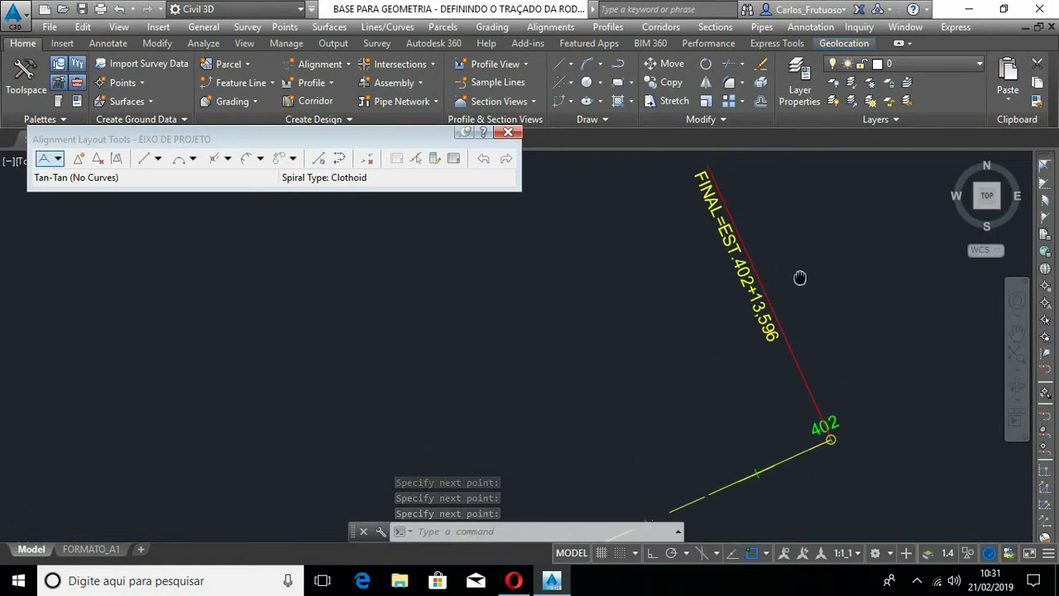
{"action": "scroll", "coordinate": [758, 141], "scroll_direction": "down", "scroll_amount": 4}
{"action": "scroll", "coordinate": [615, 367], "scroll_direction": "up", "scroll_amount": 5}
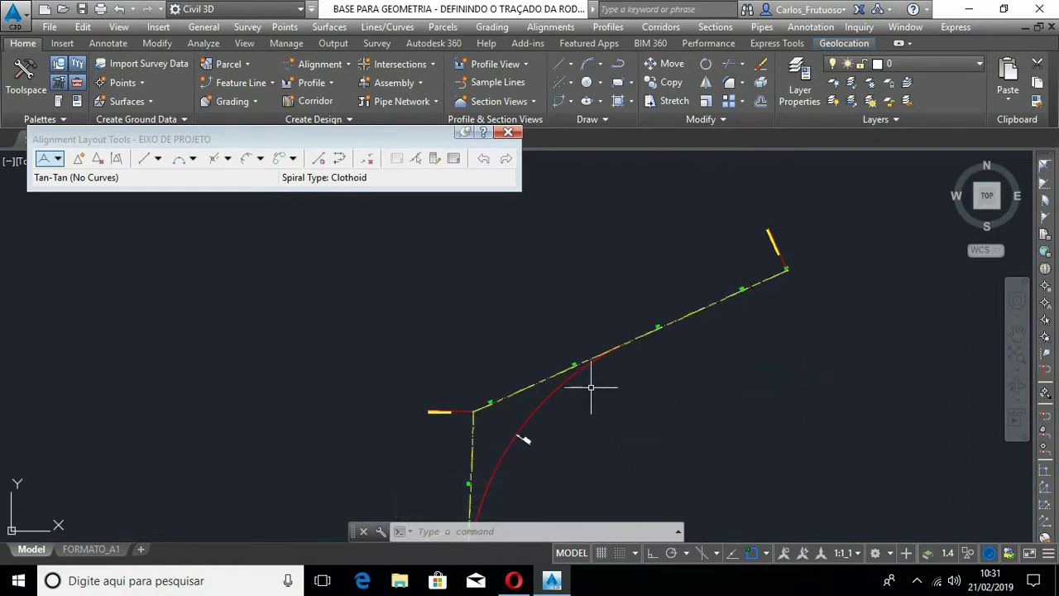
{"action": "scroll", "coordinate": [544, 219], "scroll_direction": "down", "scroll_amount": 5}
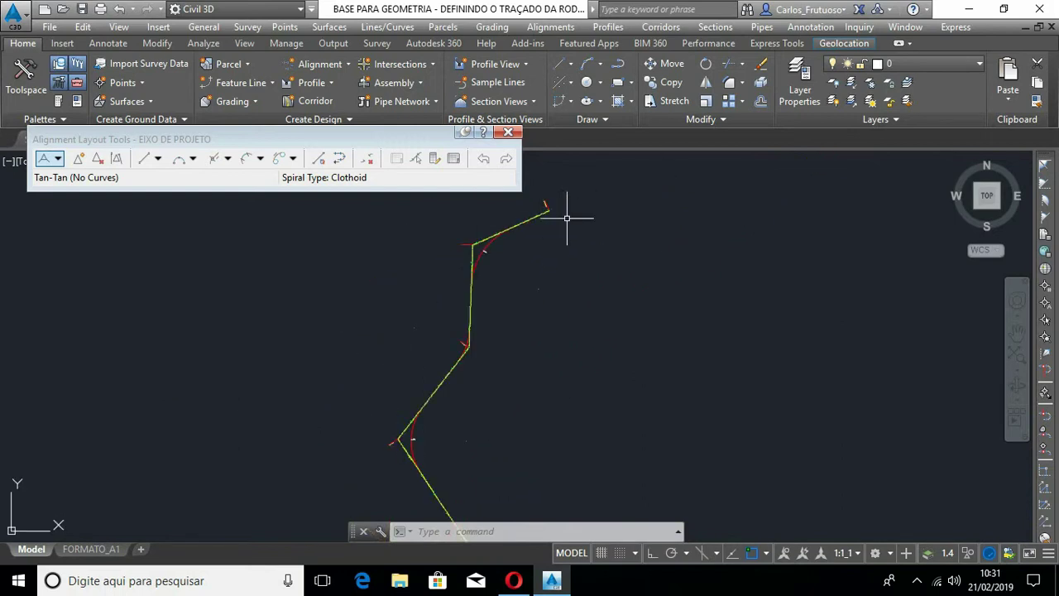
{"action": "scroll", "coordinate": [553, 276], "scroll_direction": "down", "scroll_amount": 3}
{"action": "scroll", "coordinate": [471, 404], "scroll_direction": "up", "scroll_amount": 5}
{"action": "middle_click_drag", "start_coordinate": [697, 402], "coordinate": [474, 402]}
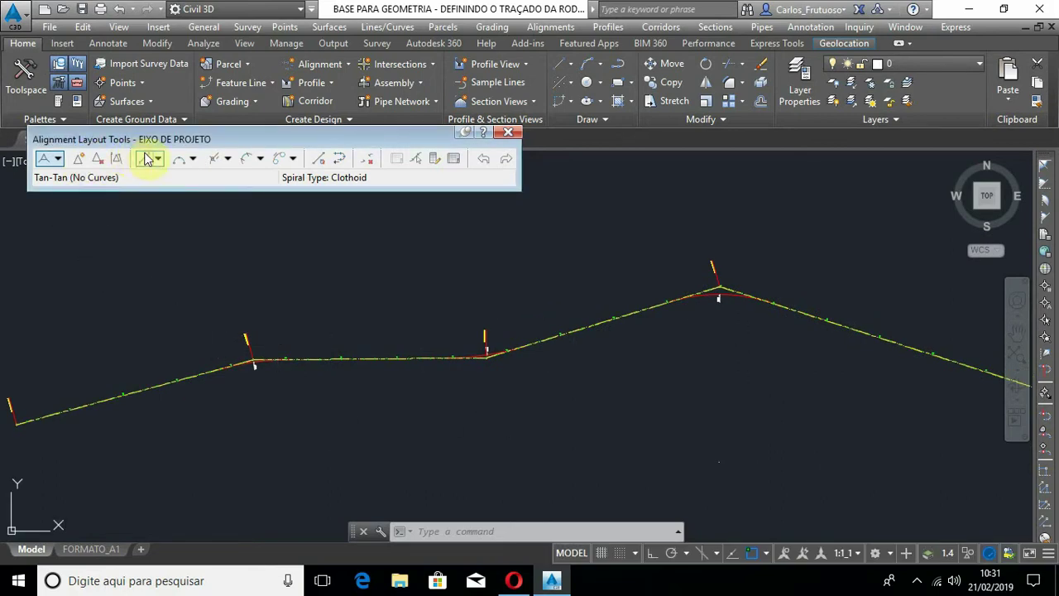
Step: Fit a free spiral-curve-spiral between the tangents at the route's first bend, less than 180°, with radius 500 m and 42 m spirals
{"action": "left_click", "coordinate": [260, 159]}
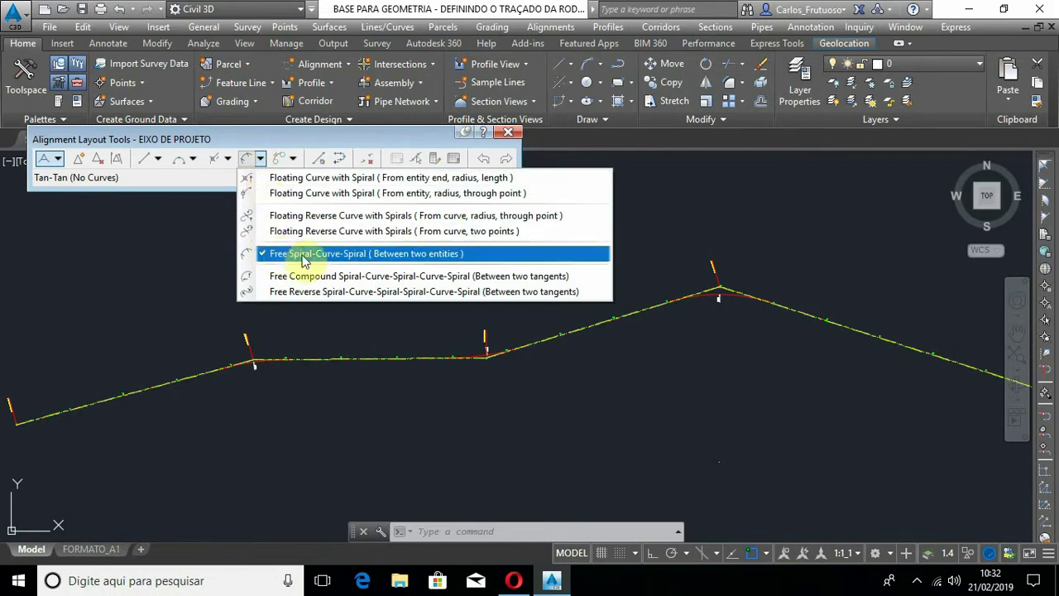
{"action": "left_click", "coordinate": [263, 157]}
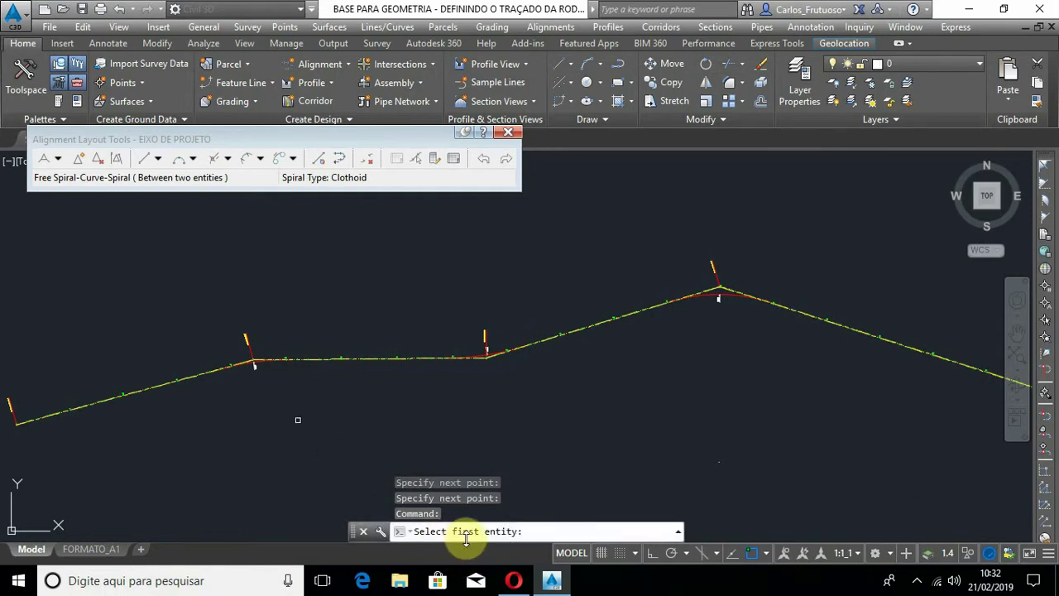
{"action": "scroll", "coordinate": [217, 397], "scroll_direction": "up", "scroll_amount": 5}
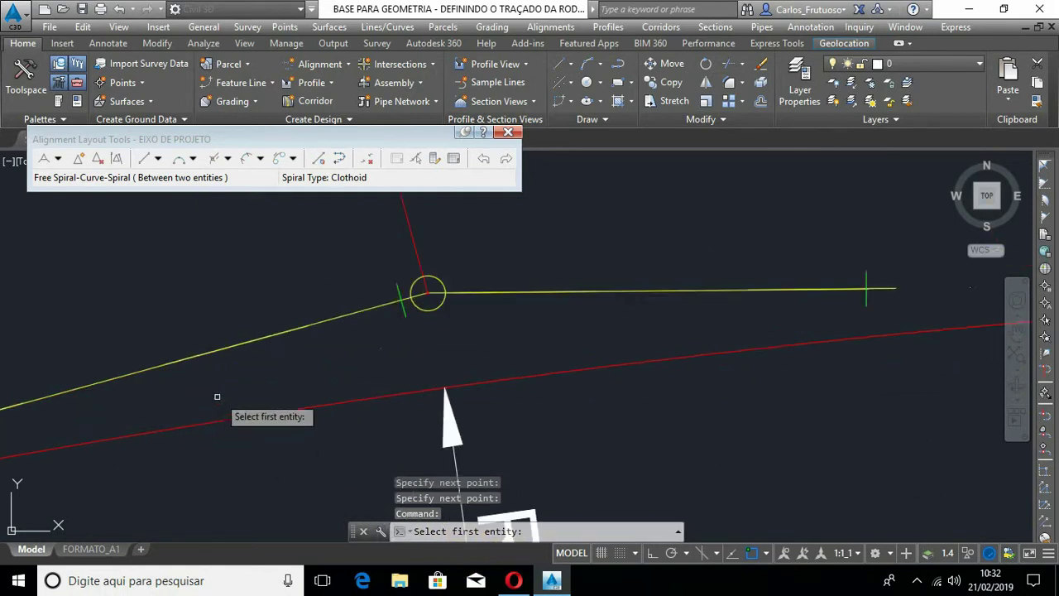
{"action": "left_click", "coordinate": [296, 330]}
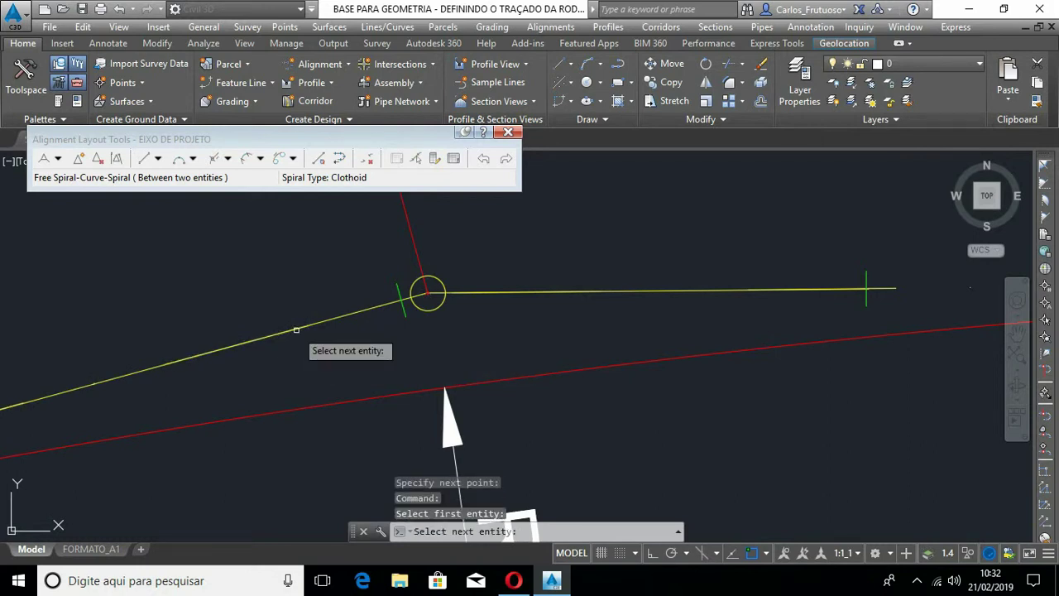
{"action": "left_click", "coordinate": [560, 293]}
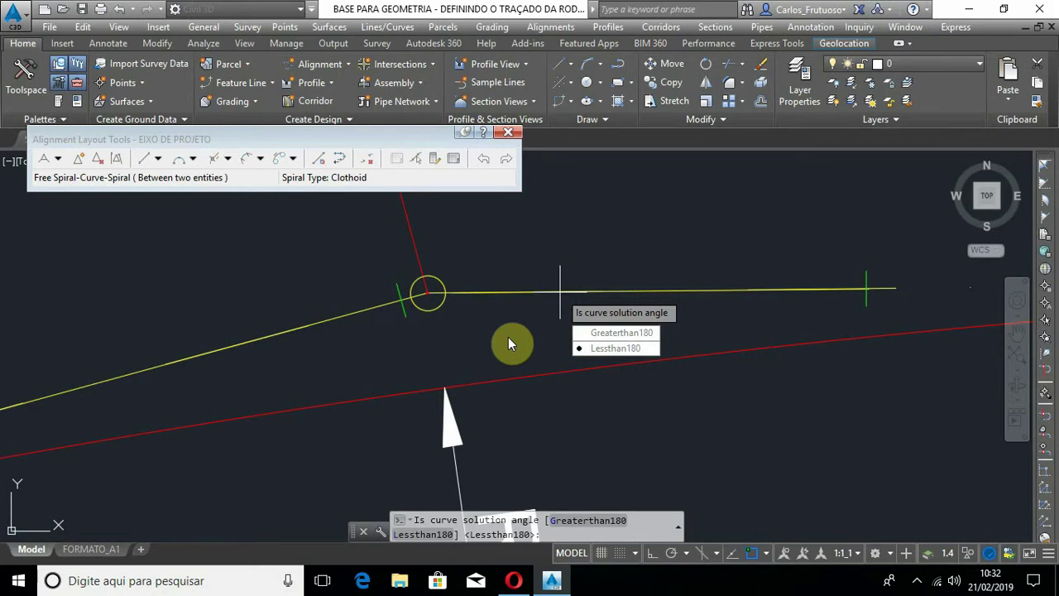
{"action": "key", "text": "Return"}
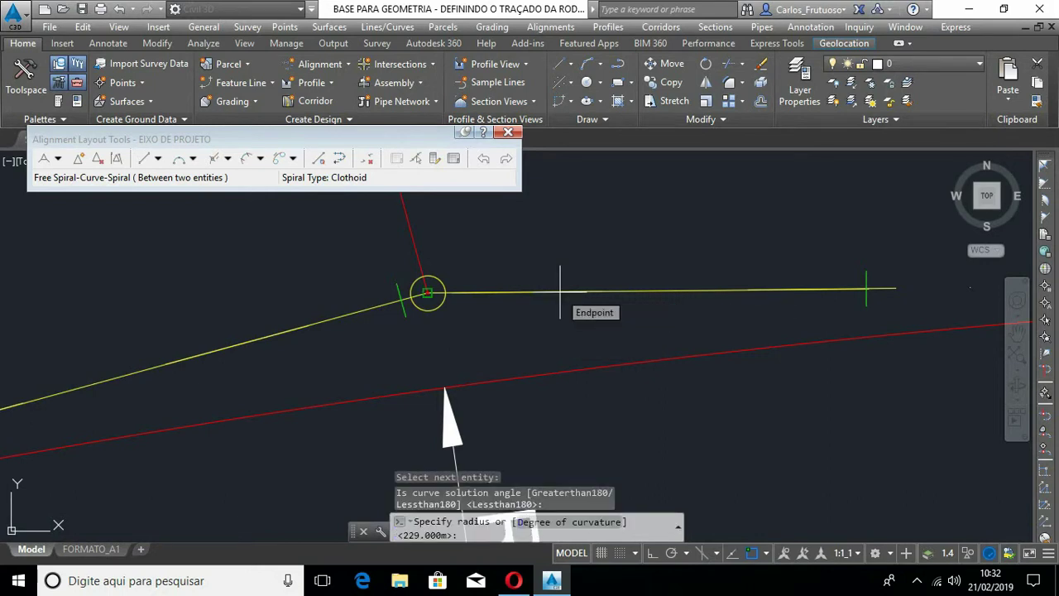
{"action": "scroll", "coordinate": [531, 321], "scroll_direction": "down", "scroll_amount": 3}
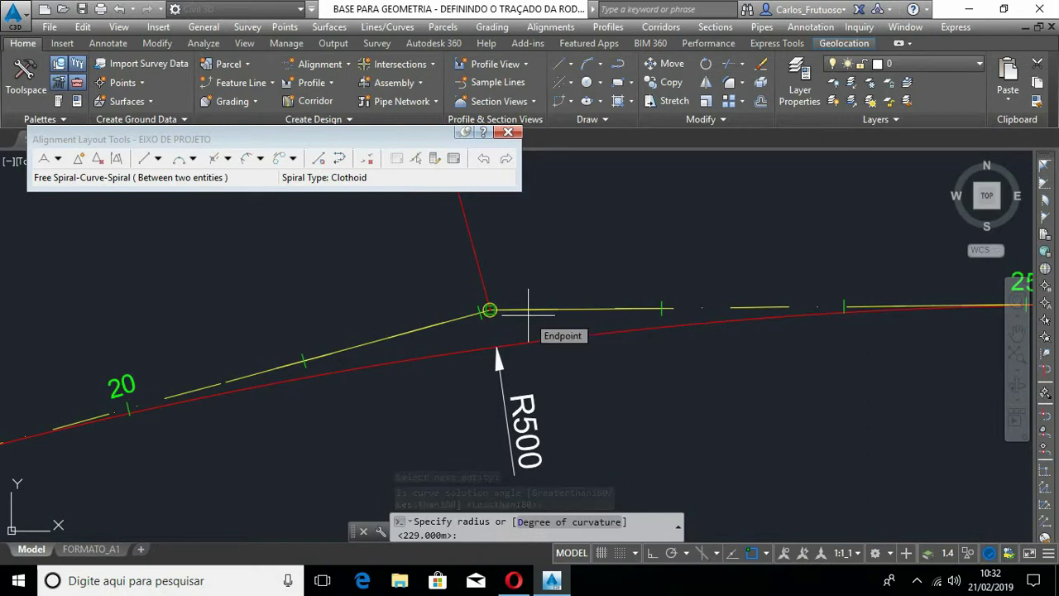
{"action": "type", "text": "500"}
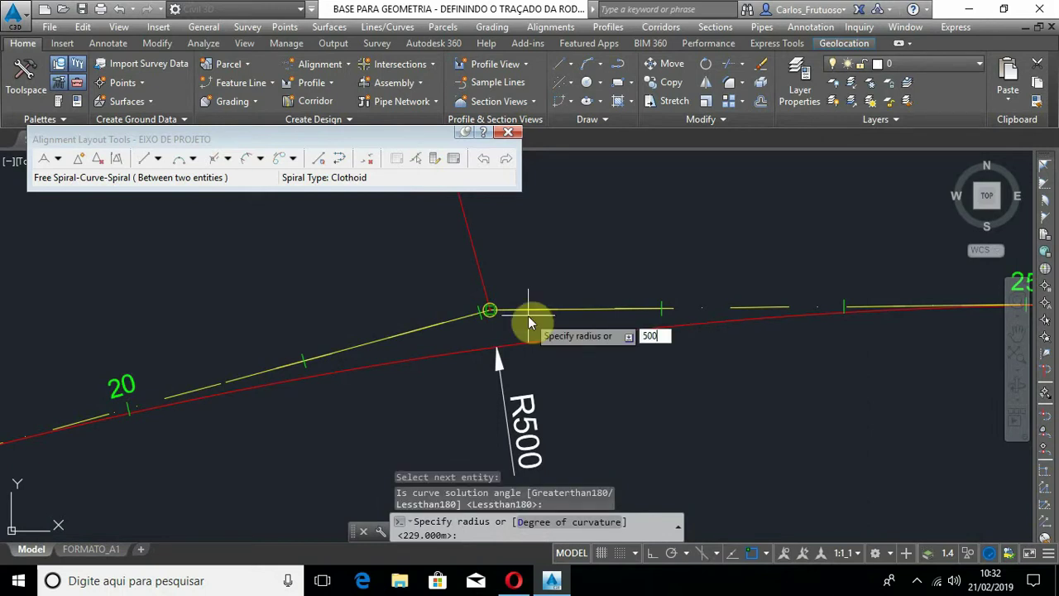
{"action": "key", "text": "Return"}
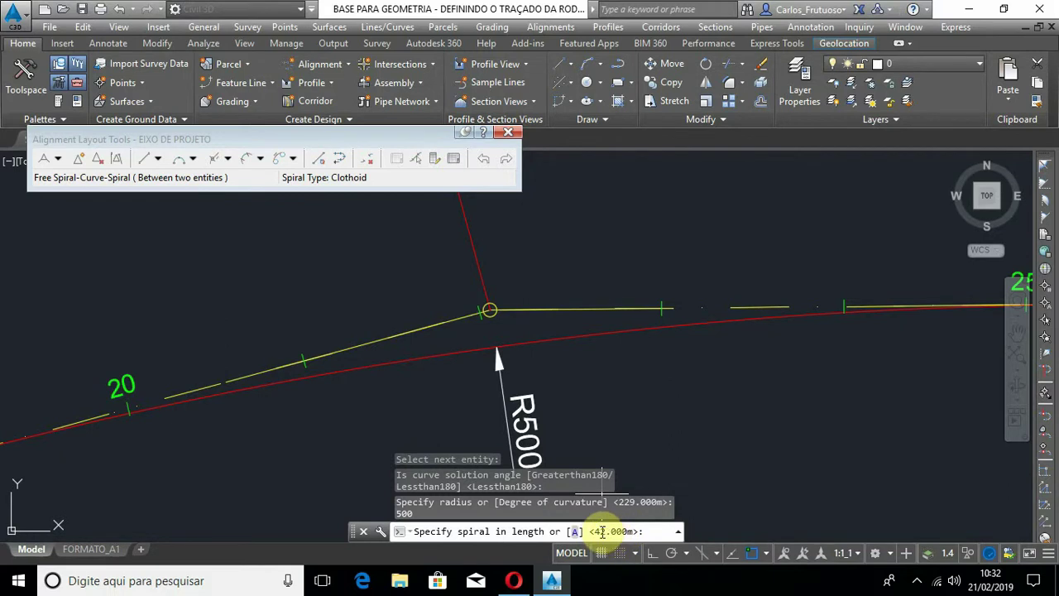
{"action": "key", "text": "Return"}
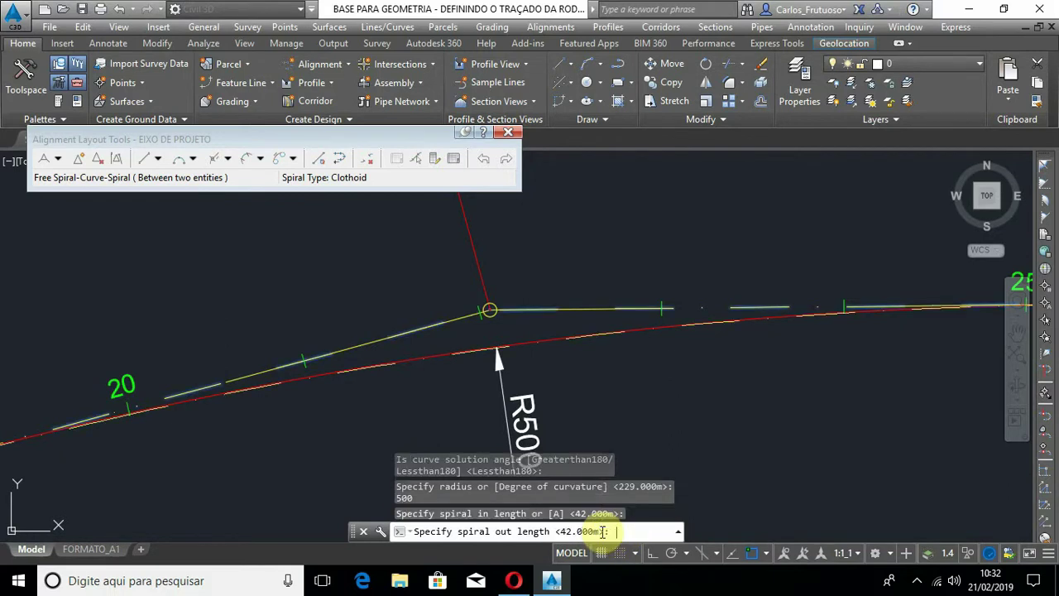
{"action": "key", "text": "Return"}
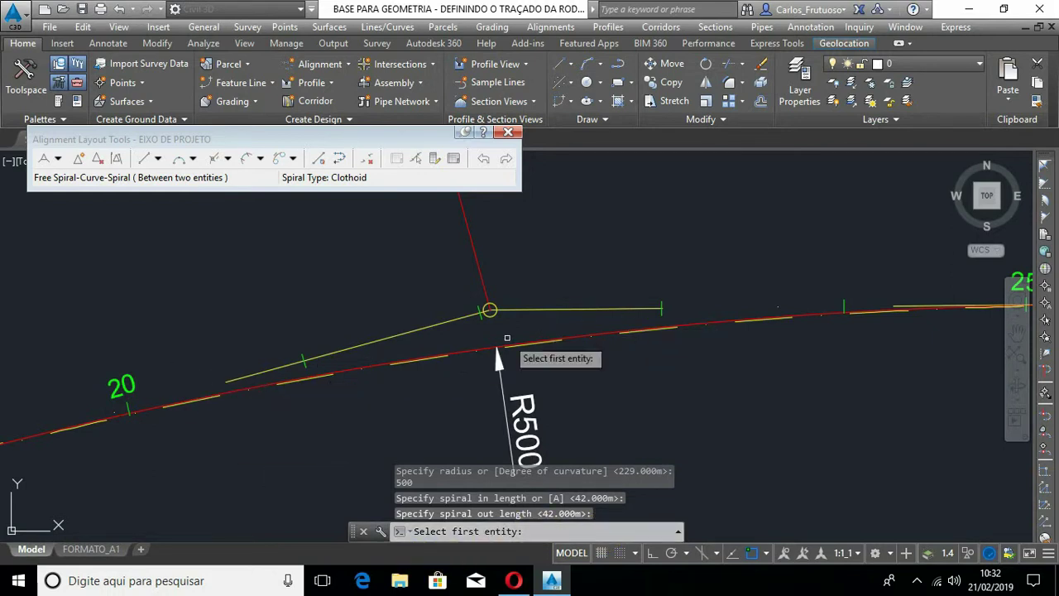
Step: Fit a spiral-curve-spiral at the second bend, between stations 40 and 45, less than 180°, with radius 500 m and 42 m spirals
{"action": "scroll", "coordinate": [397, 377], "scroll_direction": "down", "scroll_amount": 2}
{"action": "scroll", "coordinate": [279, 352], "scroll_direction": "down", "scroll_amount": 2}
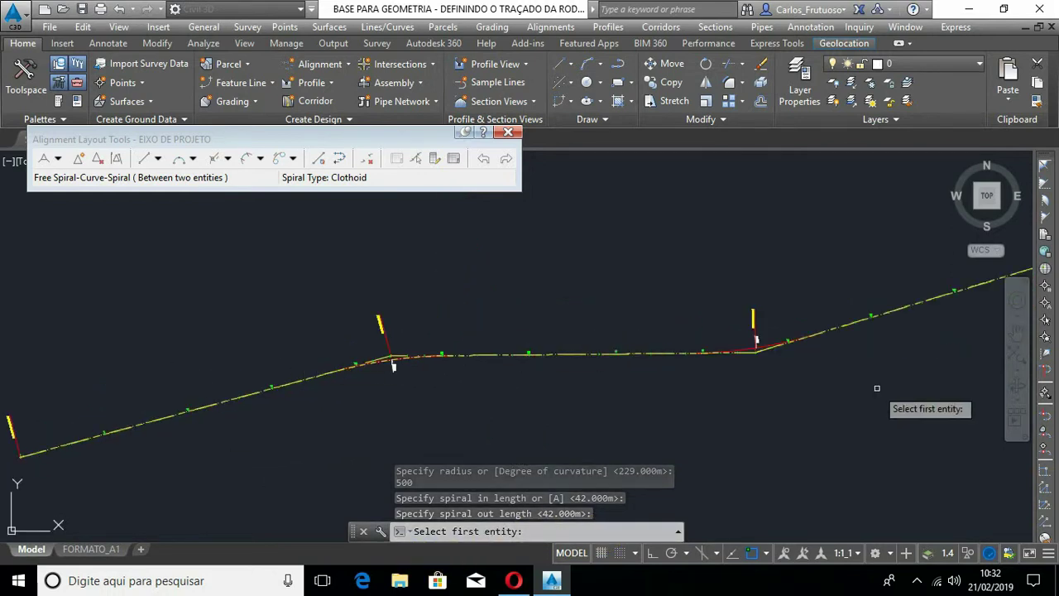
{"action": "scroll", "coordinate": [773, 348], "scroll_direction": "up", "scroll_amount": 4}
{"action": "scroll", "coordinate": [480, 385], "scroll_direction": "up", "scroll_amount": 3}
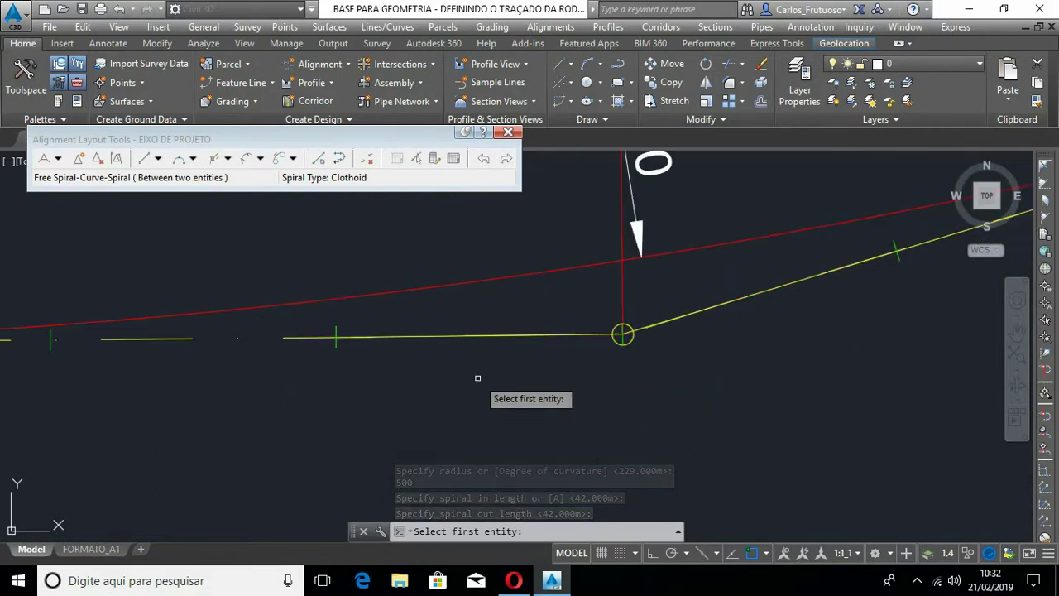
{"action": "left_click", "coordinate": [521, 334]}
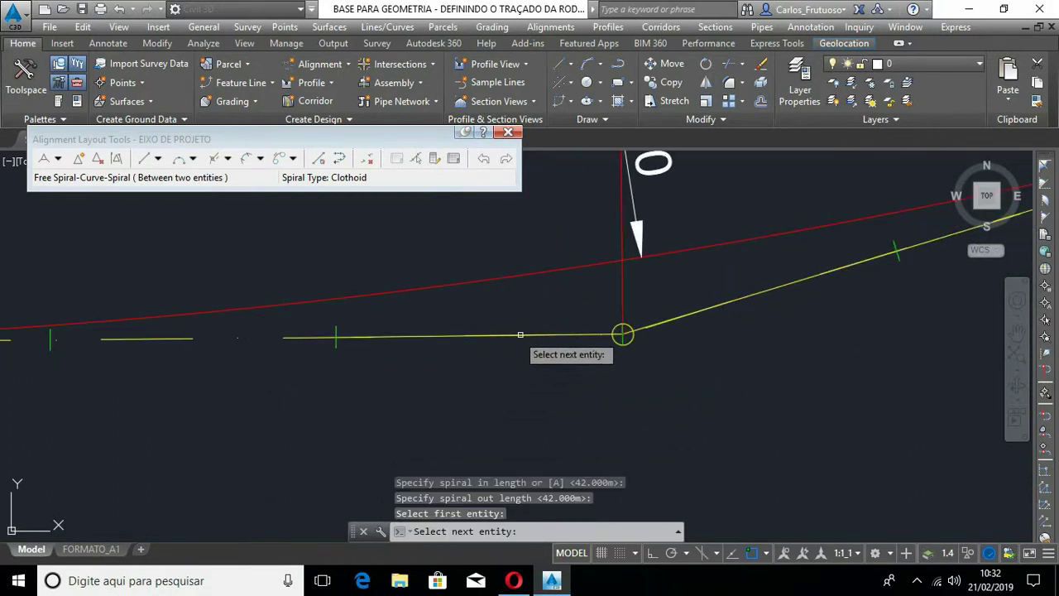
{"action": "left_click", "coordinate": [688, 315]}
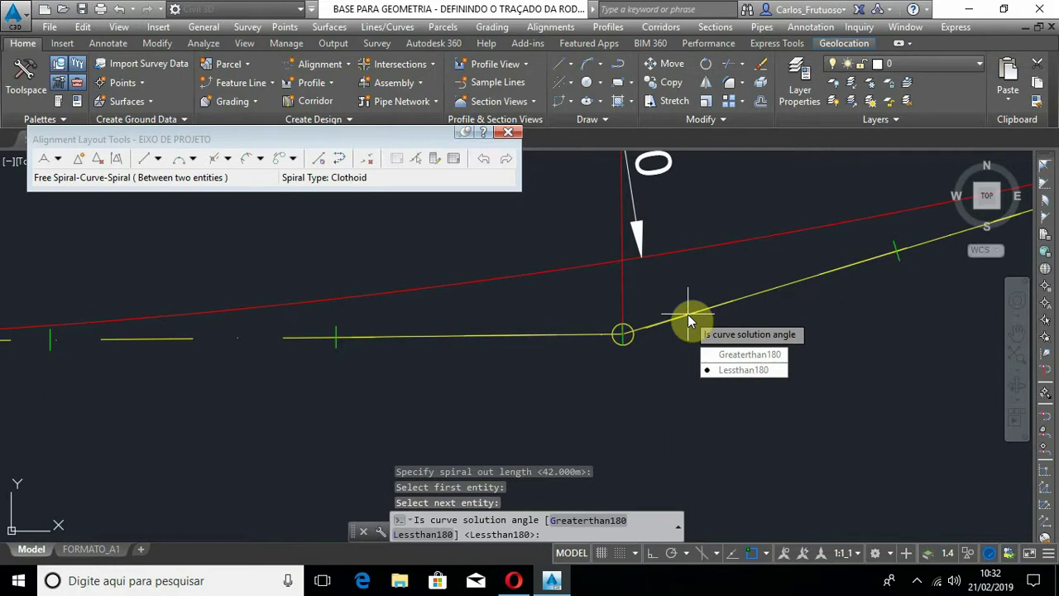
{"action": "key", "text": "Return"}
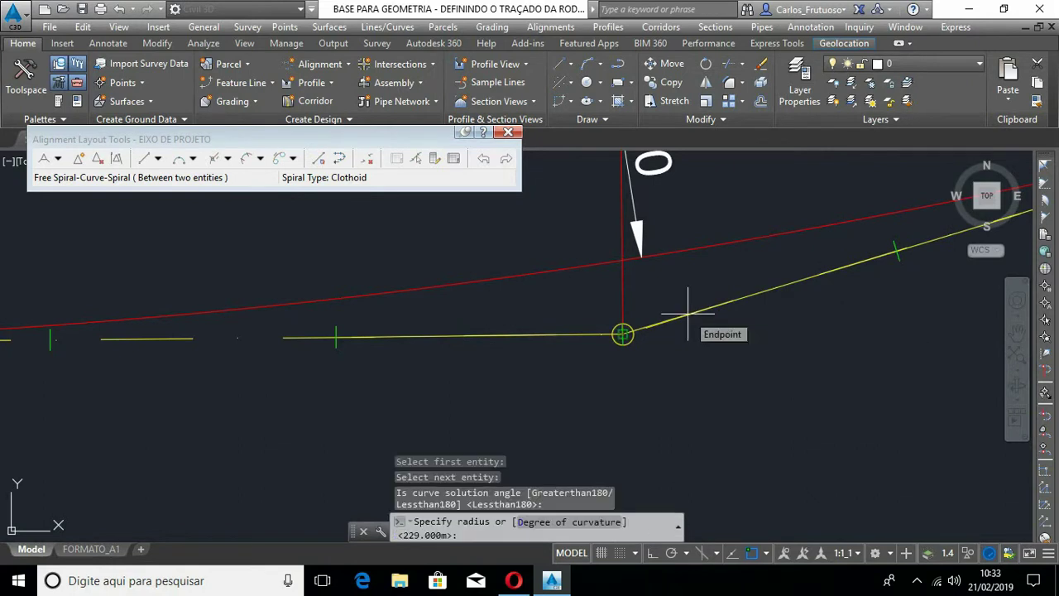
{"action": "scroll", "coordinate": [666, 426], "scroll_direction": "down", "scroll_amount": 1}
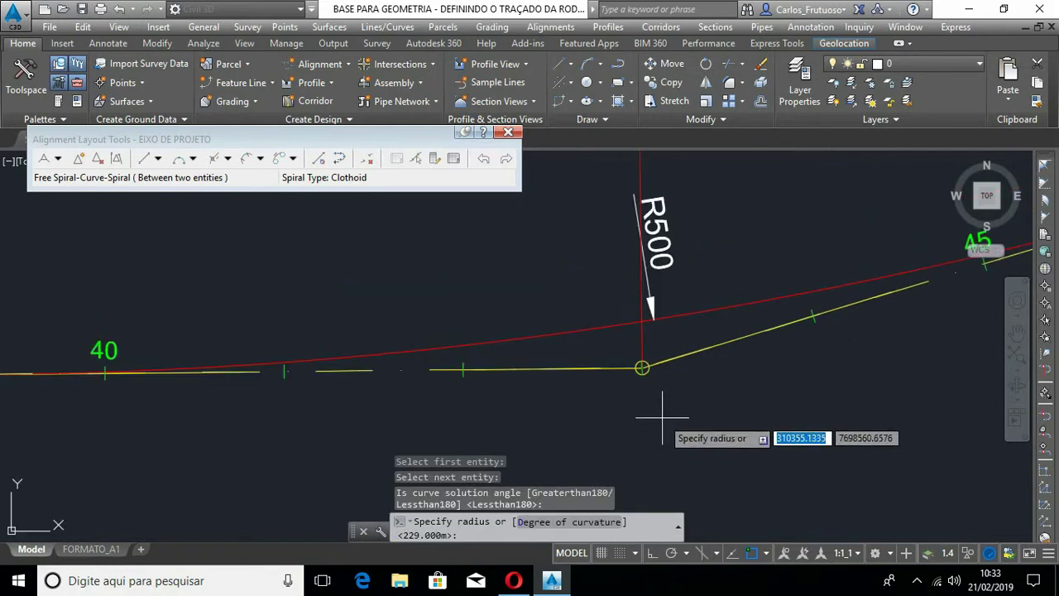
{"action": "type", "text": "500"}
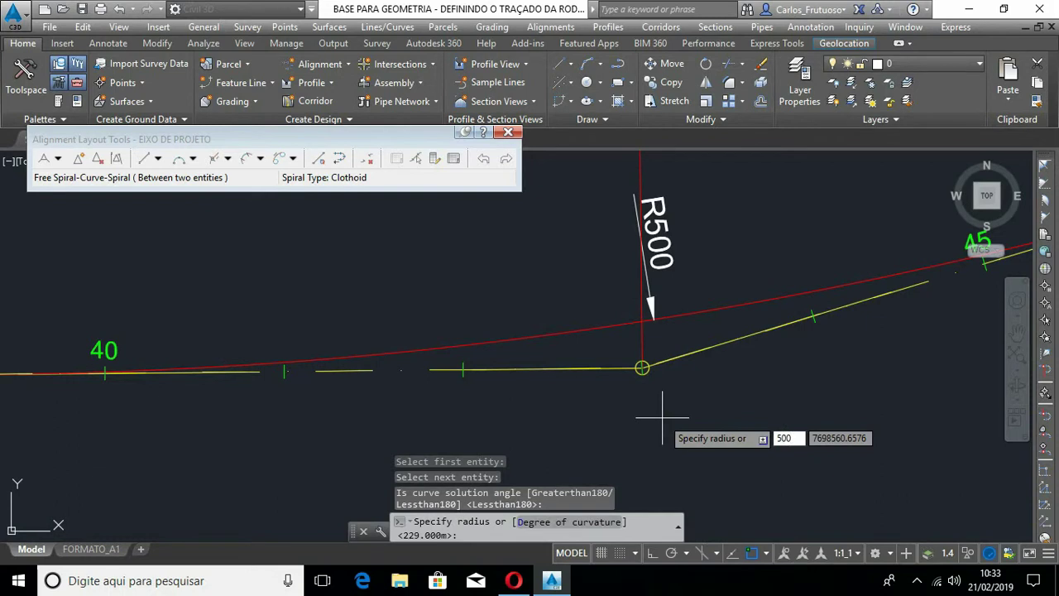
{"action": "key", "text": "Return"}
{"action": "key", "text": "Return"}
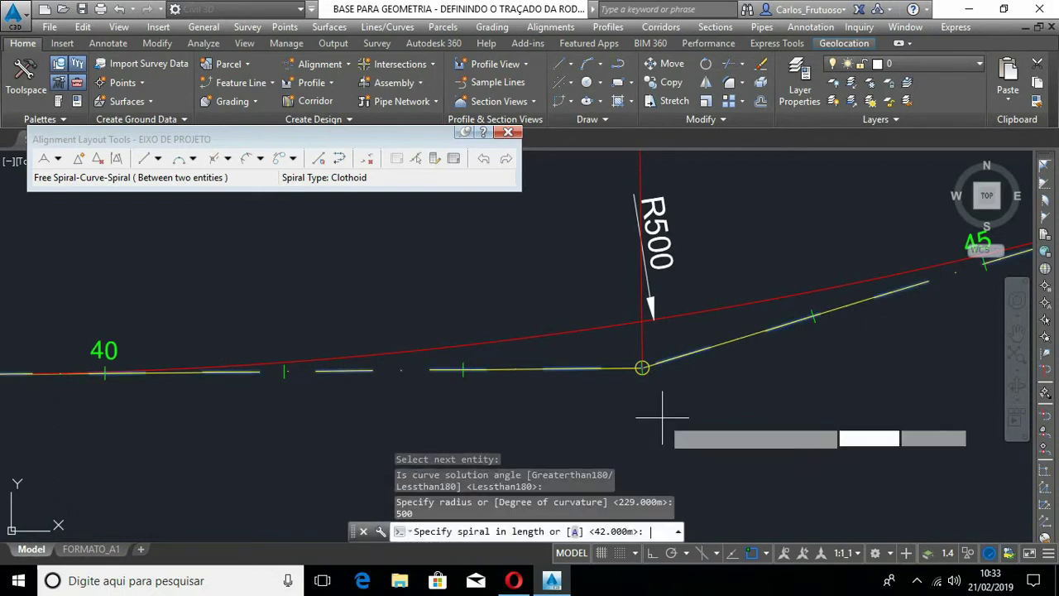
{"action": "key", "text": "Return"}
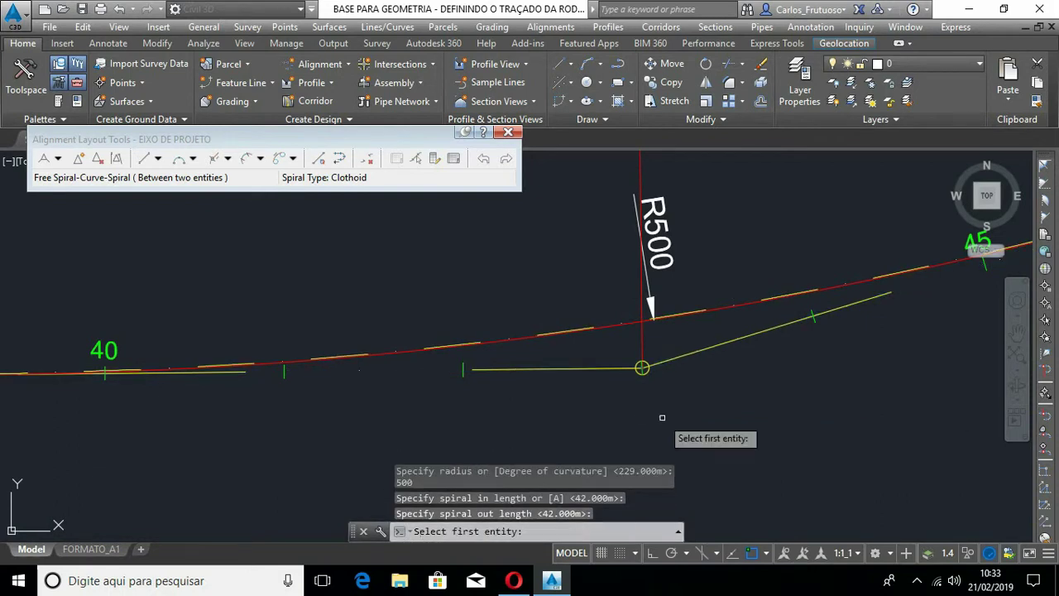
Step: Fit a spiral-curve-spiral at the third bend, near station 65, less than 180°, with radius 300 m and 55 m spirals in and out
{"action": "scroll", "coordinate": [490, 419], "scroll_direction": "down", "scroll_amount": 2}
{"action": "scroll", "coordinate": [348, 411], "scroll_direction": "down", "scroll_amount": 3}
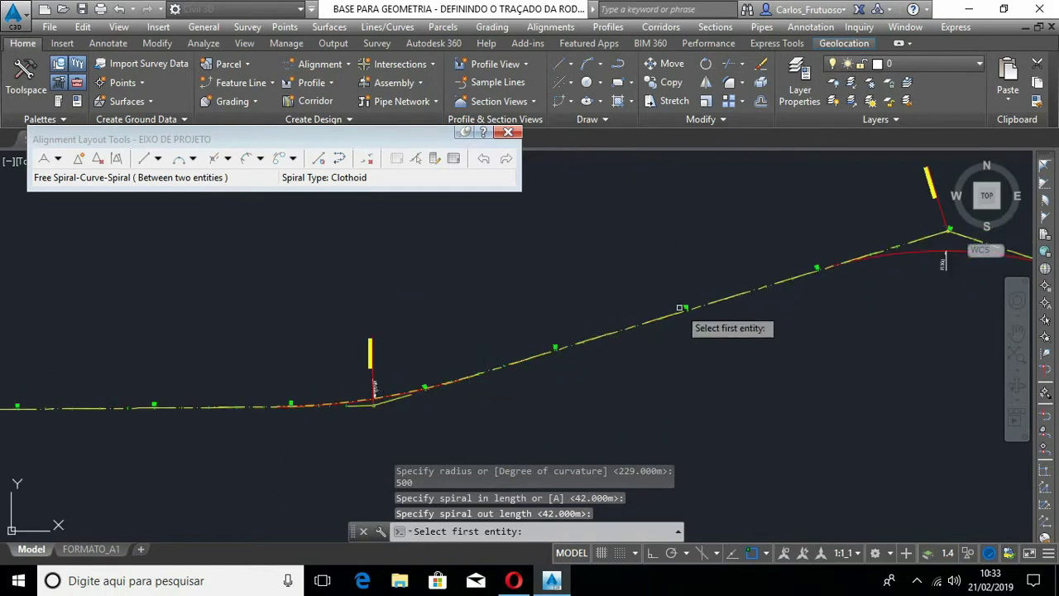
{"action": "mouse_move", "coordinate": [773, 328]}
{"action": "middle_mouse_down"}
{"action": "mouse_move", "coordinate": [466, 395]}
{"action": "mouse_move", "coordinate": [348, 403]}
{"action": "middle_mouse_up"}
{"action": "scroll", "coordinate": [511, 302], "scroll_direction": "up", "scroll_amount": 2}
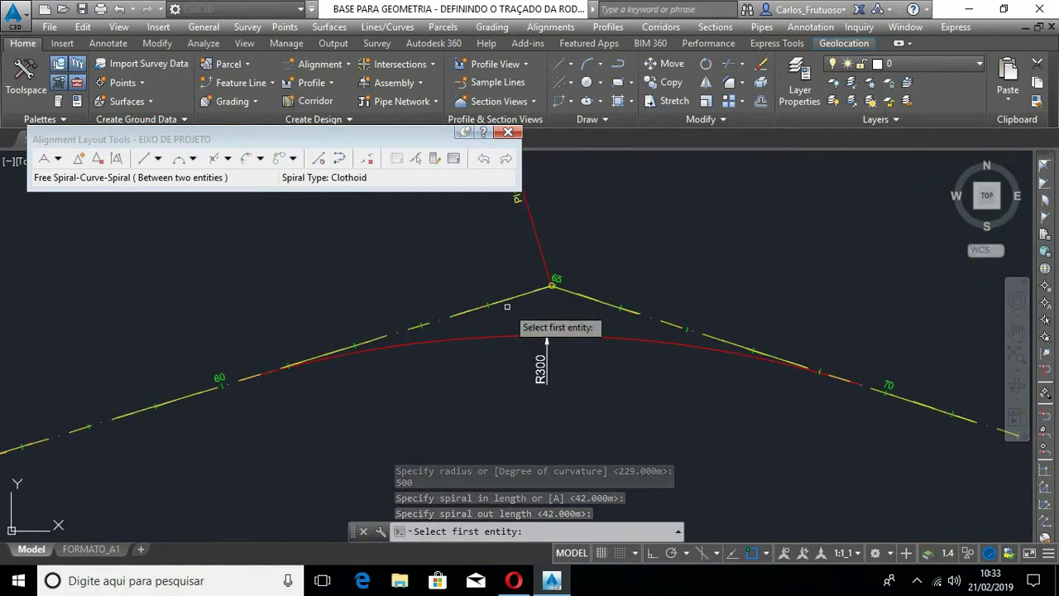
{"action": "left_click", "coordinate": [507, 299]}
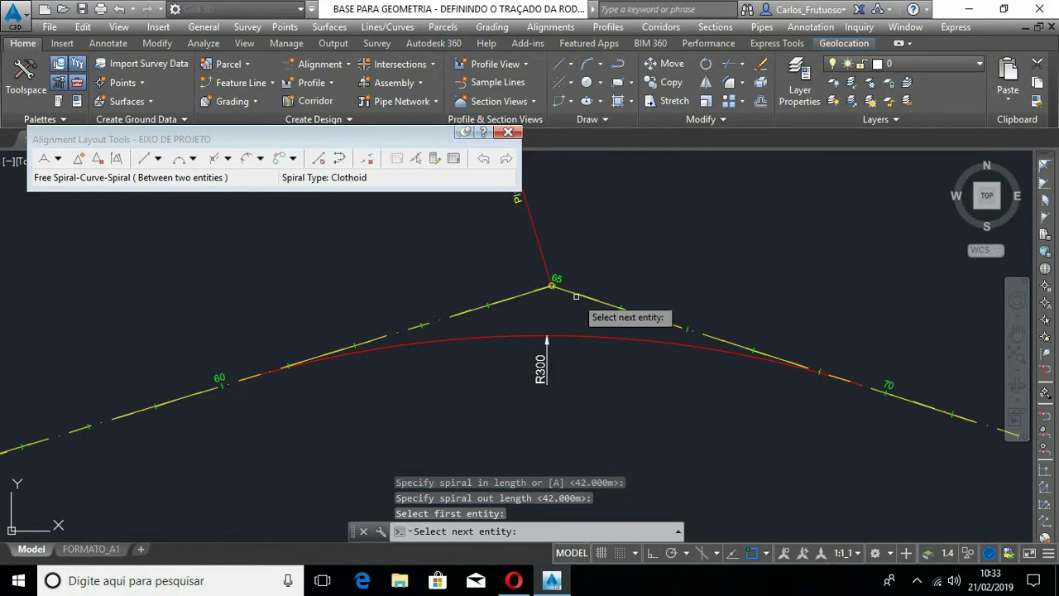
{"action": "left_click", "coordinate": [584, 300]}
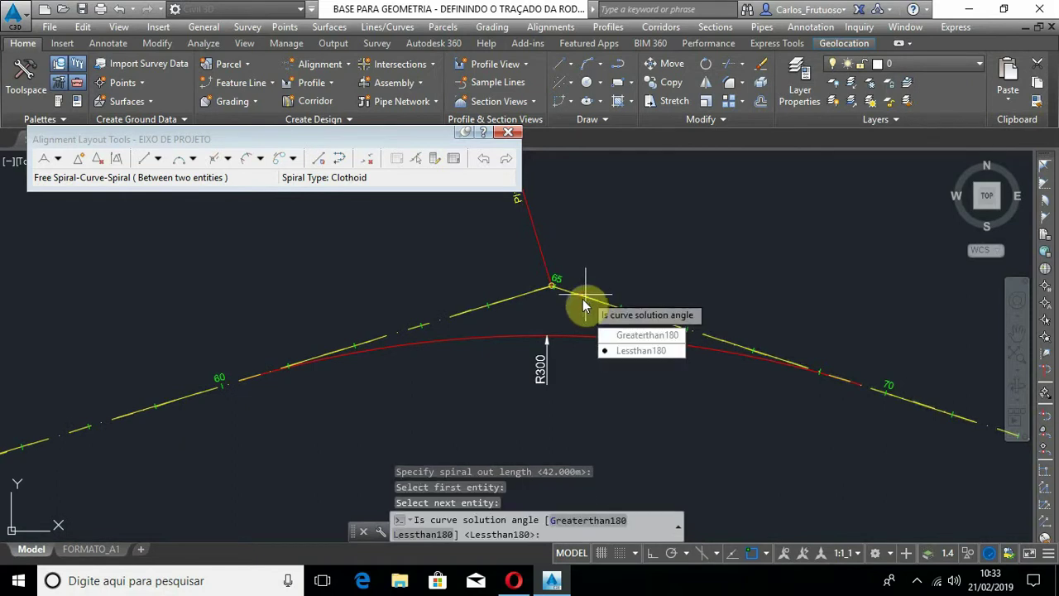
{"action": "key", "text": "Return"}
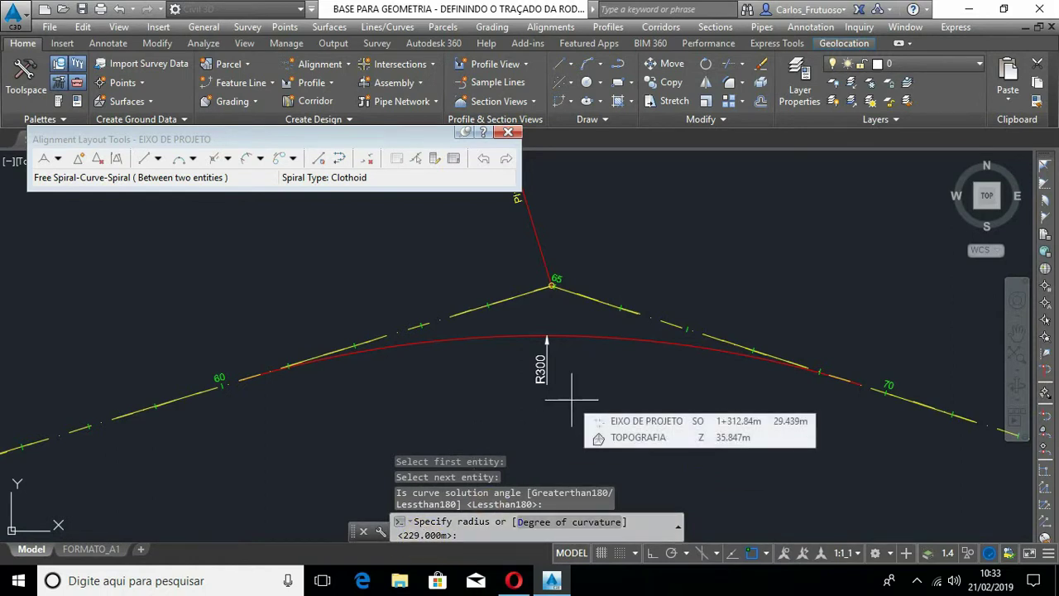
{"action": "type", "text": "3"}
{"action": "key", "text": "Return"}
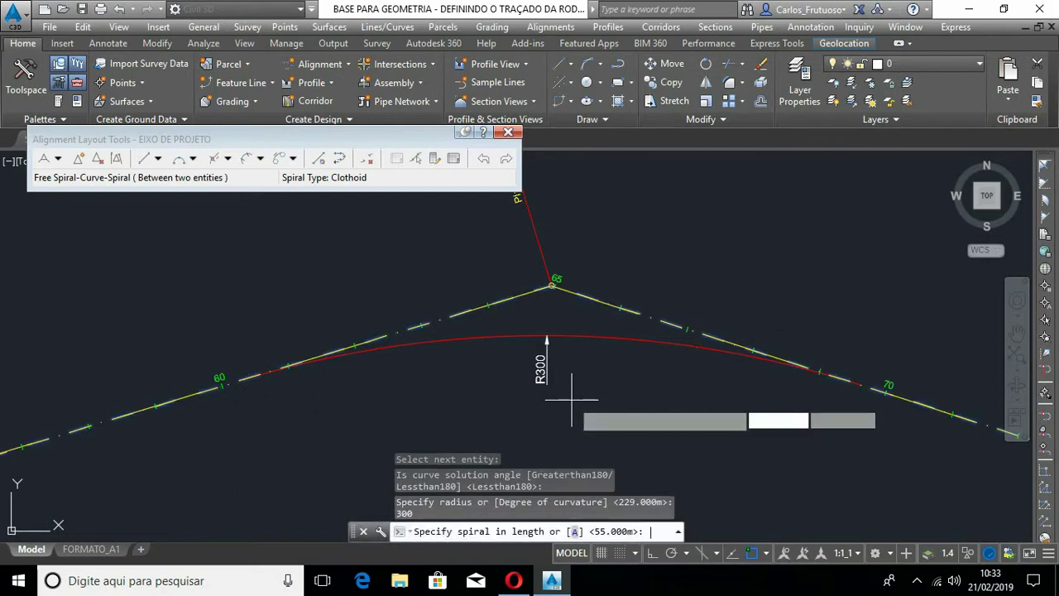
{"action": "key", "text": "Return"}
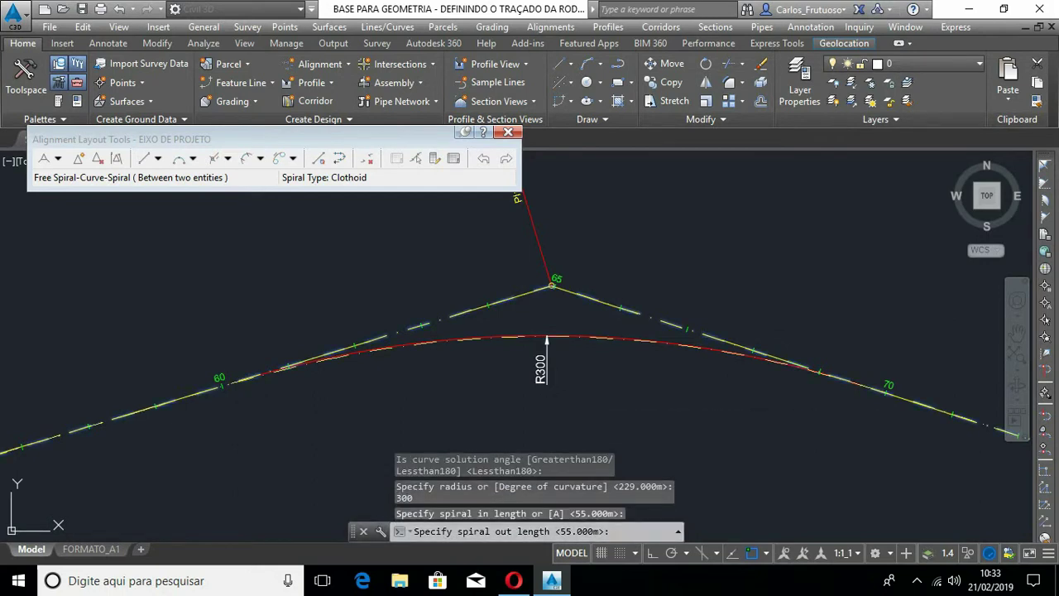
{"action": "key", "text": "Return"}
Step: Fit a spiral-curve-spiral at the fourth bend, between stations 105 and 110, less than 180°, with radius 300 m and 55 m spirals
{"action": "scroll", "coordinate": [381, 353], "scroll_direction": "down", "scroll_amount": 5}
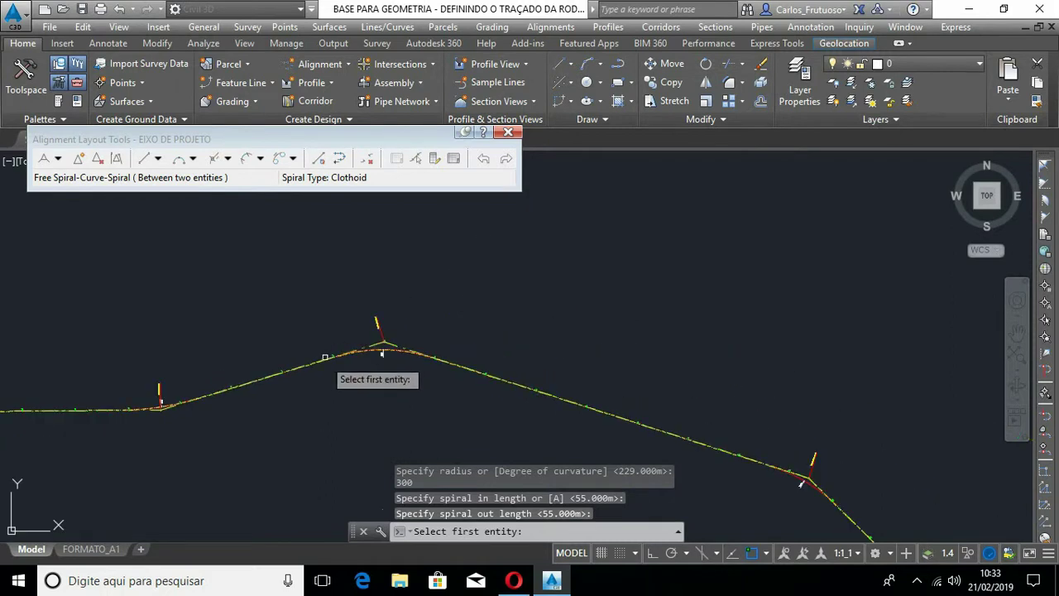
{"action": "scroll", "coordinate": [801, 479], "scroll_direction": "up", "scroll_amount": 5}
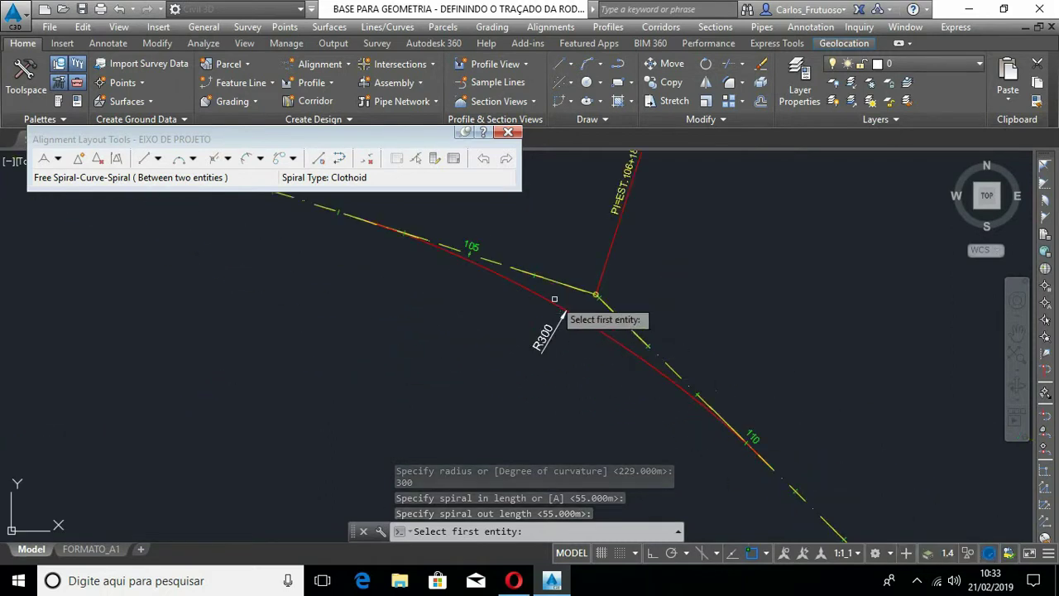
{"action": "scroll", "coordinate": [554, 299], "scroll_direction": "up", "scroll_amount": 2}
{"action": "left_click", "coordinate": [579, 281]}
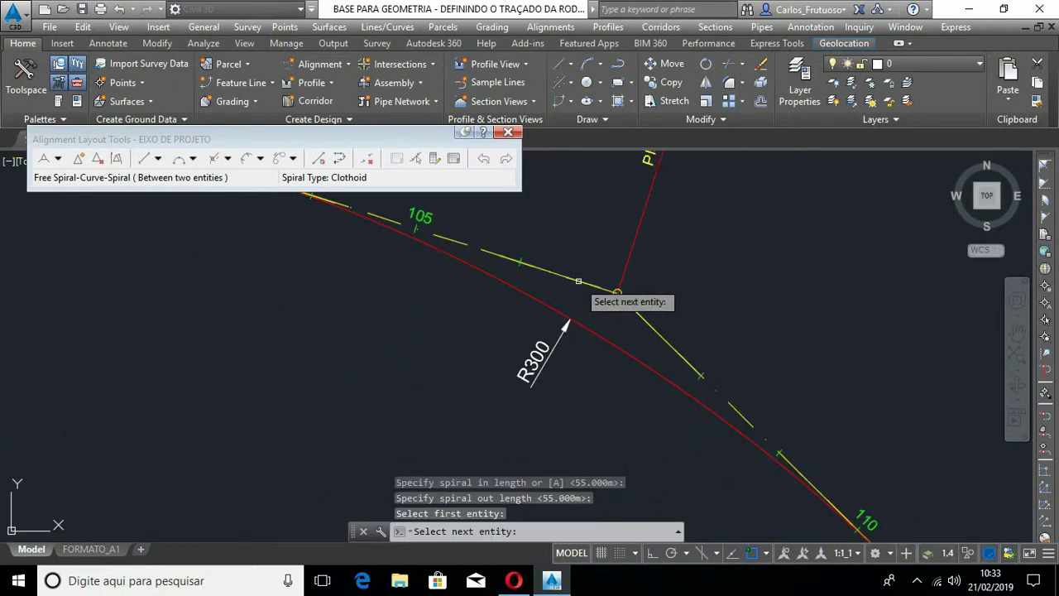
{"action": "left_click", "coordinate": [645, 323]}
{"action": "key", "text": "Return"}
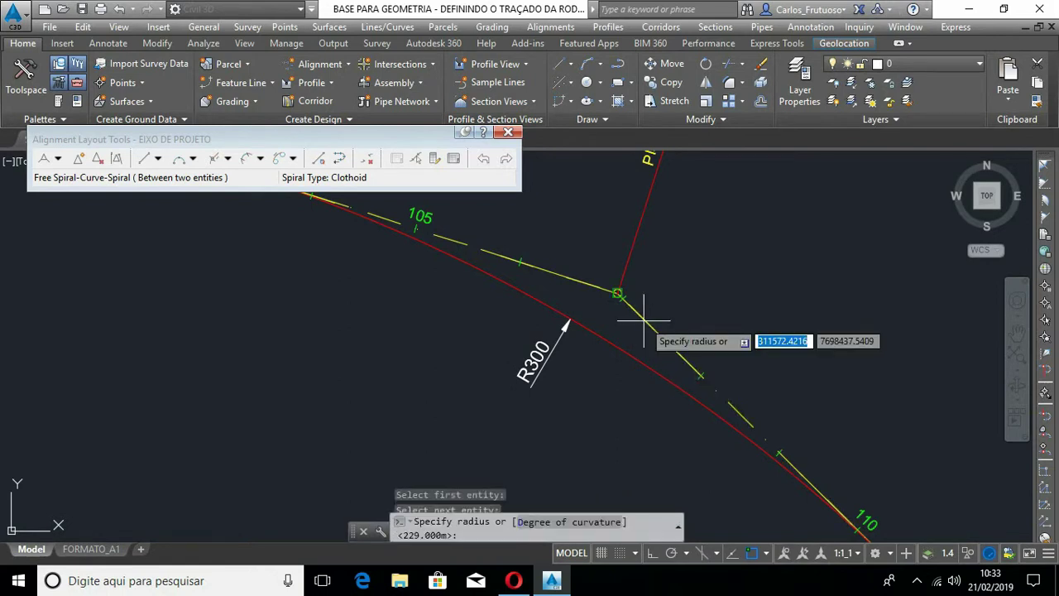
{"action": "type", "text": "300"}
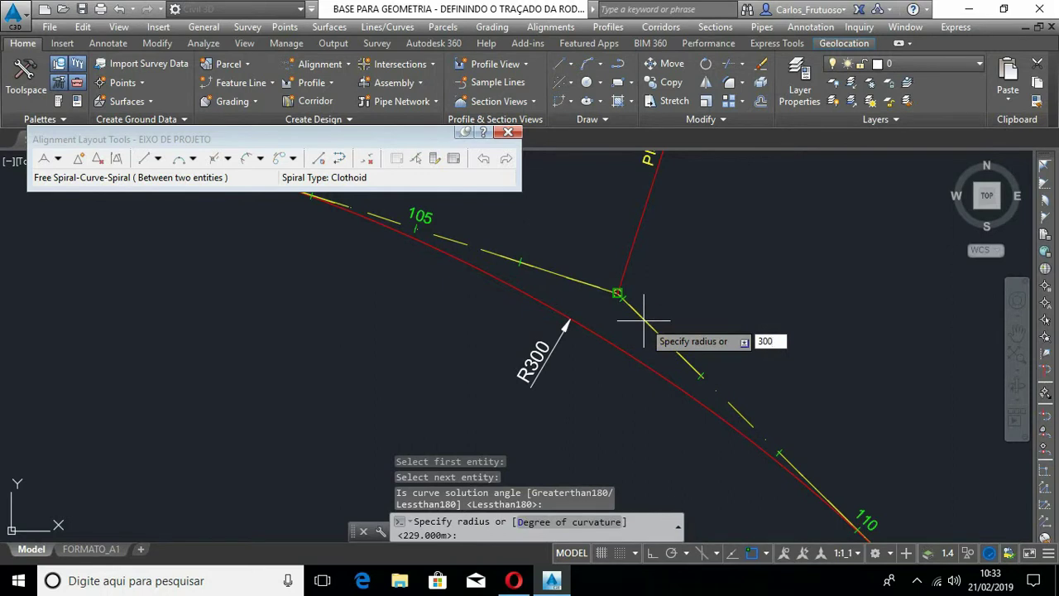
{"action": "key", "text": "Return"}
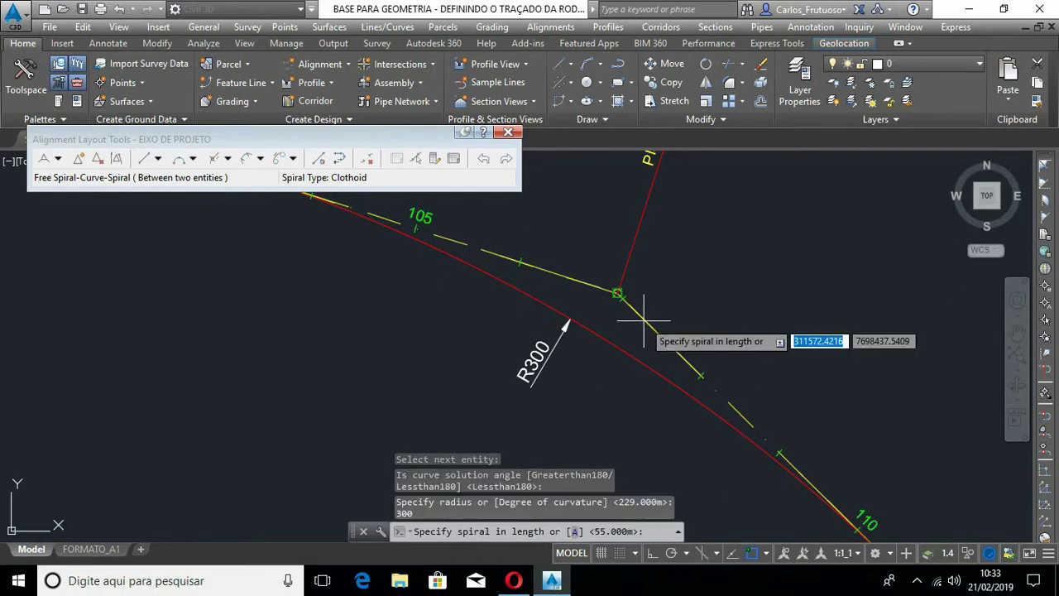
{"action": "key", "text": "Return"}
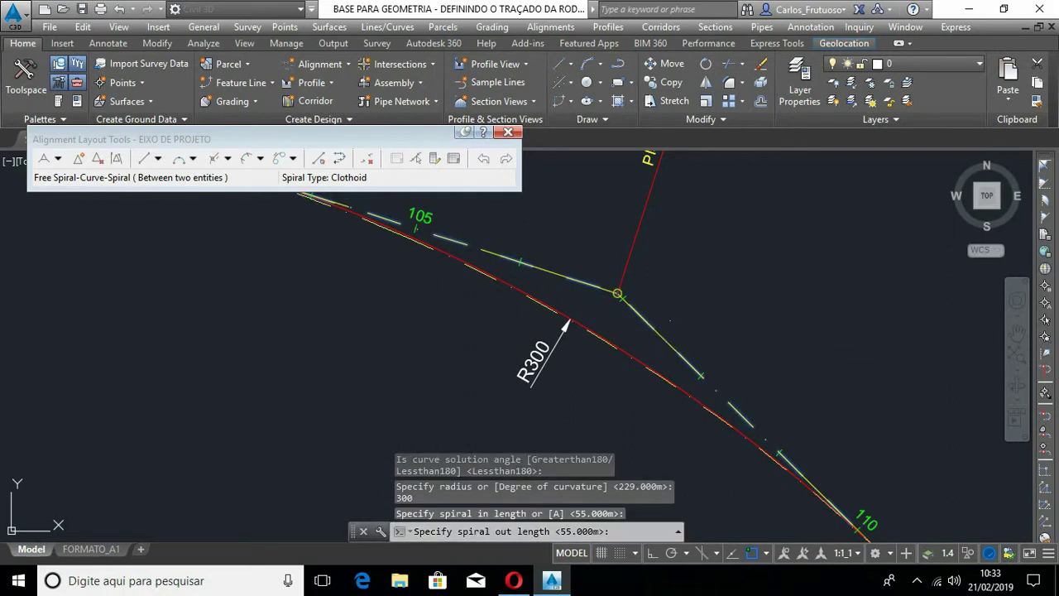
{"action": "key", "text": "Return"}
{"action": "scroll", "coordinate": [560, 336], "scroll_direction": "down", "scroll_amount": 3}
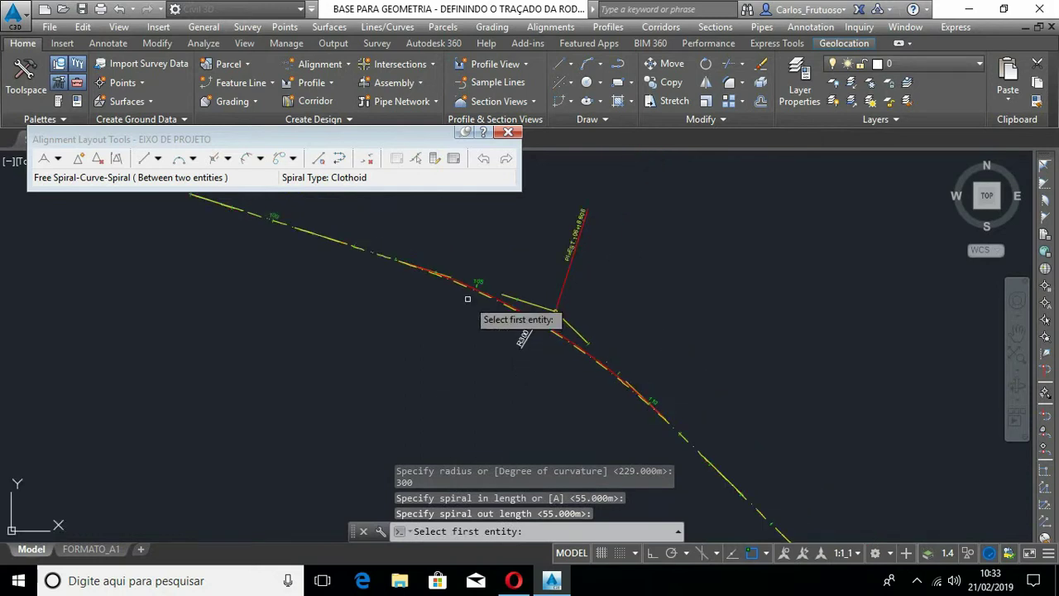
Step: Fit a spiral-curve-spiral at the fifth bend, between stations 140 and 145, less than 180°, with radius 300 m and 55 m spirals
{"action": "scroll", "coordinate": [571, 343], "scroll_direction": "up", "scroll_amount": 5}
{"action": "scroll", "coordinate": [446, 207], "scroll_direction": "down", "scroll_amount": 10}
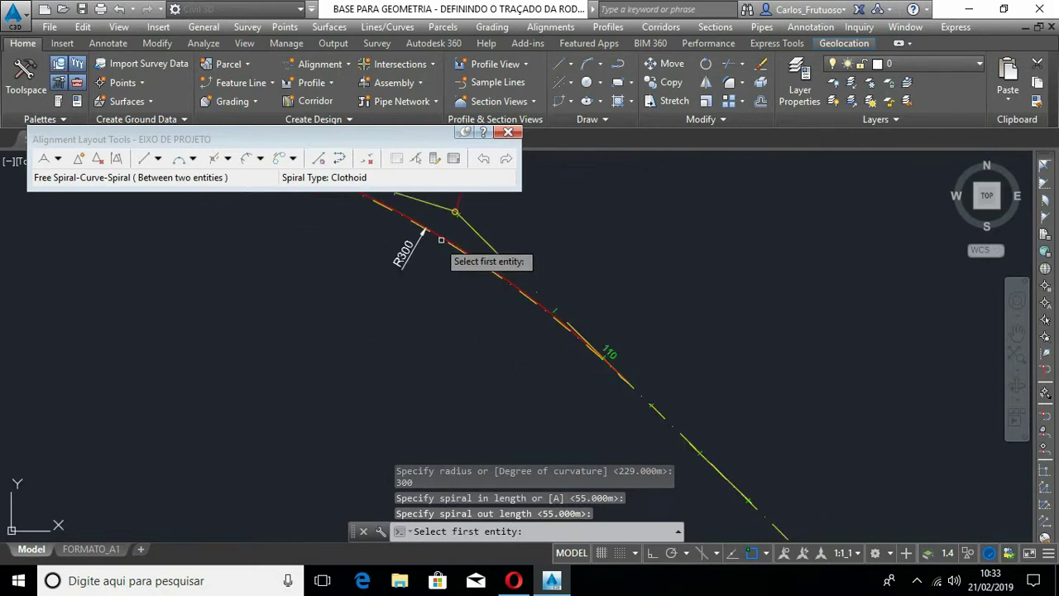
{"action": "scroll", "coordinate": [529, 255], "scroll_direction": "down", "scroll_amount": 2}
{"action": "scroll", "coordinate": [749, 489], "scroll_direction": "up", "scroll_amount": 3}
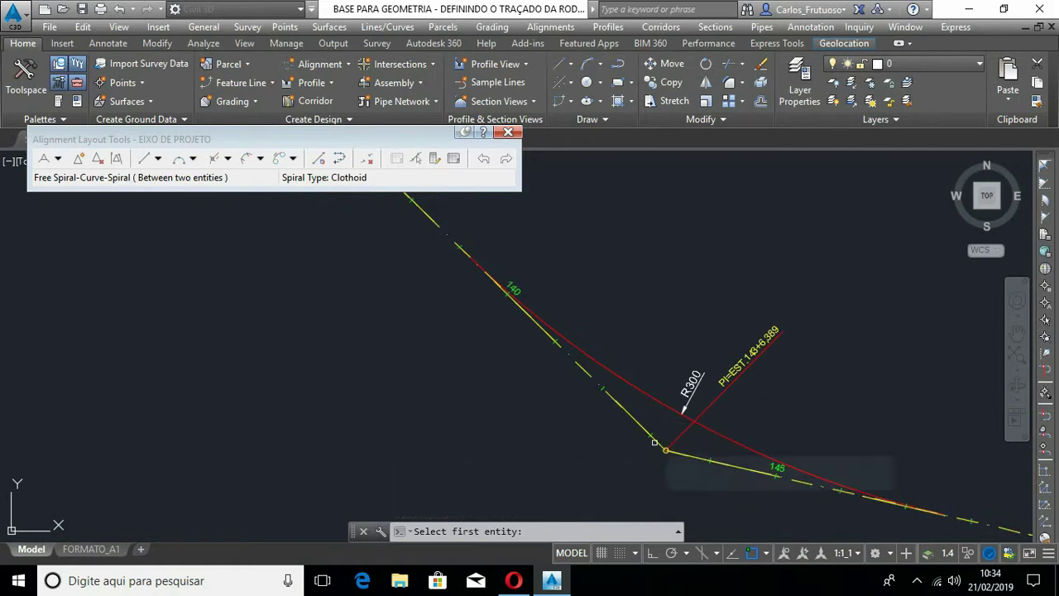
{"action": "scroll", "coordinate": [656, 437], "scroll_direction": "up", "scroll_amount": 4}
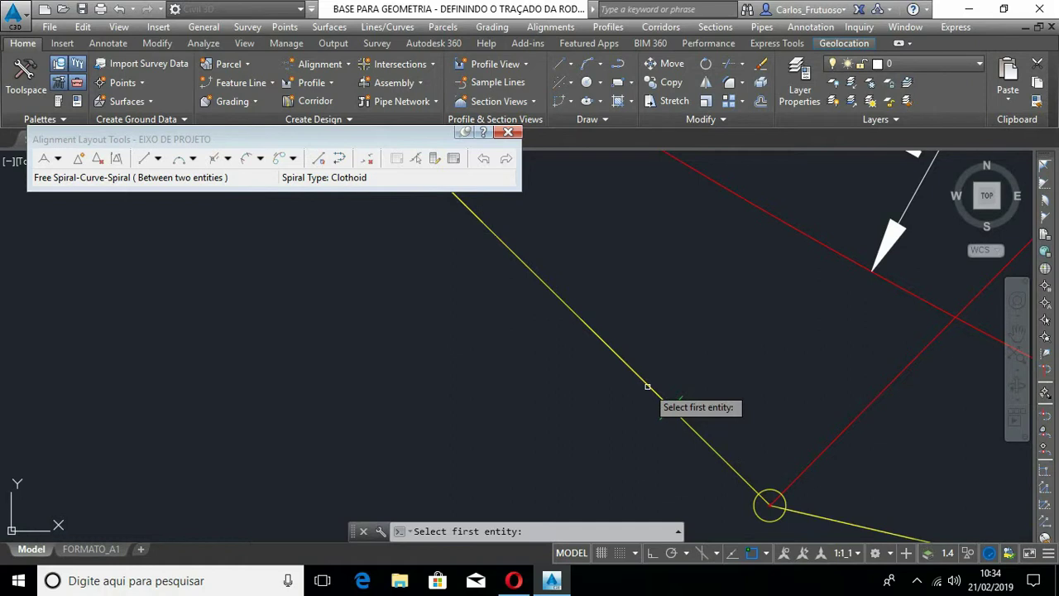
{"action": "left_click", "coordinate": [648, 384]}
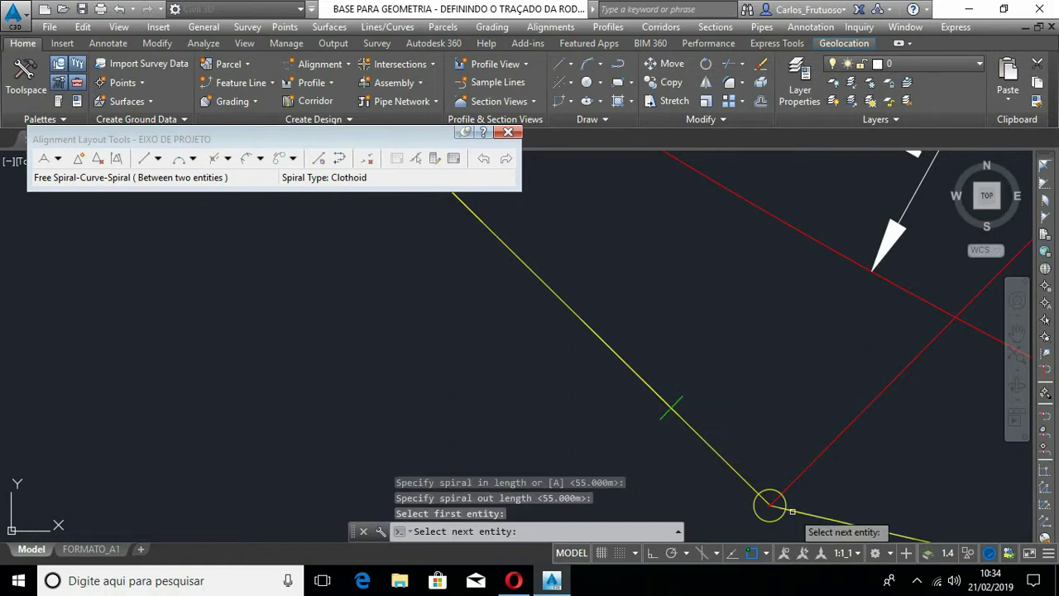
{"action": "scroll", "coordinate": [804, 512], "scroll_direction": "down", "scroll_amount": 4}
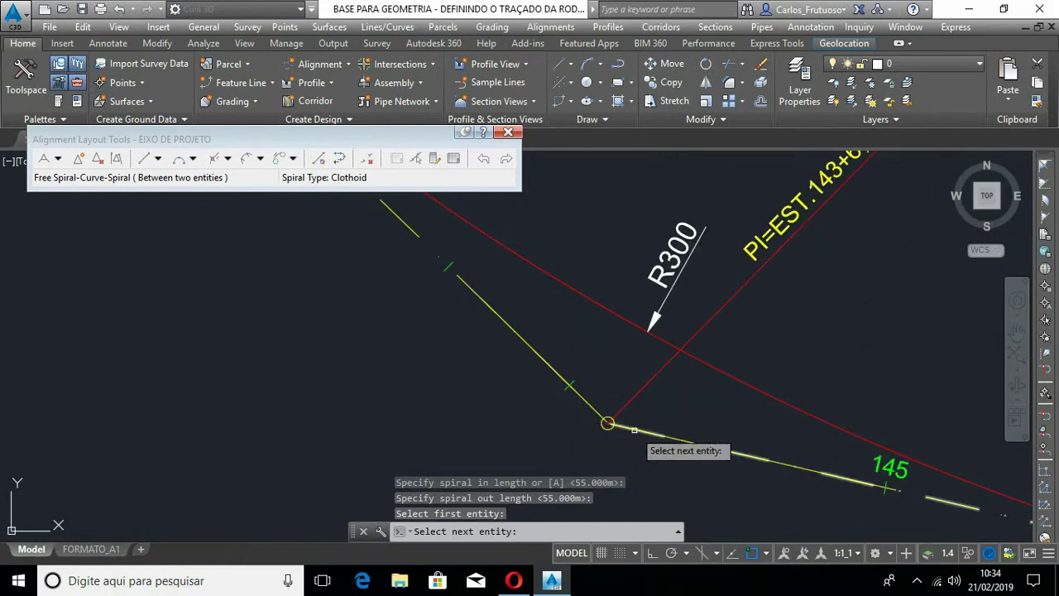
{"action": "left_click", "coordinate": [633, 431]}
{"action": "key", "text": "Return"}
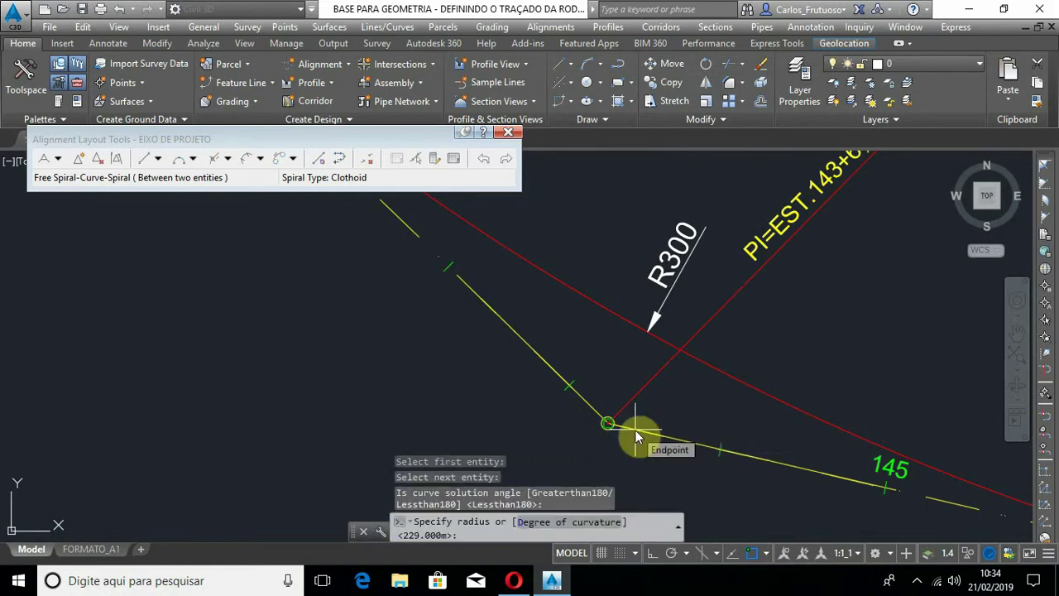
{"action": "type", "text": "300"}
{"action": "key", "text": "Return"}
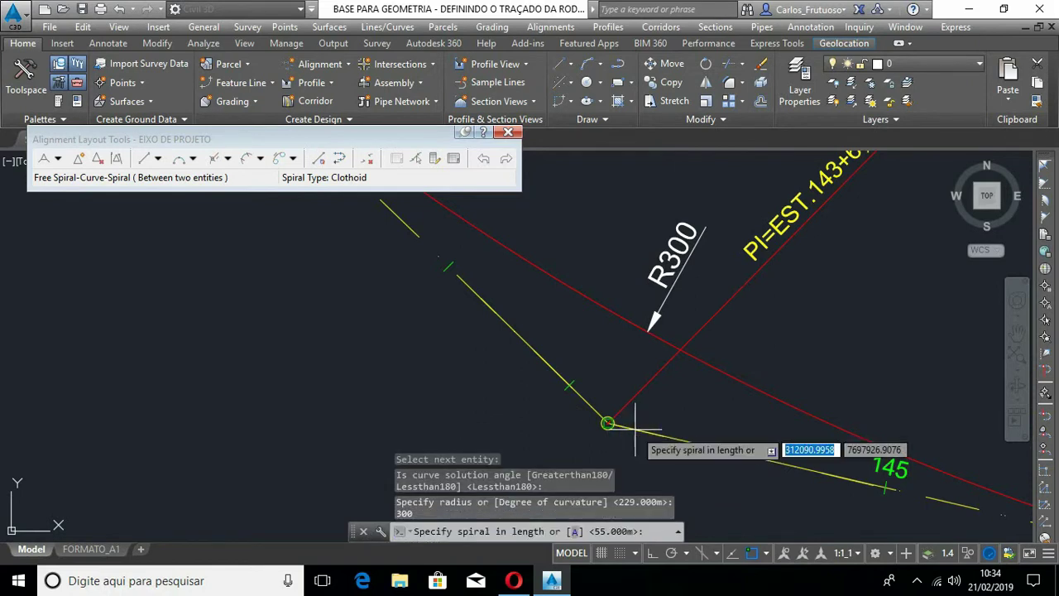
{"action": "key", "text": "Return"}
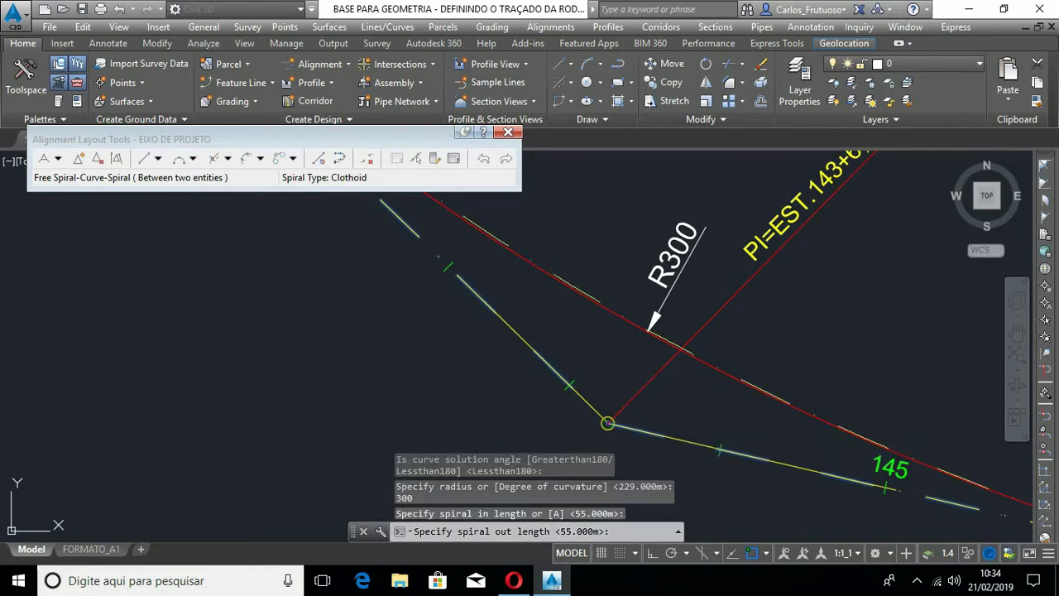
{"action": "key", "text": "Return"}
Step: Fit a spiral-curve-spiral at the sixth bend, just past station 180, less than 180°, with radius 150 m and 58 m spirals in and out
{"action": "scroll", "coordinate": [530, 414], "scroll_direction": "down", "scroll_amount": 5}
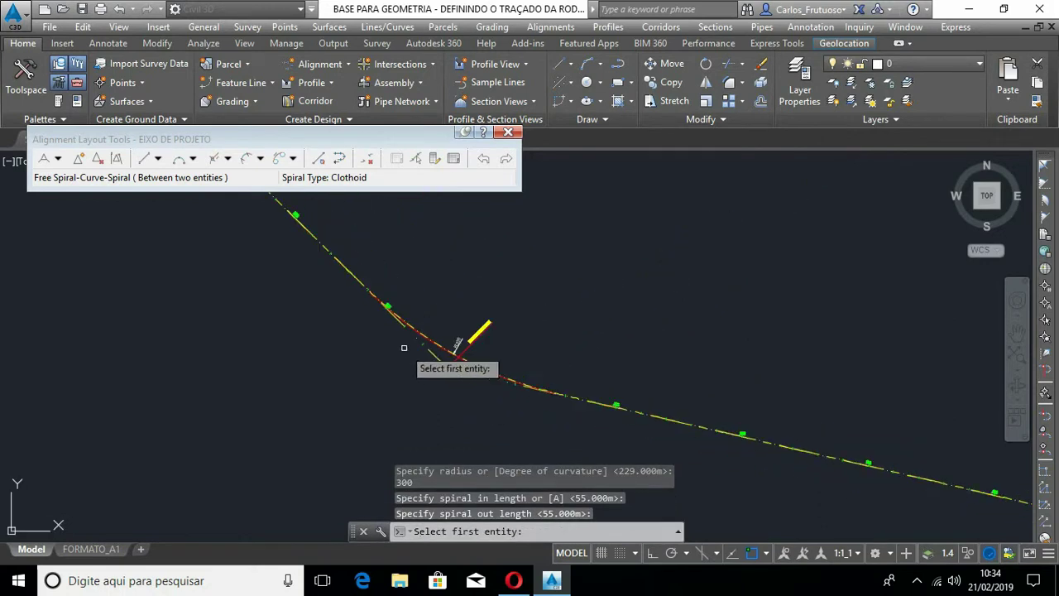
{"action": "scroll", "coordinate": [546, 384], "scroll_direction": "up", "scroll_amount": 3}
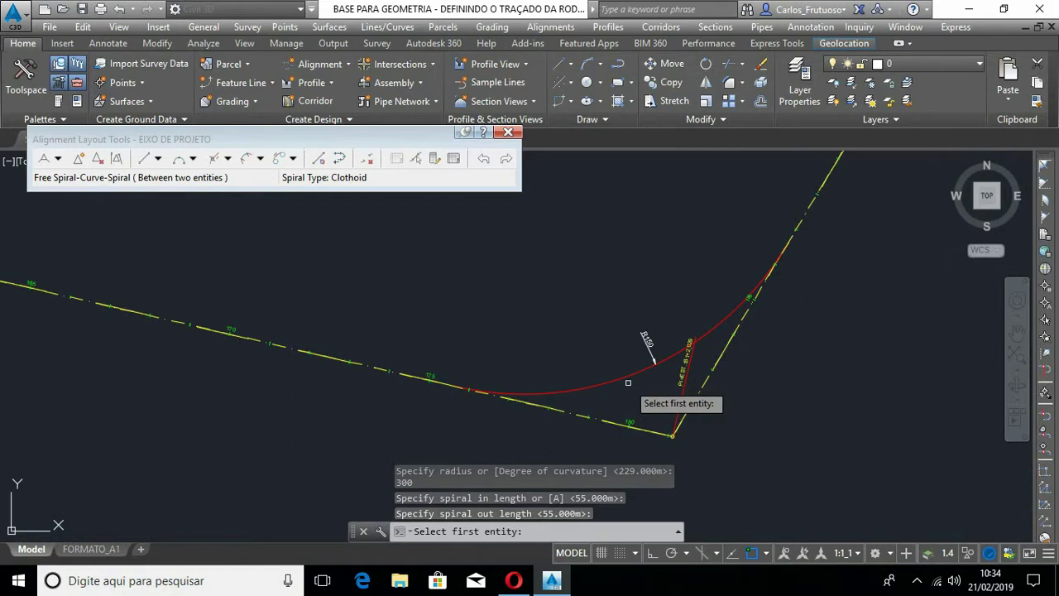
{"action": "scroll", "coordinate": [654, 356], "scroll_direction": "up", "scroll_amount": 2}
{"action": "scroll", "coordinate": [653, 347], "scroll_direction": "down", "scroll_amount": 2}
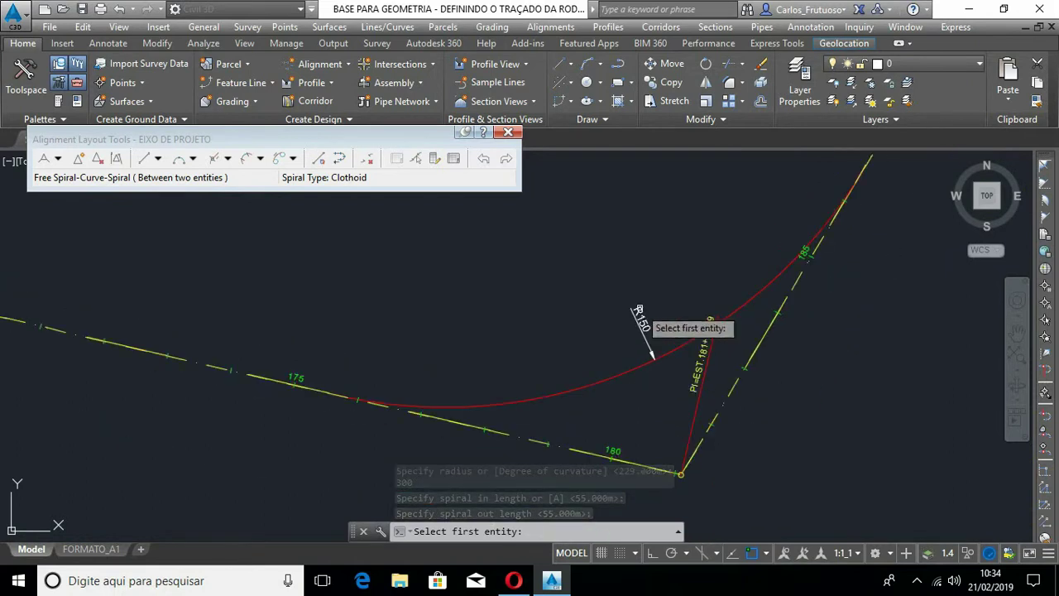
{"action": "scroll", "coordinate": [629, 397], "scroll_direction": "up", "scroll_amount": 1}
{"action": "left_click", "coordinate": [590, 455]}
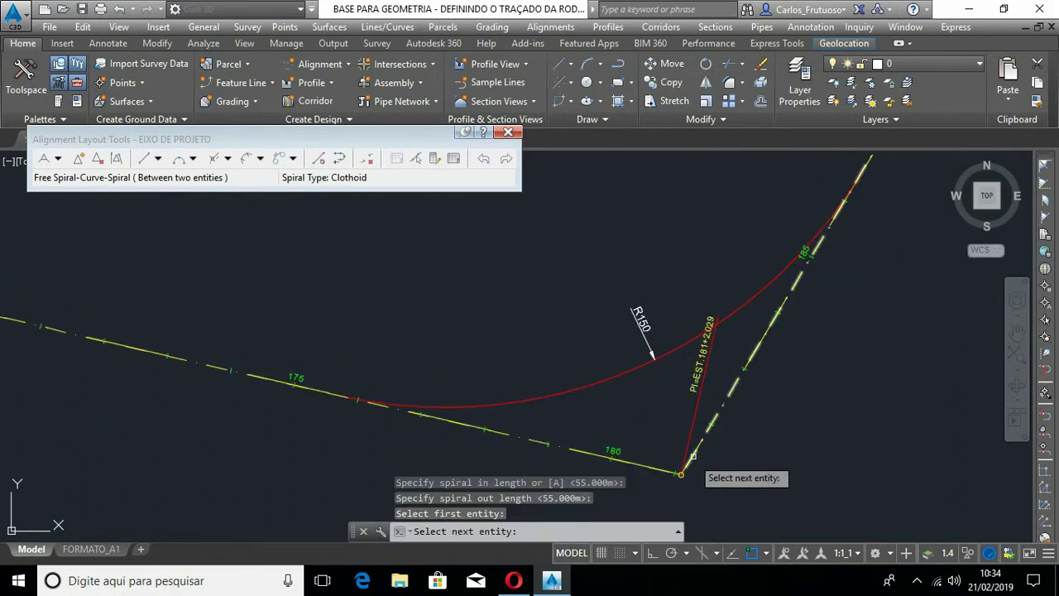
{"action": "left_click", "coordinate": [693, 464]}
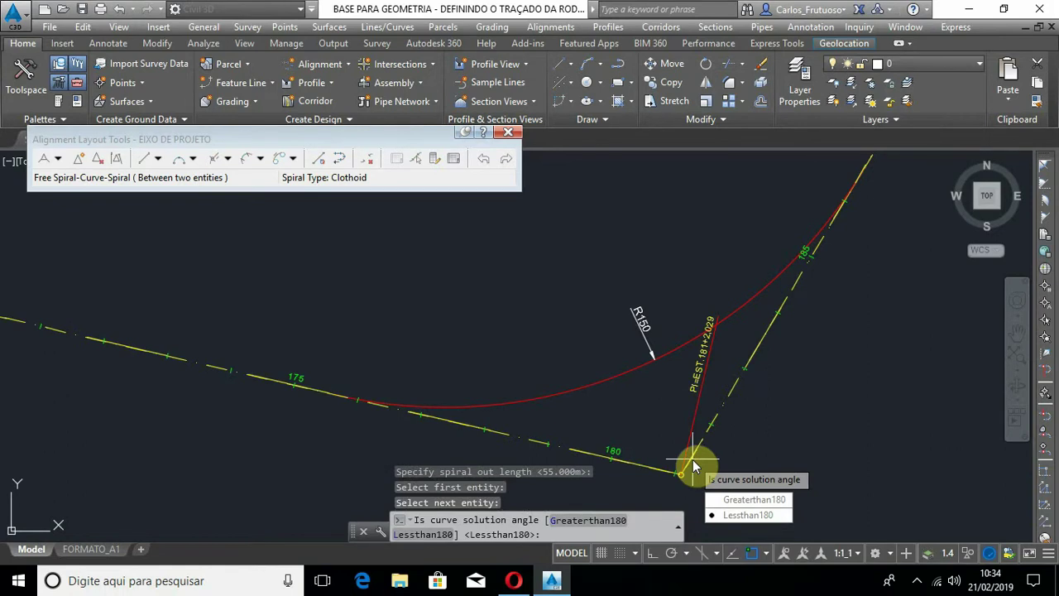
{"action": "key", "text": "Return"}
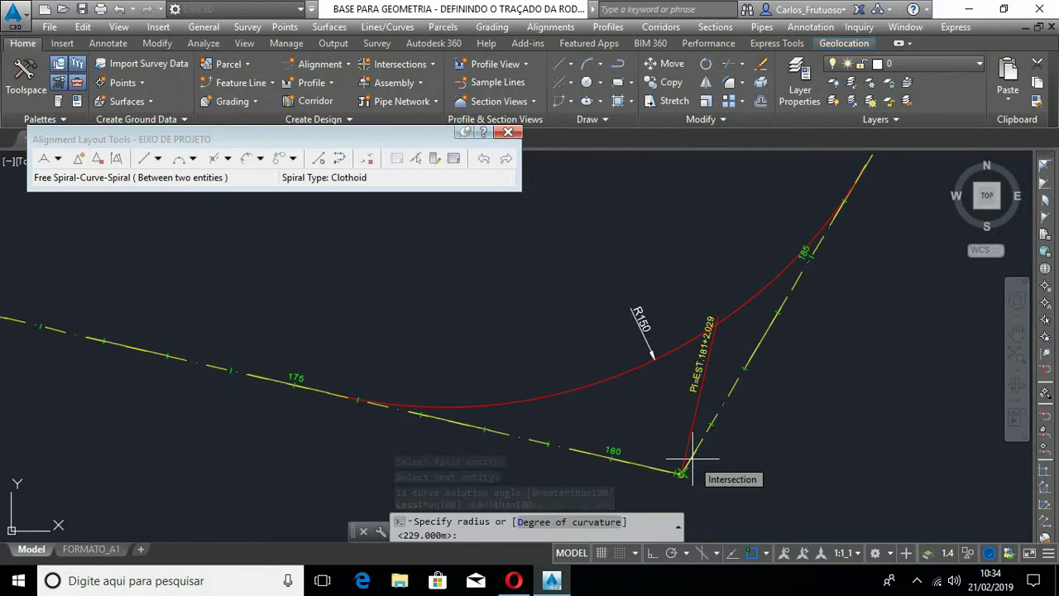
{"action": "type", "text": "150"}
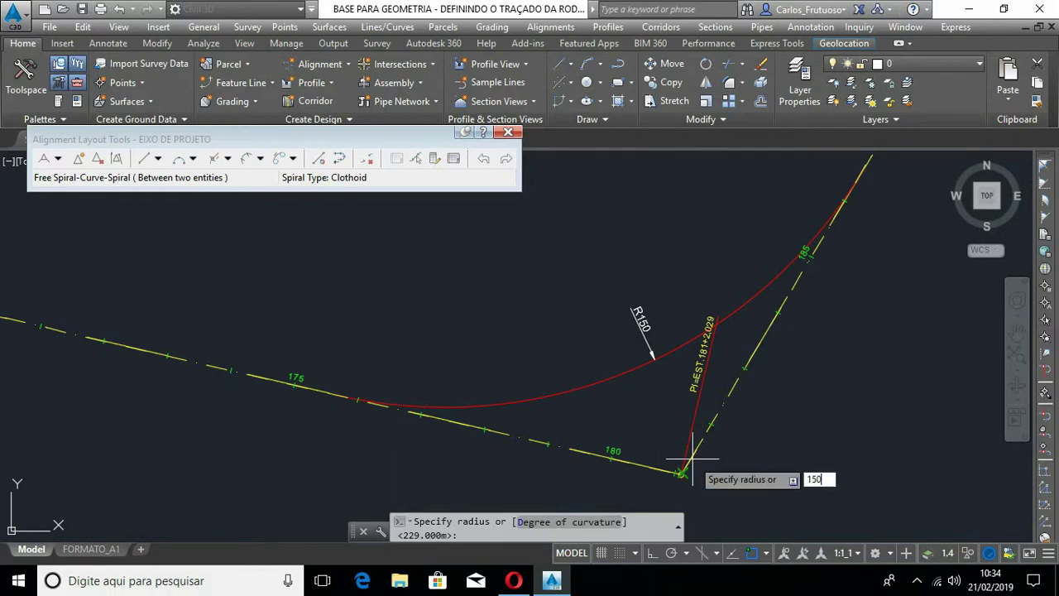
{"action": "key", "text": "Return"}
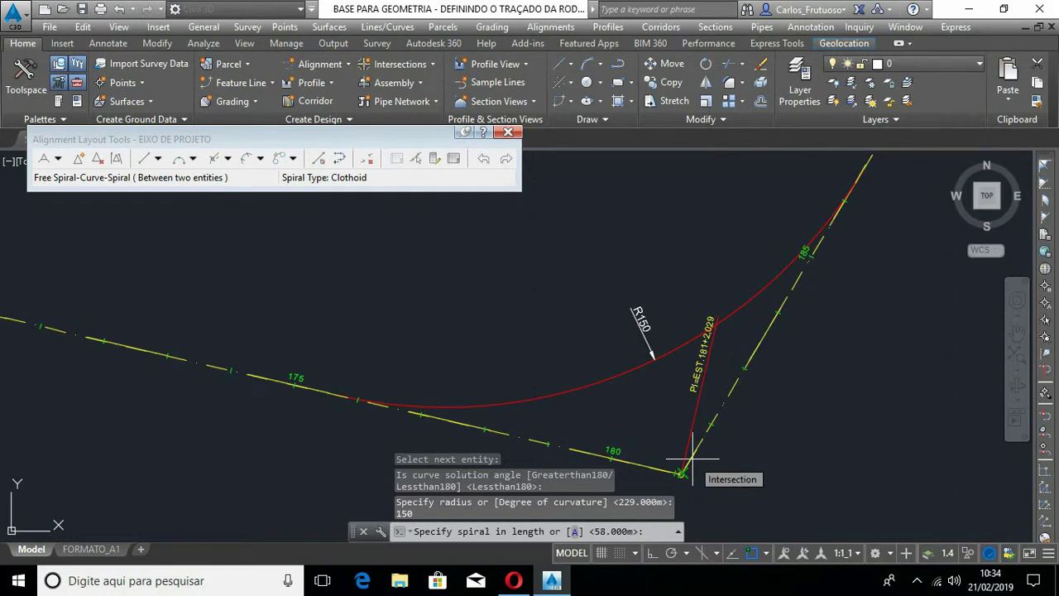
{"action": "key", "text": "Return"}
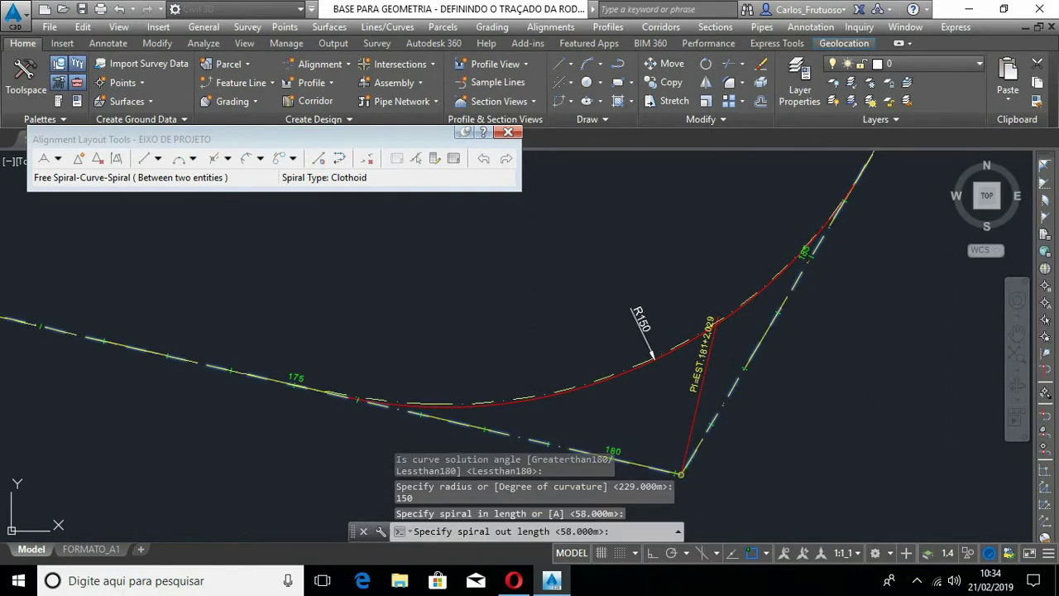
{"action": "key", "text": "Return"}
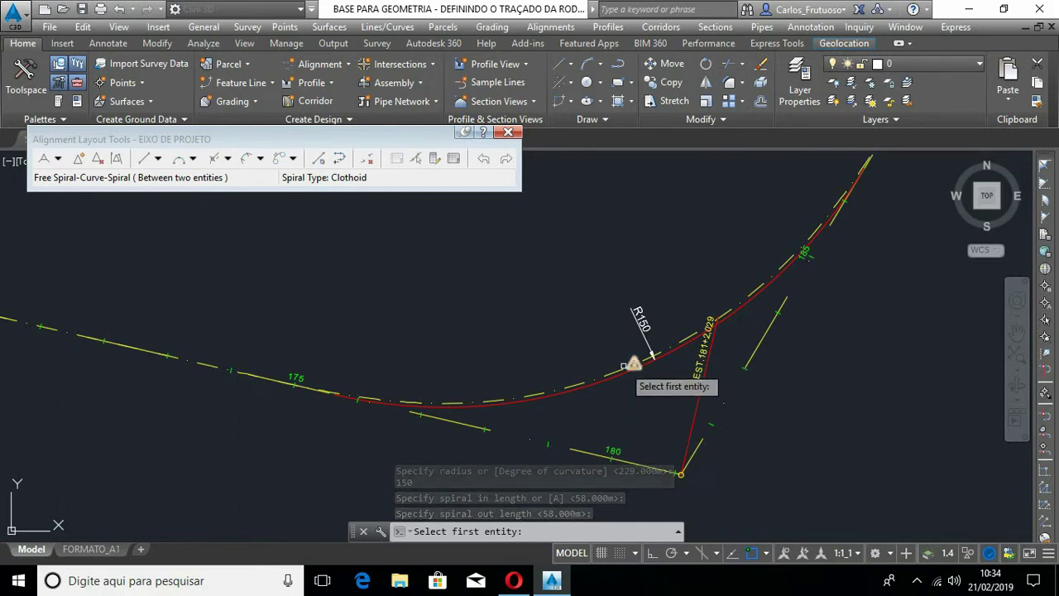
Step: Fit a spiral-curve-spiral at the seventh bend, near station 208, less than 180°, with radius 300 m and 55 m spirals
{"action": "scroll", "coordinate": [530, 423], "scroll_direction": "down", "scroll_amount": 5}
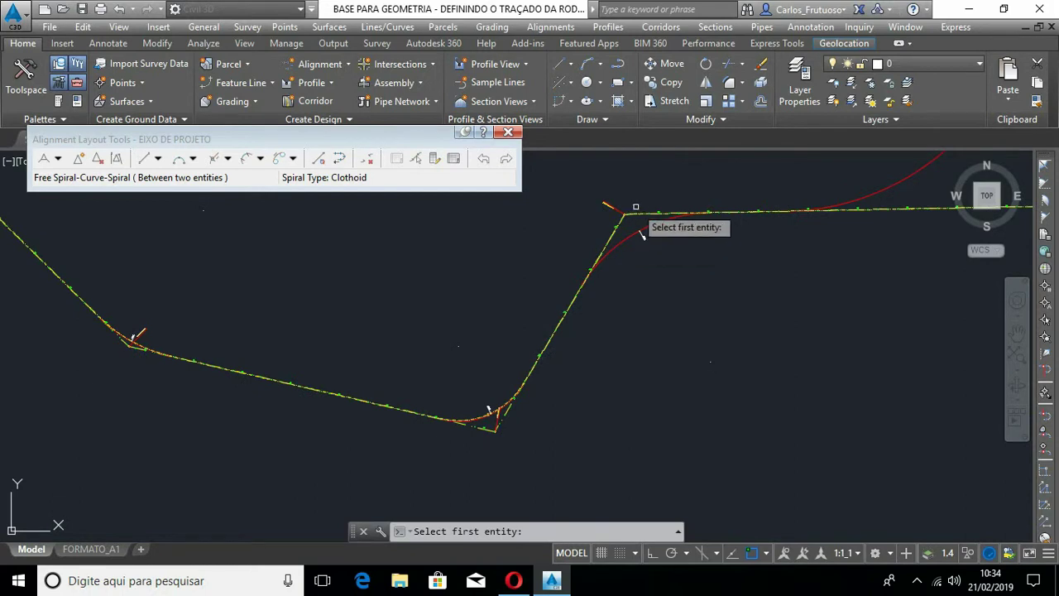
{"action": "scroll", "coordinate": [630, 216], "scroll_direction": "up", "scroll_amount": 2}
{"action": "scroll", "coordinate": [610, 231], "scroll_direction": "up", "scroll_amount": 3}
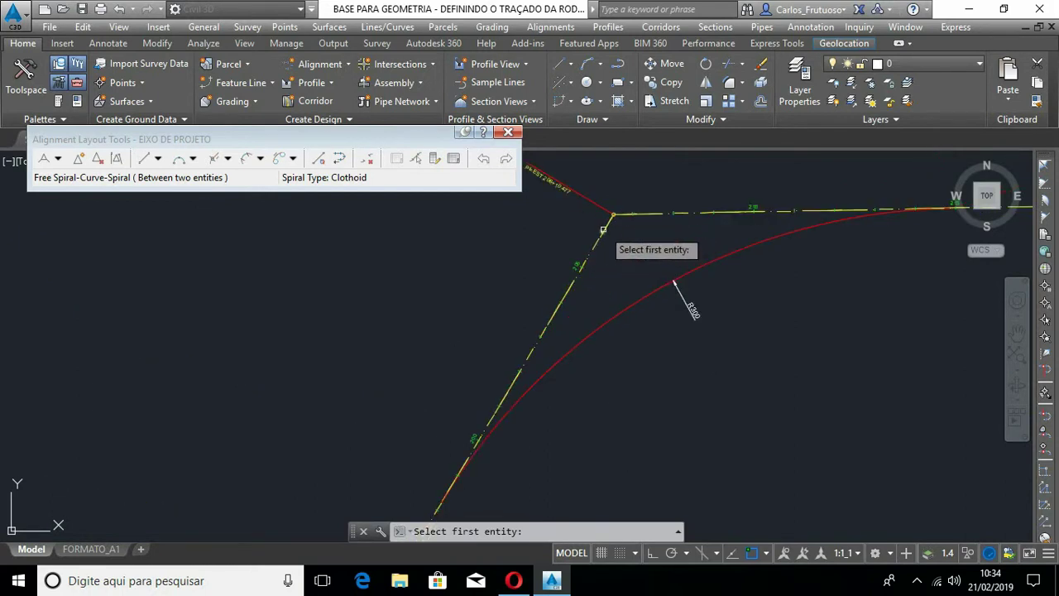
{"action": "left_click", "coordinate": [594, 247]}
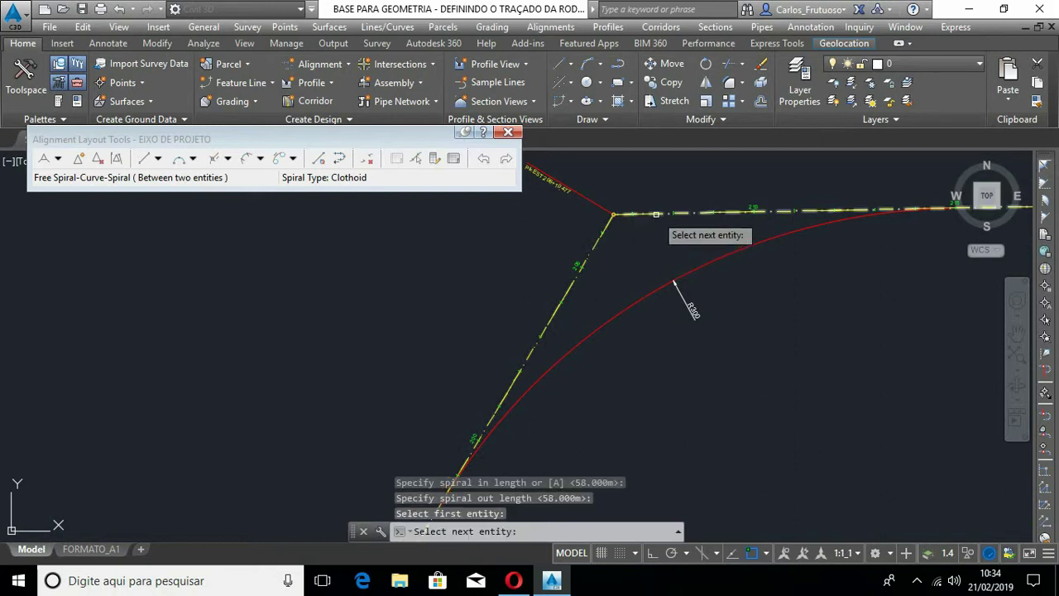
{"action": "left_click", "coordinate": [657, 214]}
{"action": "key", "text": "Return"}
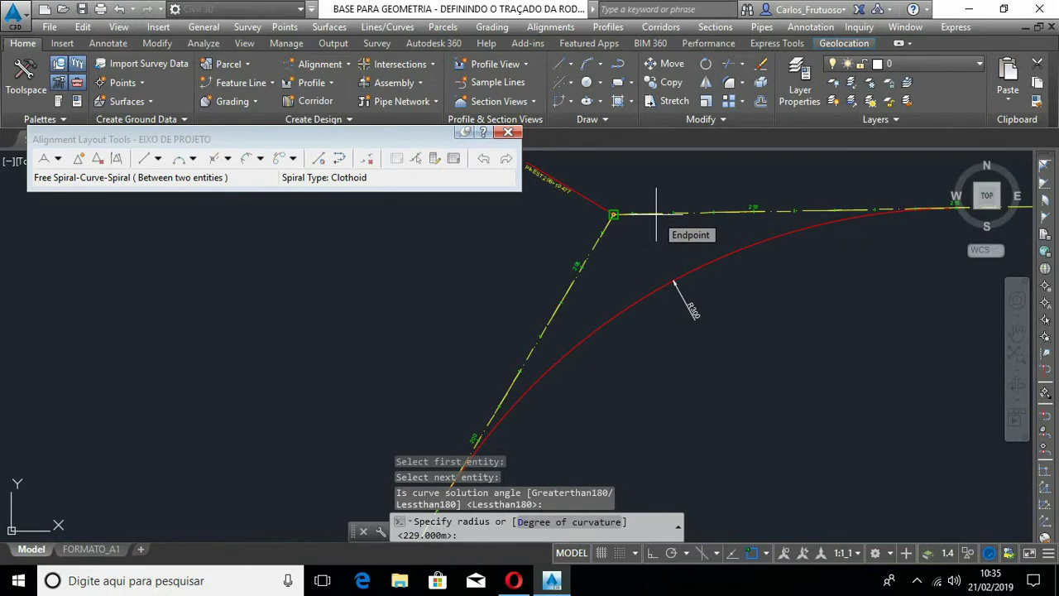
{"action": "type", "text": "300"}
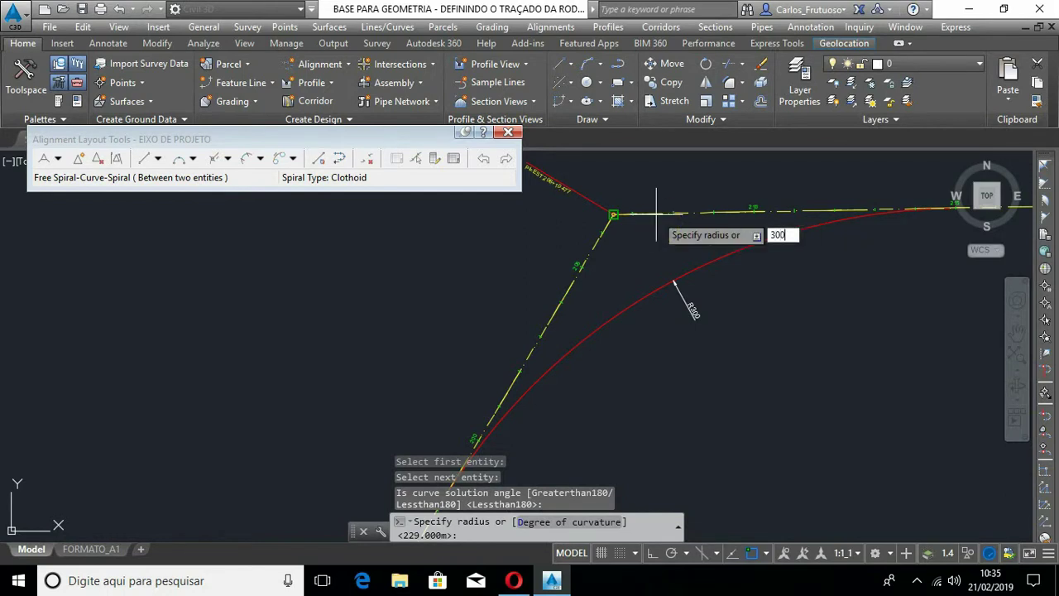
{"action": "key", "text": "Return"}
{"action": "key", "text": "Return"}
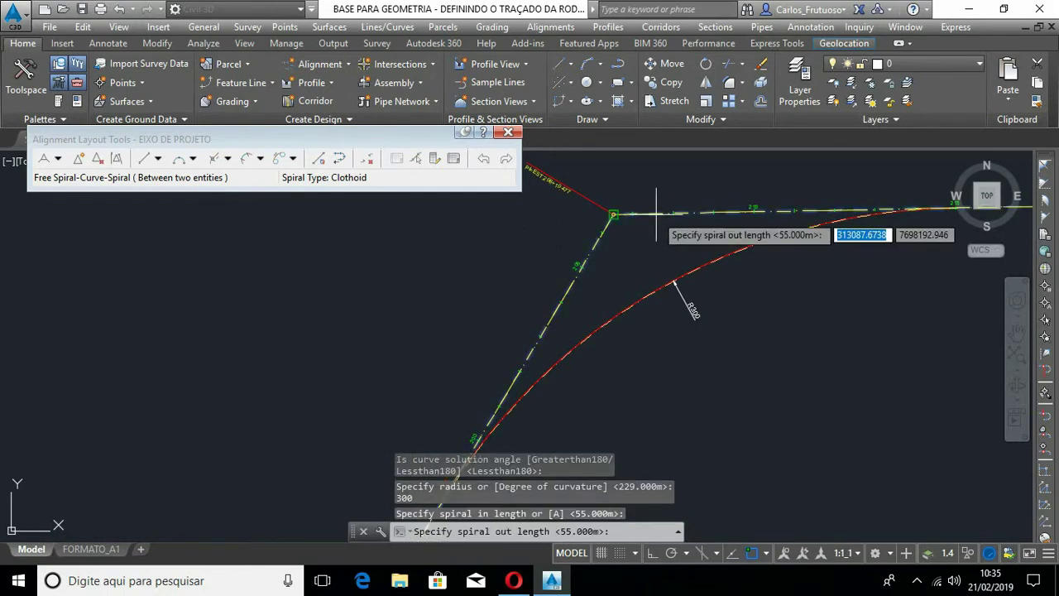
{"action": "key", "text": "Return"}
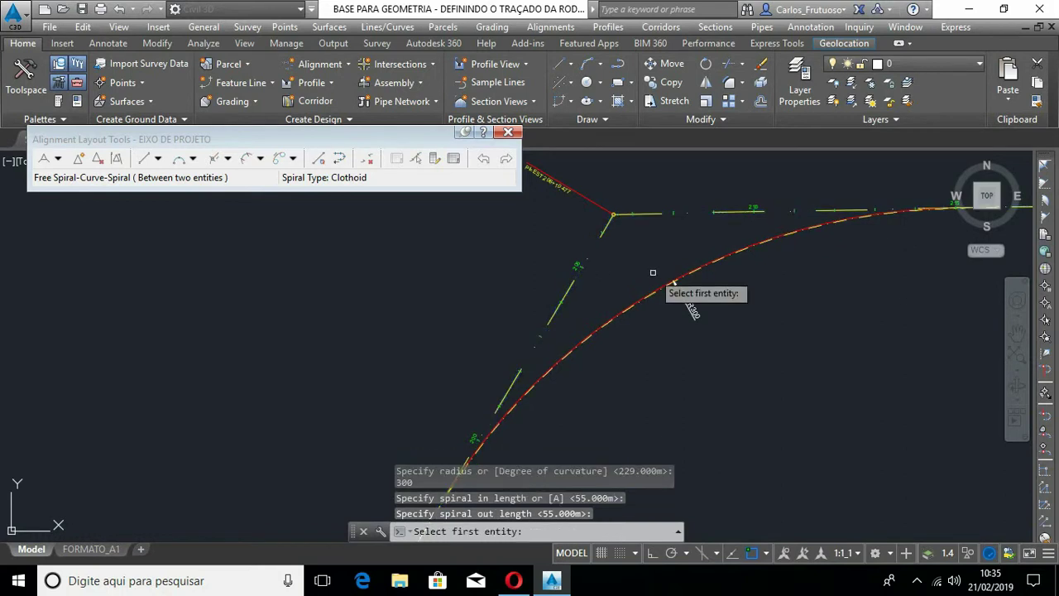
Step: Fit a spiral-curve-spiral at the eighth bend, between stations 265 and 270, less than 180°, with radius 500 m and 42 m spirals
{"action": "scroll", "coordinate": [497, 307], "scroll_direction": "down", "scroll_amount": 5}
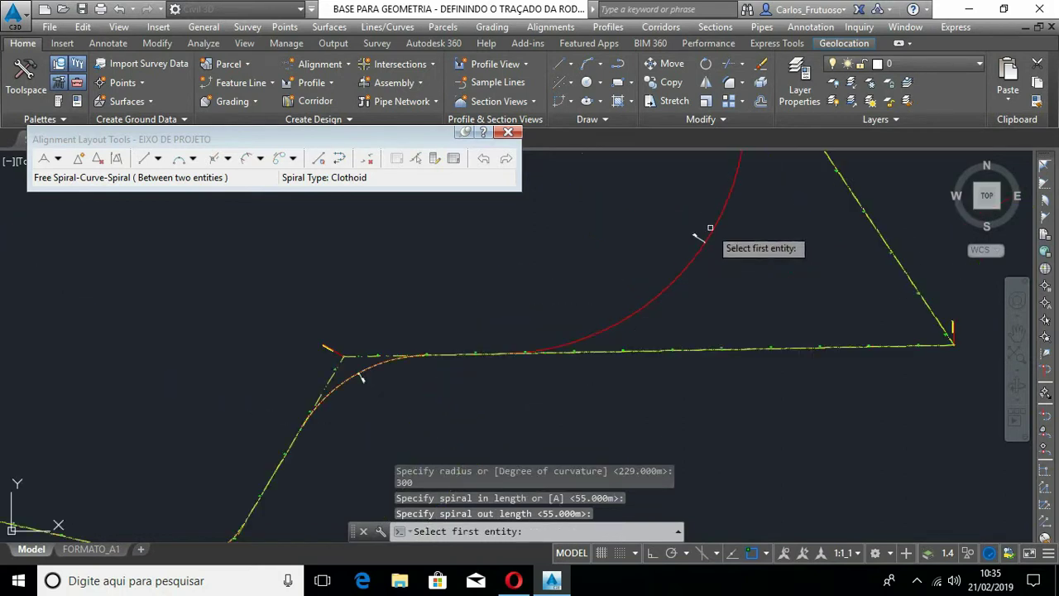
{"action": "scroll", "coordinate": [662, 246], "scroll_direction": "up", "scroll_amount": 5}
{"action": "scroll", "coordinate": [663, 251], "scroll_direction": "down", "scroll_amount": 2}
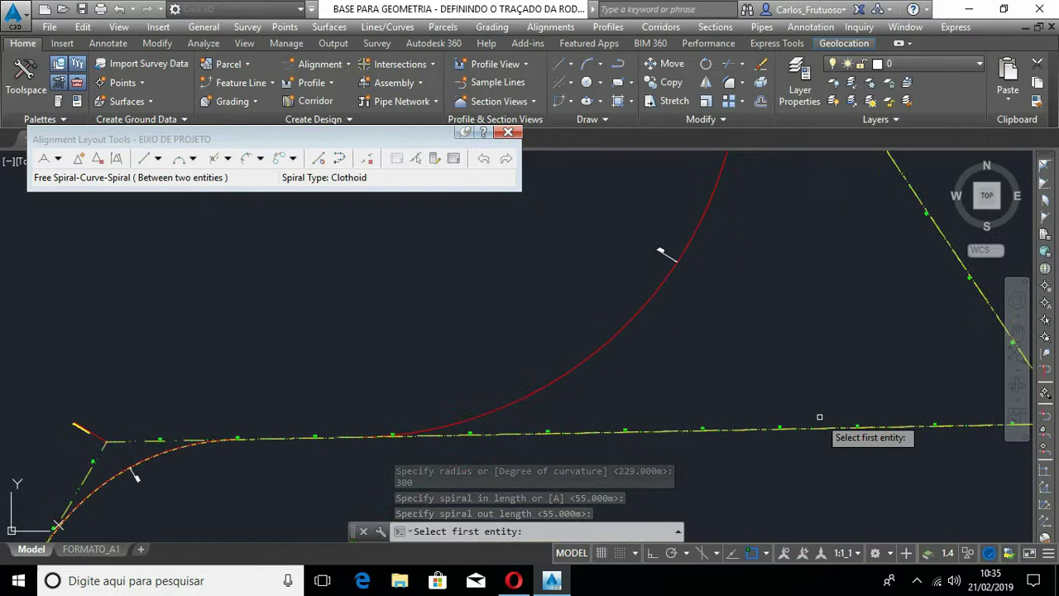
{"action": "middle_click_drag", "start_coordinate": [684, 422], "coordinate": [350, 378]}
{"action": "scroll", "coordinate": [685, 389], "scroll_direction": "up", "scroll_amount": 1}
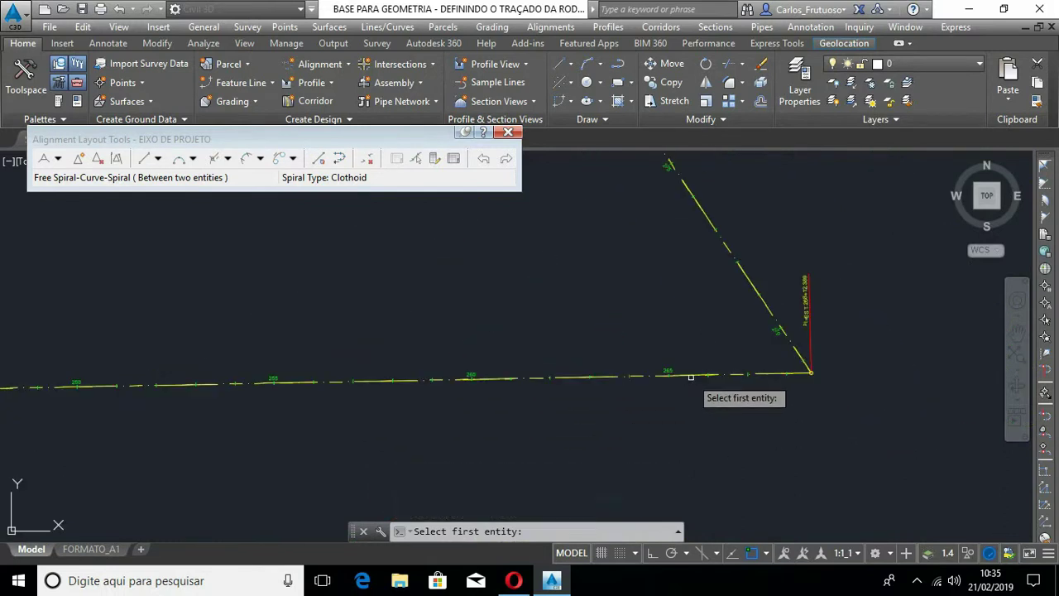
{"action": "left_click", "coordinate": [691, 379]}
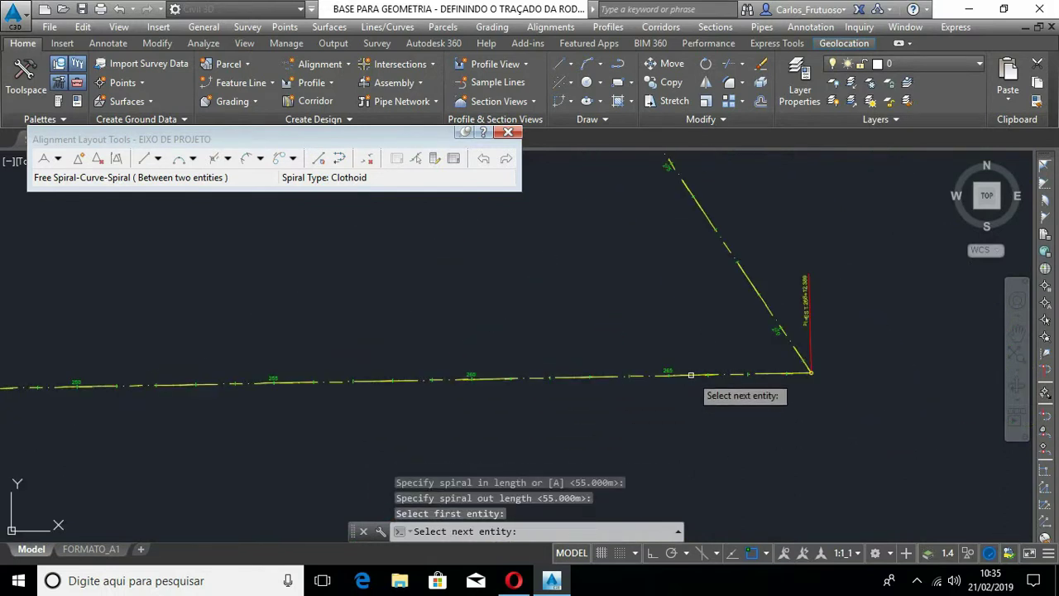
{"action": "left_click", "coordinate": [754, 286]}
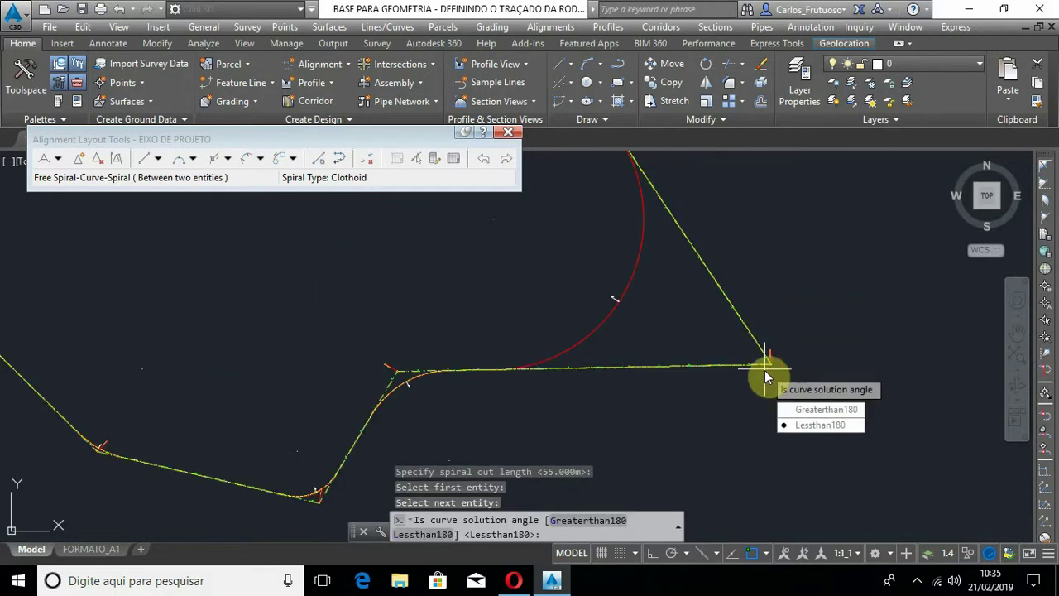
{"action": "key", "text": "Return"}
{"action": "type", "text": "500"}
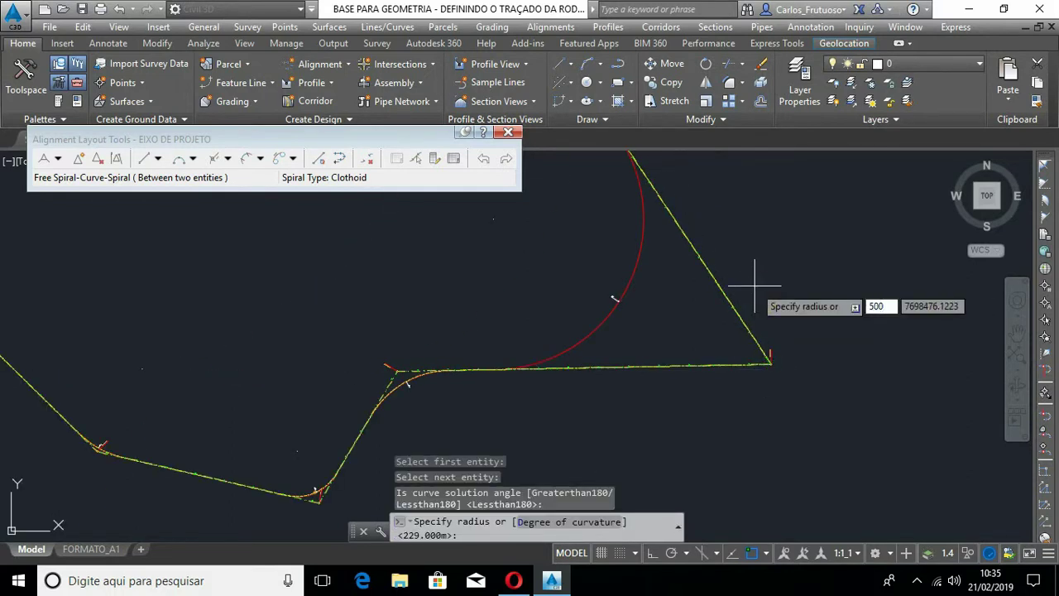
{"action": "key", "text": "Return"}
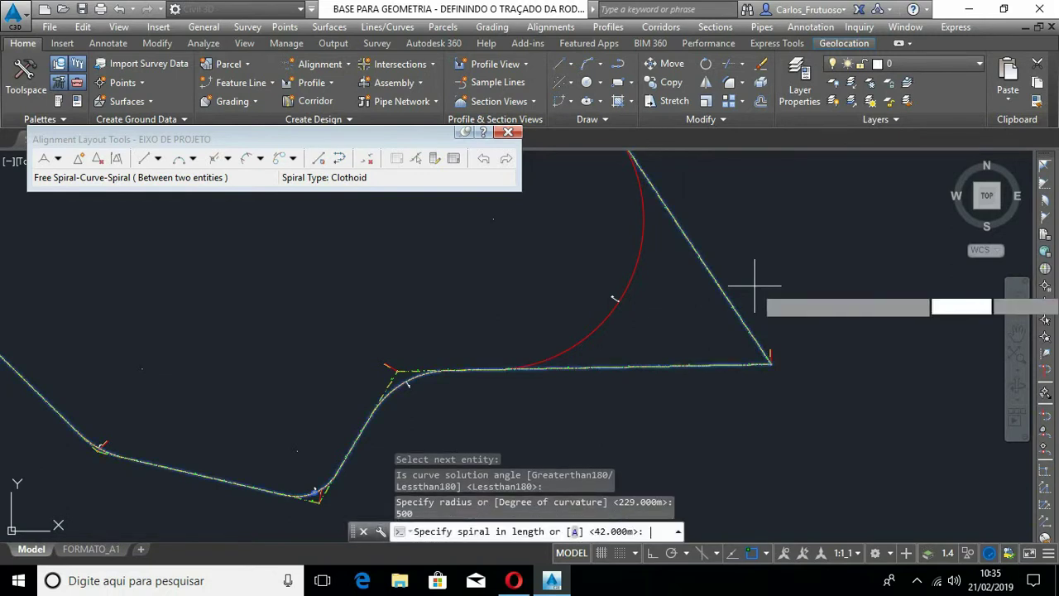
{"action": "key", "text": "Return"}
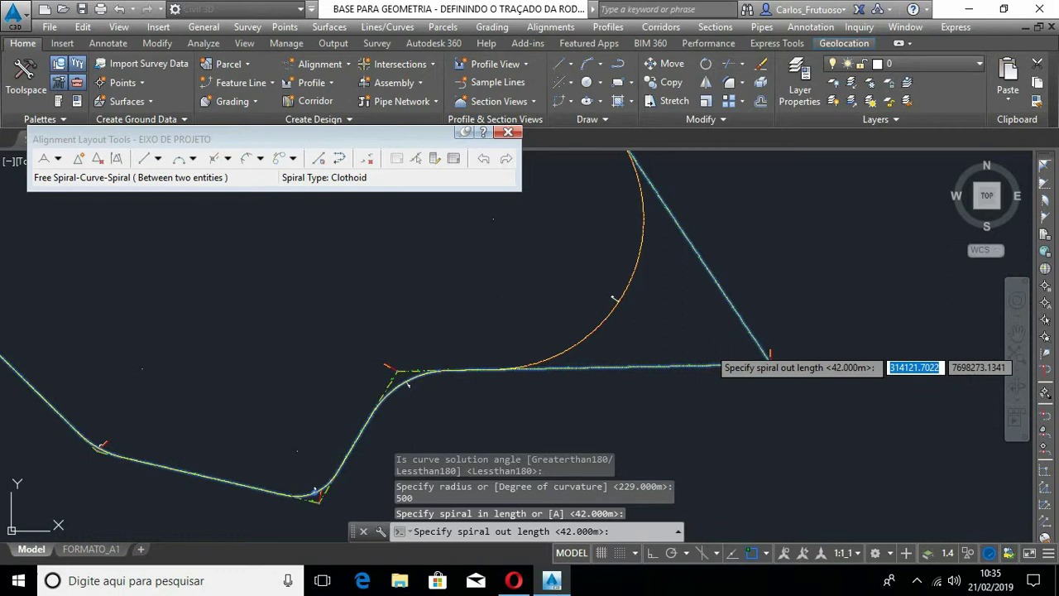
{"action": "key", "text": "Return"}
Step: Fit a spiral-curve-spiral at the ninth bend, the next one after the 500 m curve, less than 180°, with radius 250 m and 58 m spirals
{"action": "scroll", "coordinate": [687, 389], "scroll_direction": "down", "scroll_amount": 3}
{"action": "scroll", "coordinate": [654, 335], "scroll_direction": "up", "scroll_amount": 3}
{"action": "scroll", "coordinate": [654, 335], "scroll_direction": "up", "scroll_amount": 6}
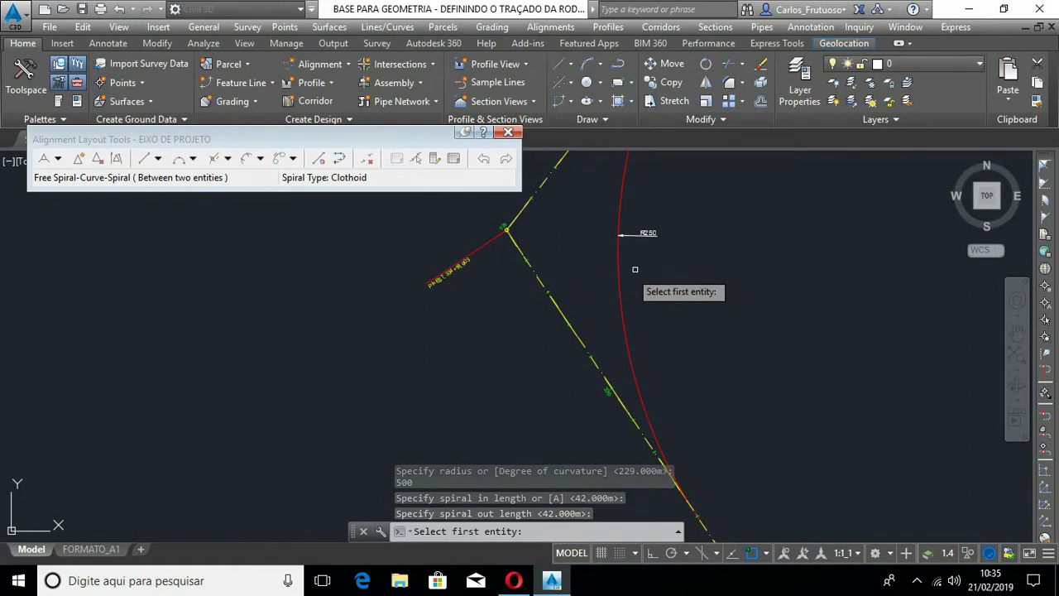
{"action": "left_click", "coordinate": [554, 302]}
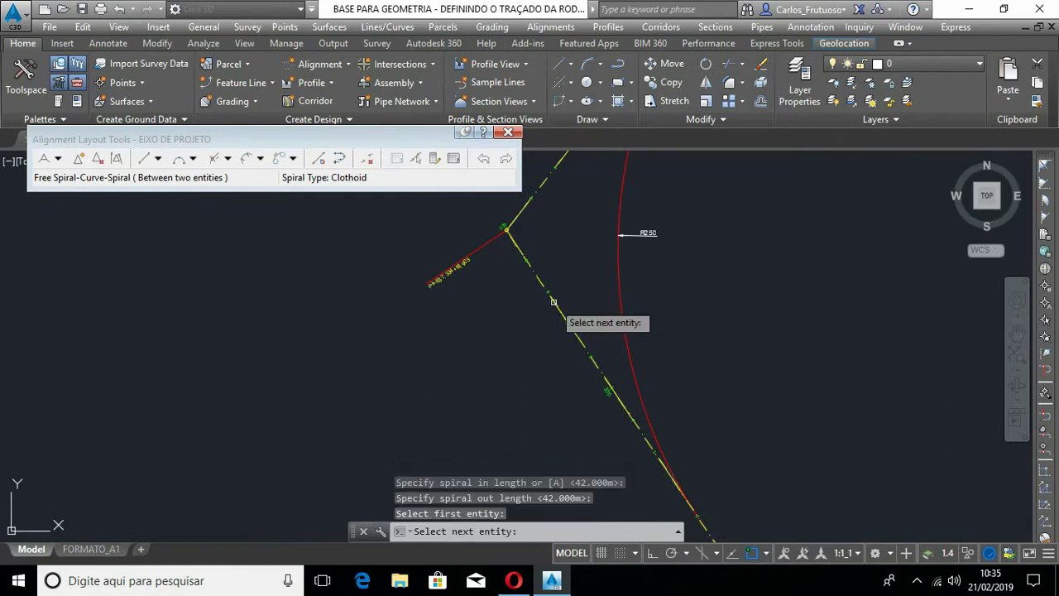
{"action": "left_click", "coordinate": [526, 207]}
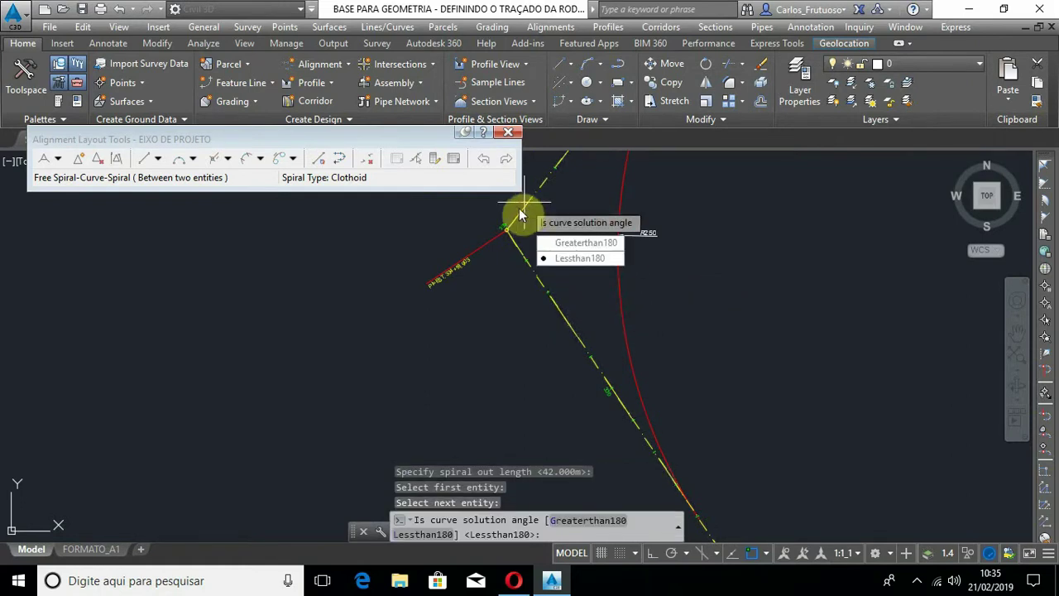
{"action": "key", "text": "Return"}
{"action": "type", "text": "25"}
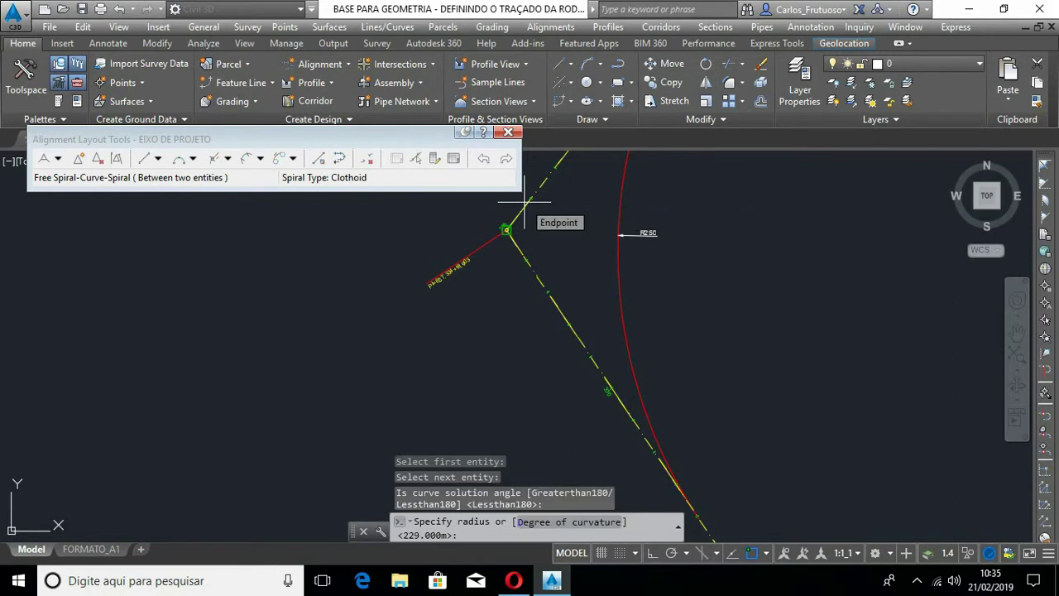
{"action": "type", "text": "0"}
{"action": "key", "text": "Return"}
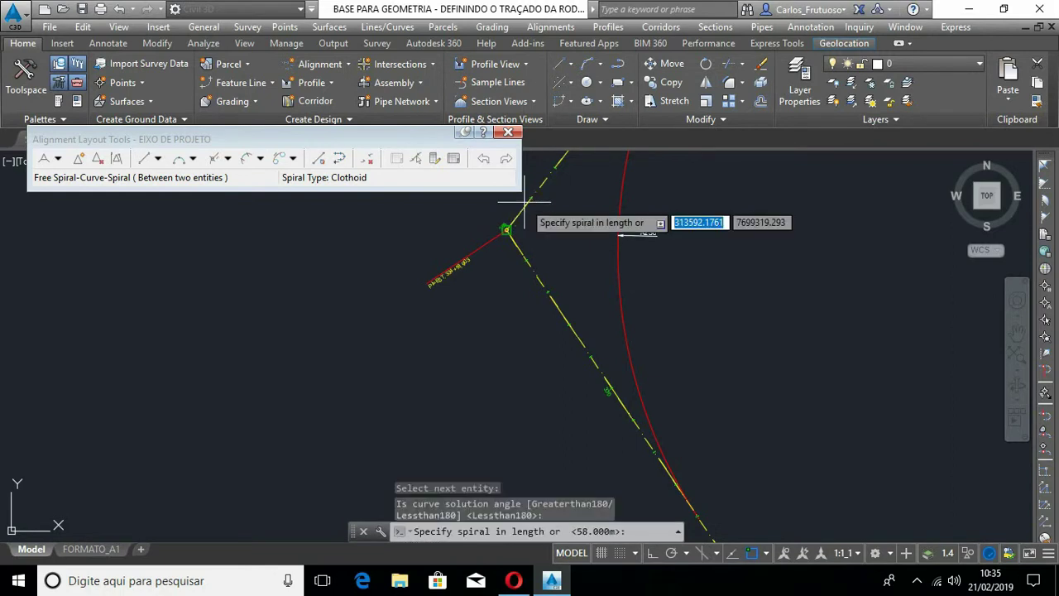
{"action": "key", "text": "Return"}
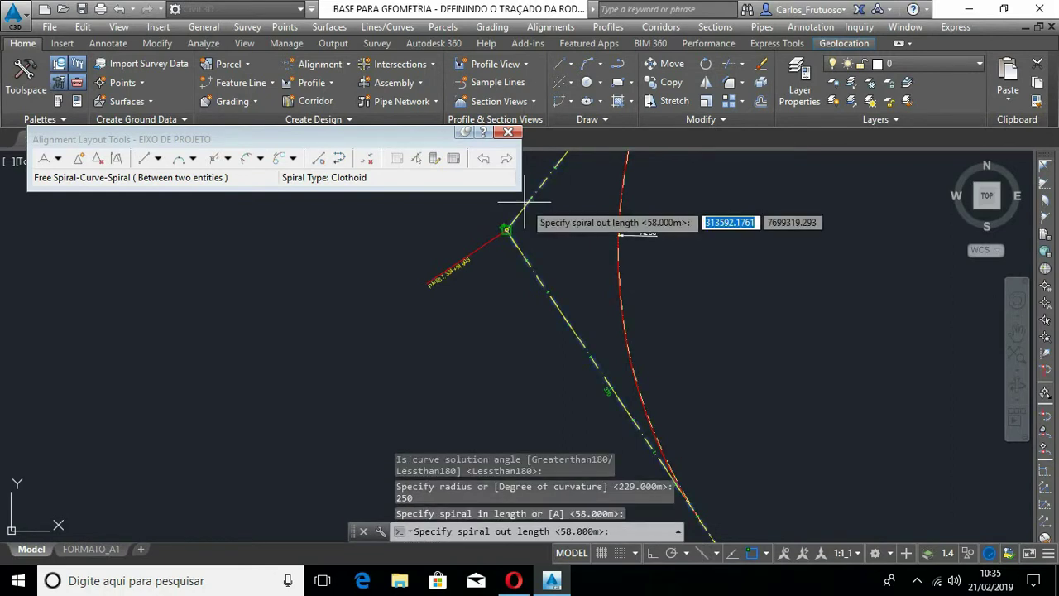
{"action": "key", "text": "Return"}
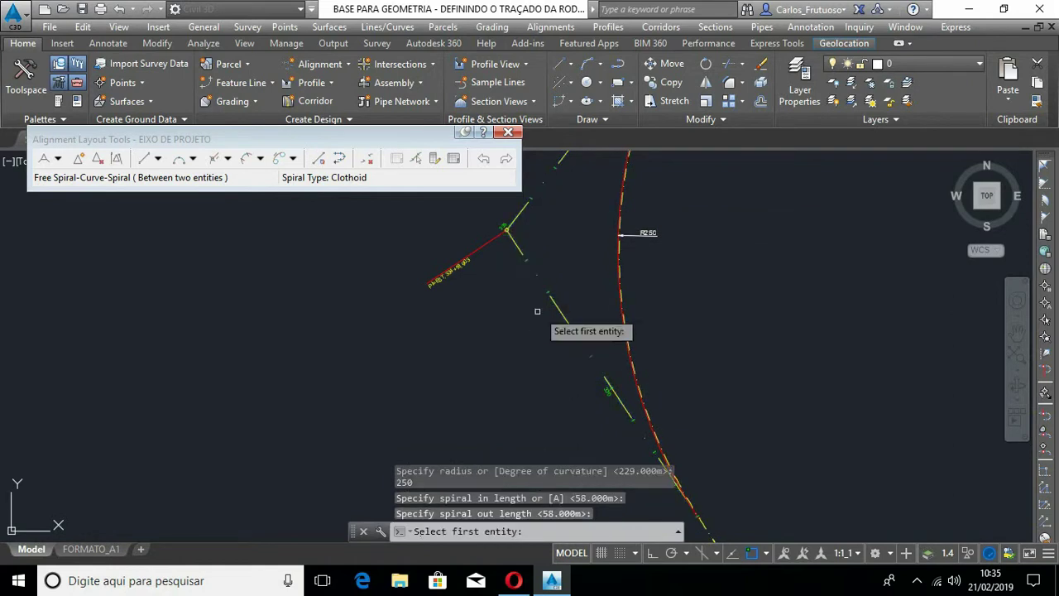
Step: Fit a spiral-curve-spiral at the tenth bend, near station 360, less than 180°, with radius 250 m and 58 m spirals in and out
{"action": "scroll", "coordinate": [504, 374], "scroll_direction": "down", "scroll_amount": 4}
{"action": "scroll", "coordinate": [598, 232], "scroll_direction": "up", "scroll_amount": 2}
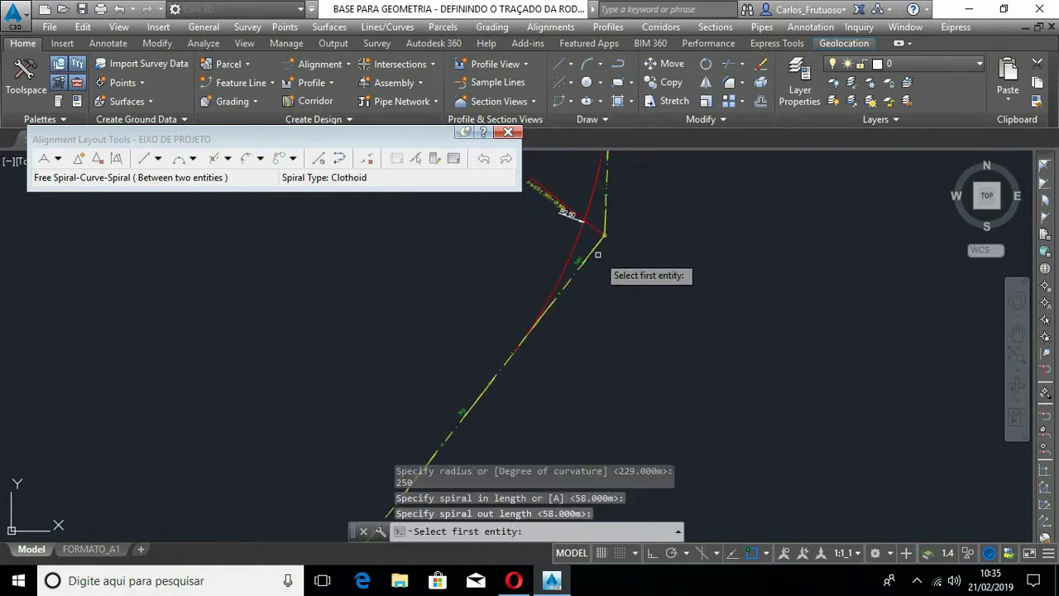
{"action": "left_click", "coordinate": [604, 218]}
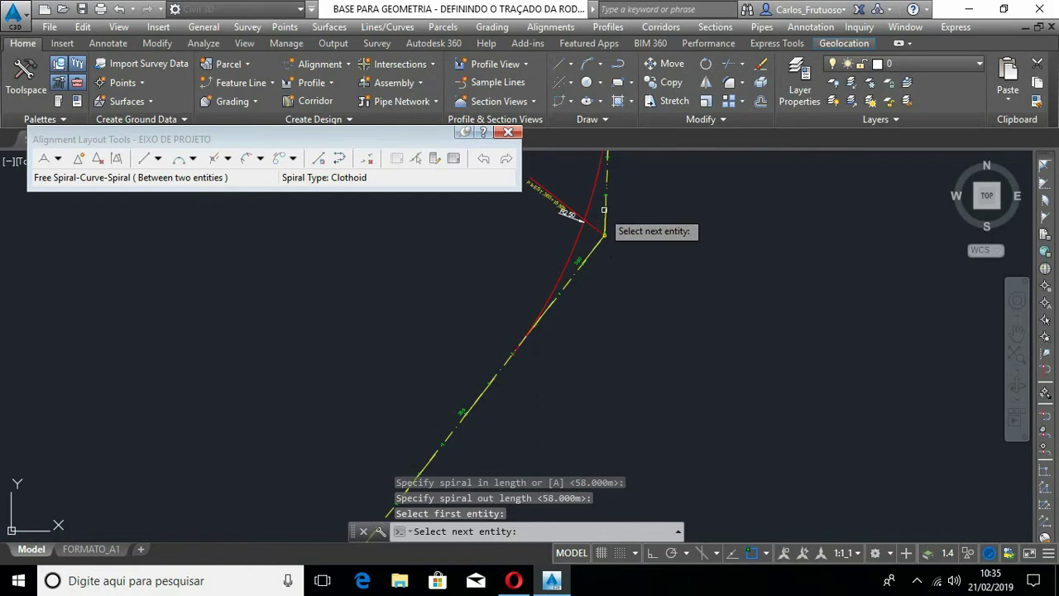
{"action": "left_click", "coordinate": [606, 219]}
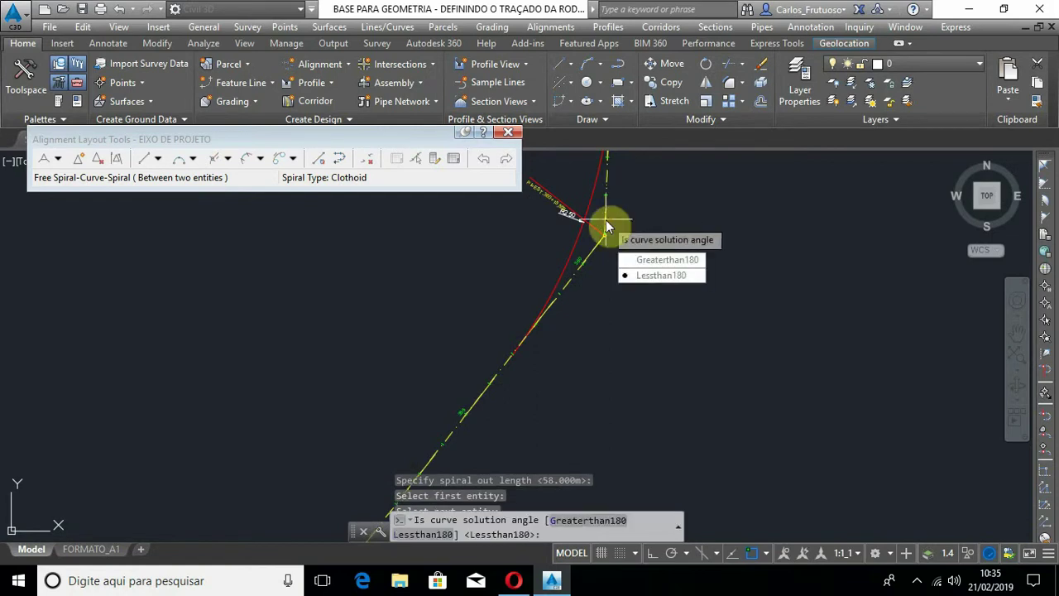
{"action": "scroll", "coordinate": [580, 216], "scroll_direction": "up", "scroll_amount": 1}
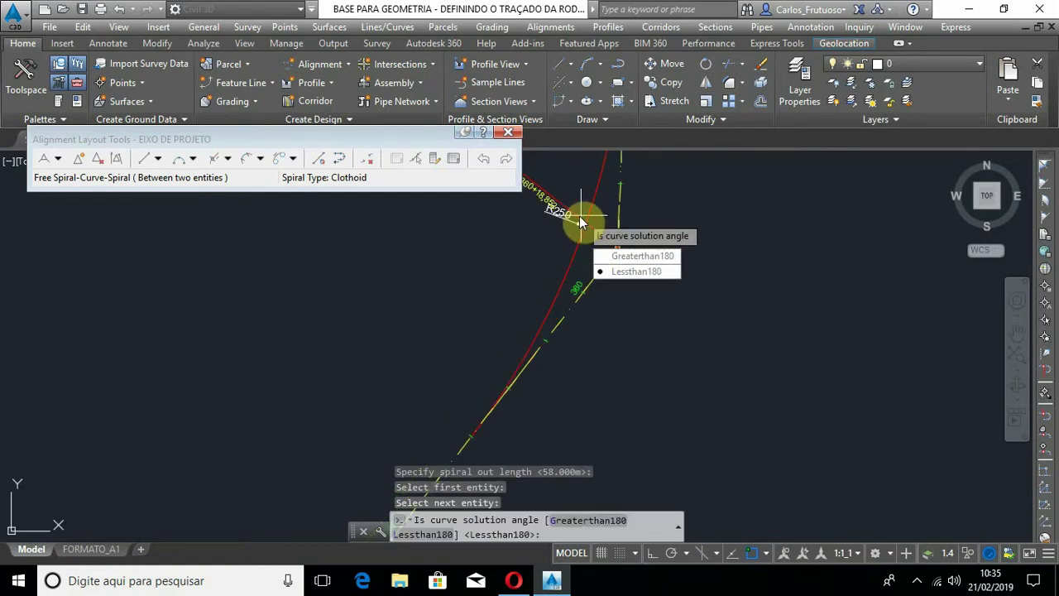
{"action": "key", "text": "Return"}
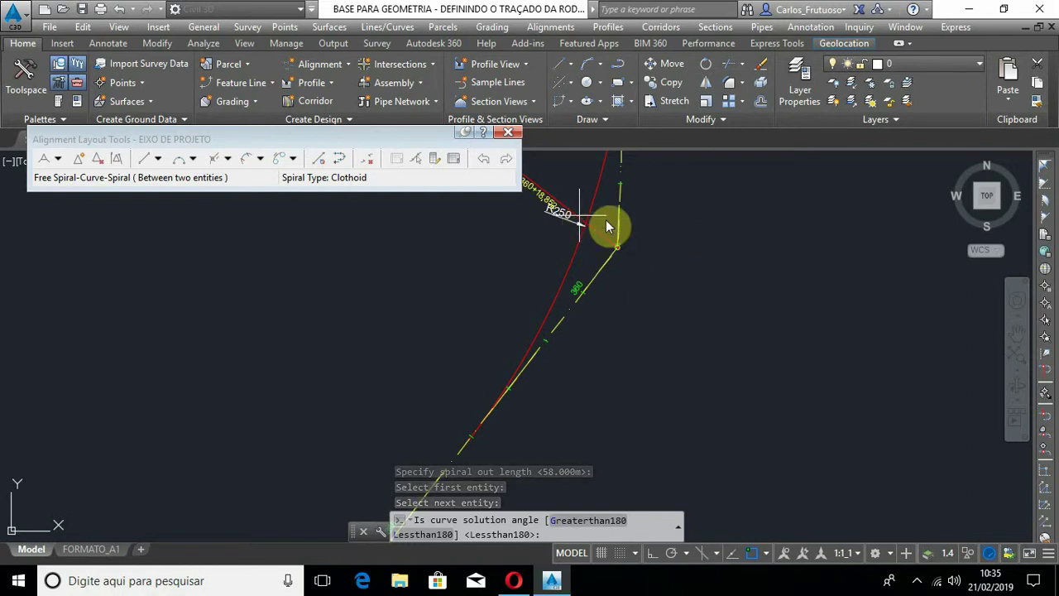
{"action": "type", "text": "250"}
{"action": "key", "text": "Return"}
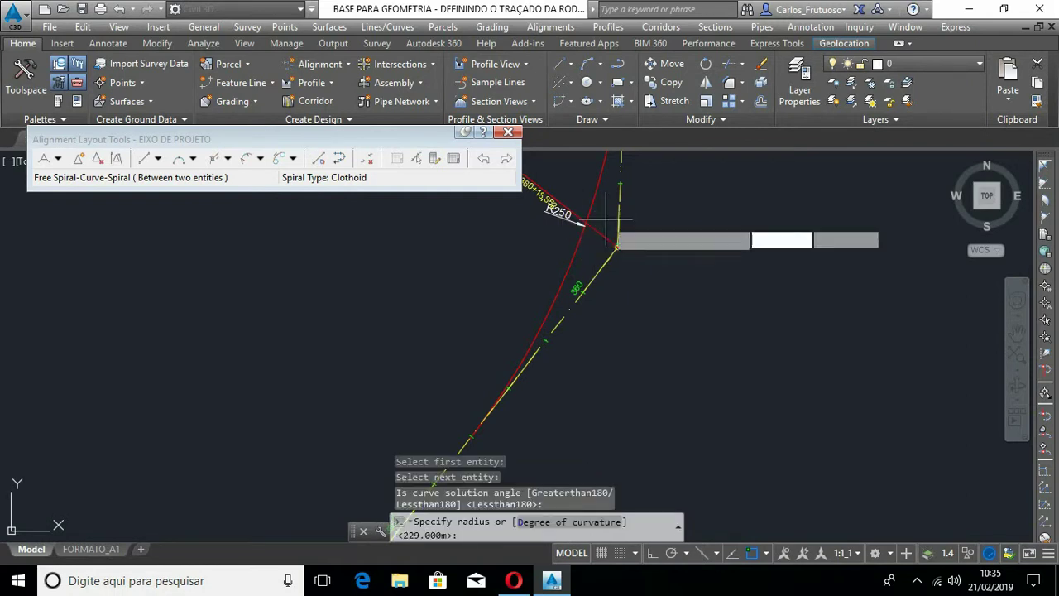
{"action": "key", "text": "Return"}
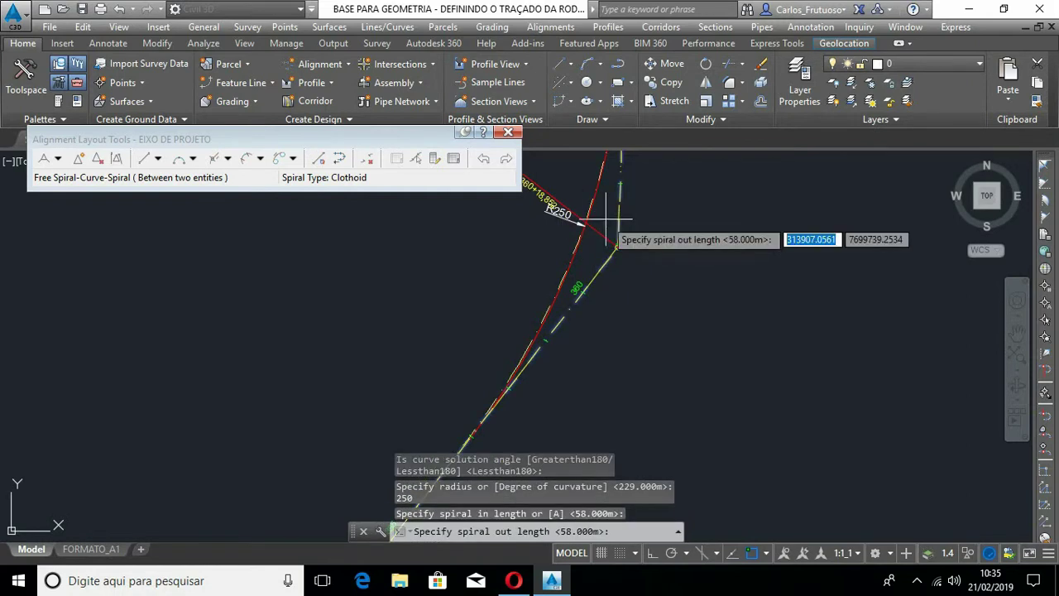
{"action": "key", "text": "Return"}
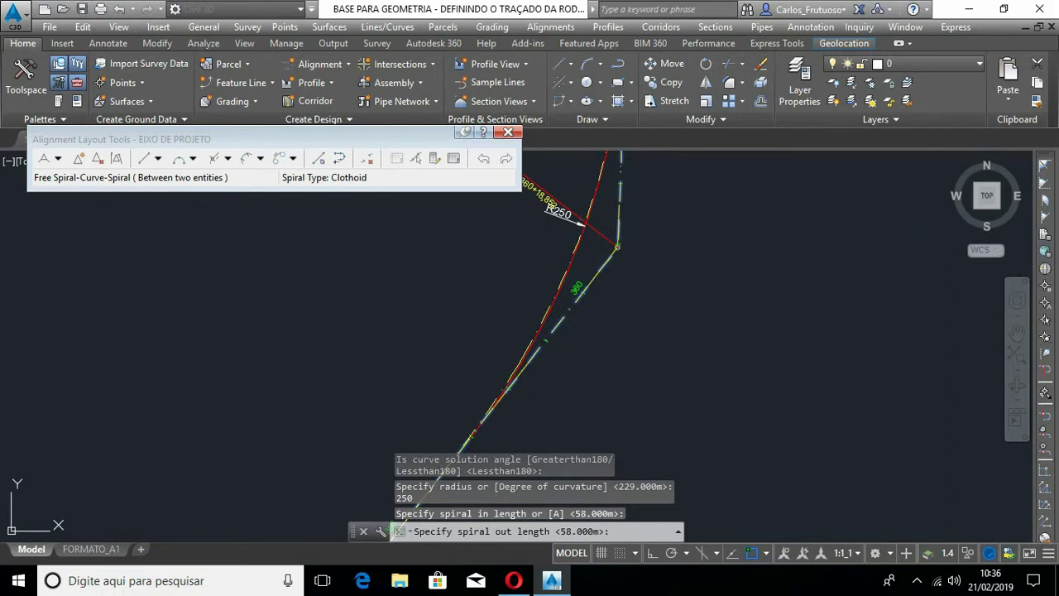
Step: Fit a spiral-curve-spiral at the last bend, near station 383, less than 180°, with radius 300 m and 55 m spirals, and end the command
{"action": "scroll", "coordinate": [669, 408], "scroll_direction": "down", "scroll_amount": 3}
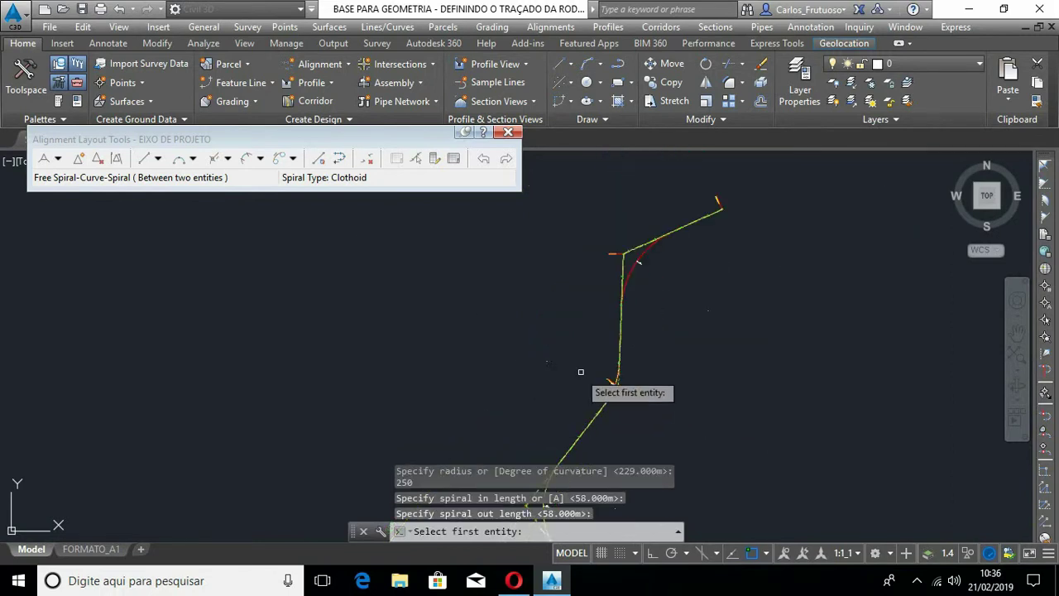
{"action": "scroll", "coordinate": [632, 260], "scroll_direction": "up", "scroll_amount": 5}
{"action": "scroll", "coordinate": [687, 282], "scroll_direction": "down", "scroll_amount": 2}
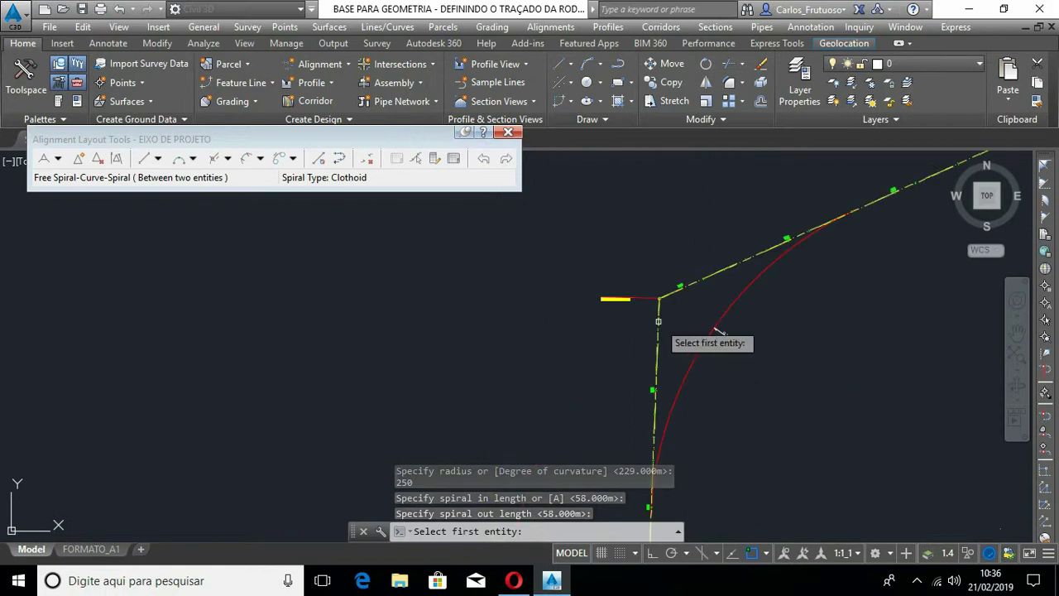
{"action": "left_click", "coordinate": [660, 302]}
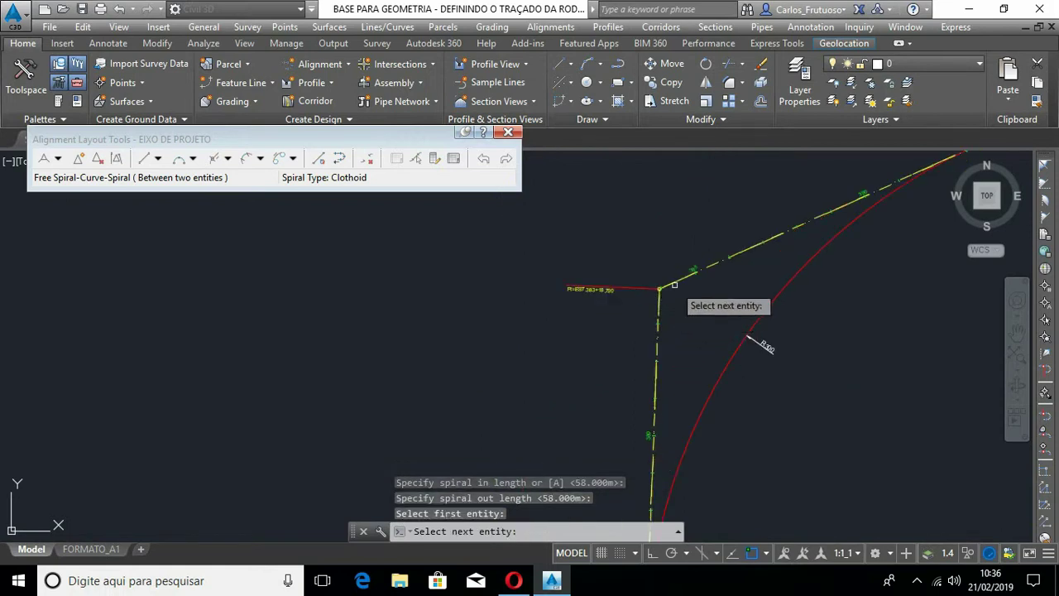
{"action": "left_click", "coordinate": [674, 283]}
{"action": "key", "text": "Return"}
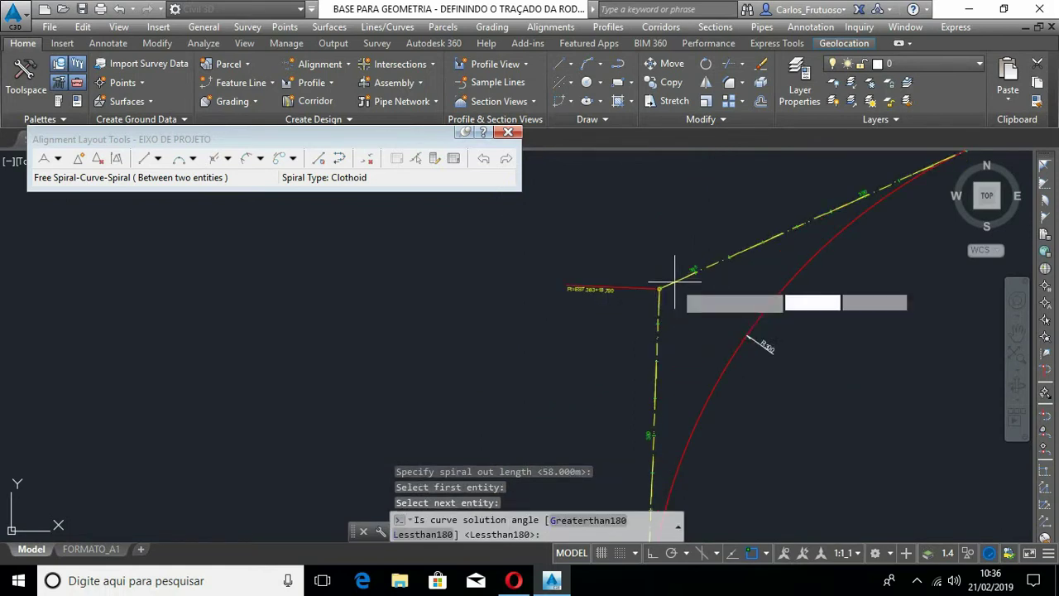
{"action": "type", "text": "300"}
{"action": "key", "text": "Return"}
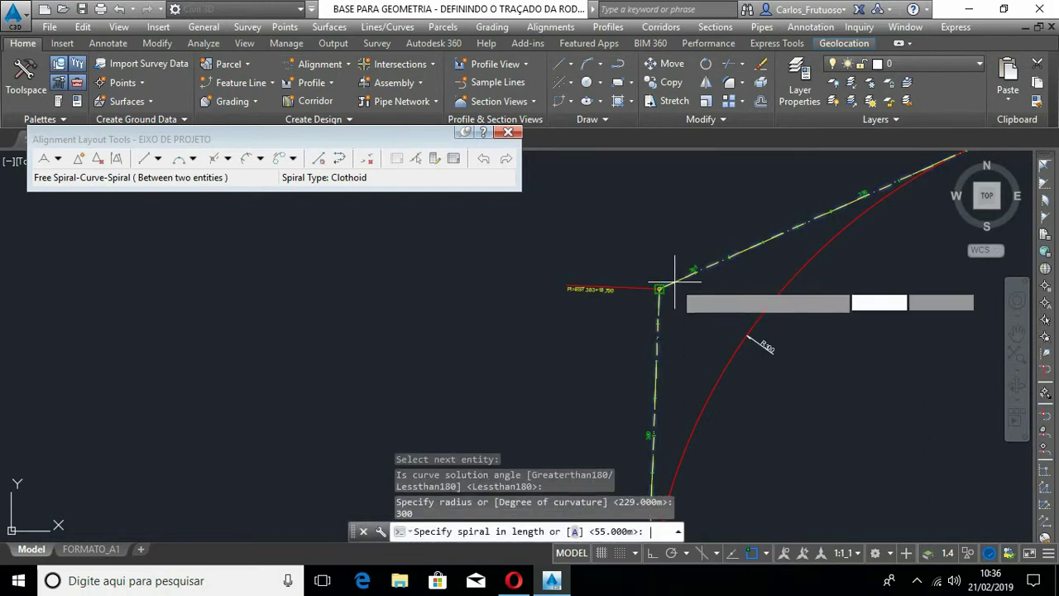
{"action": "key", "text": "Return"}
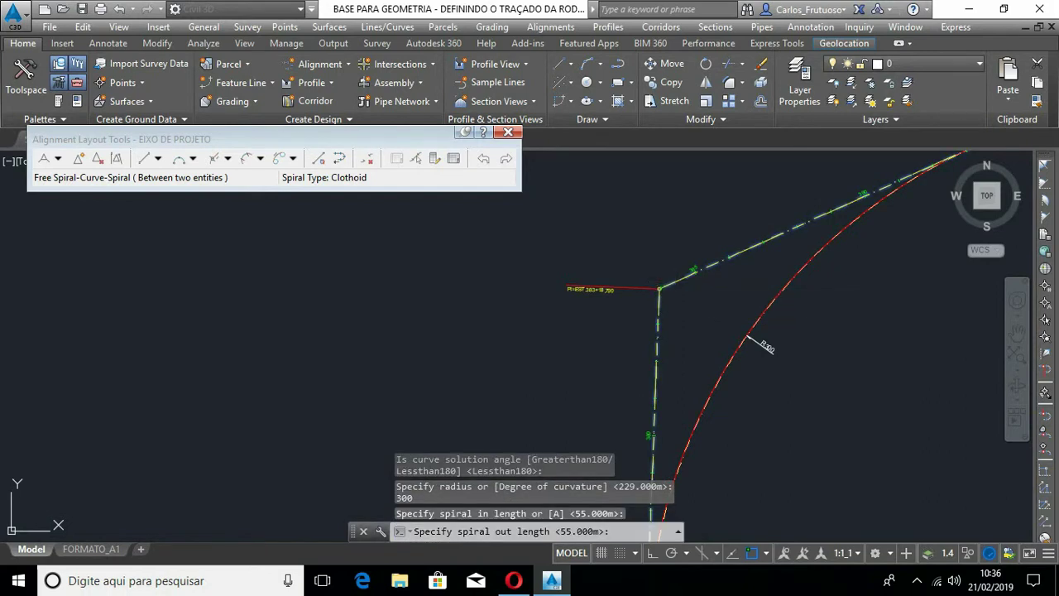
{"action": "key", "text": "Return"}
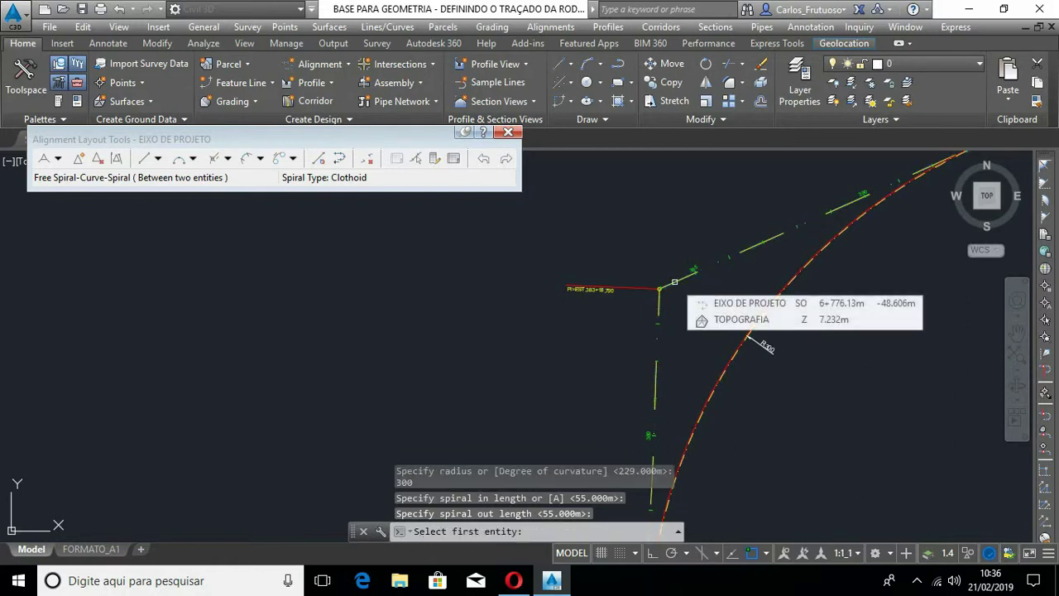
{"action": "scroll", "coordinate": [605, 313], "scroll_direction": "down", "scroll_amount": 3}
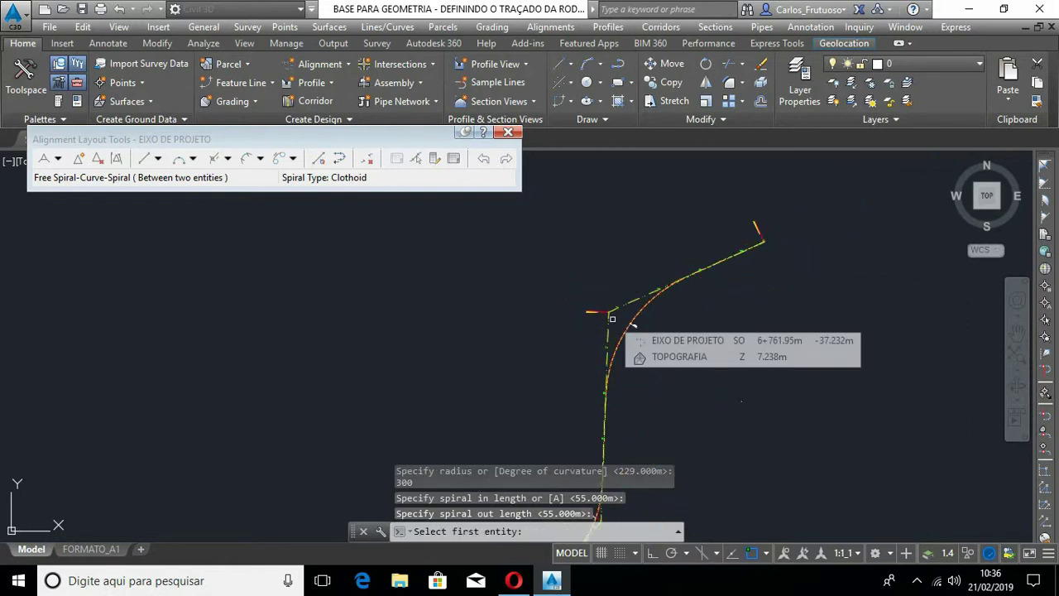
{"action": "scroll", "coordinate": [613, 318], "scroll_direction": "up", "scroll_amount": 4}
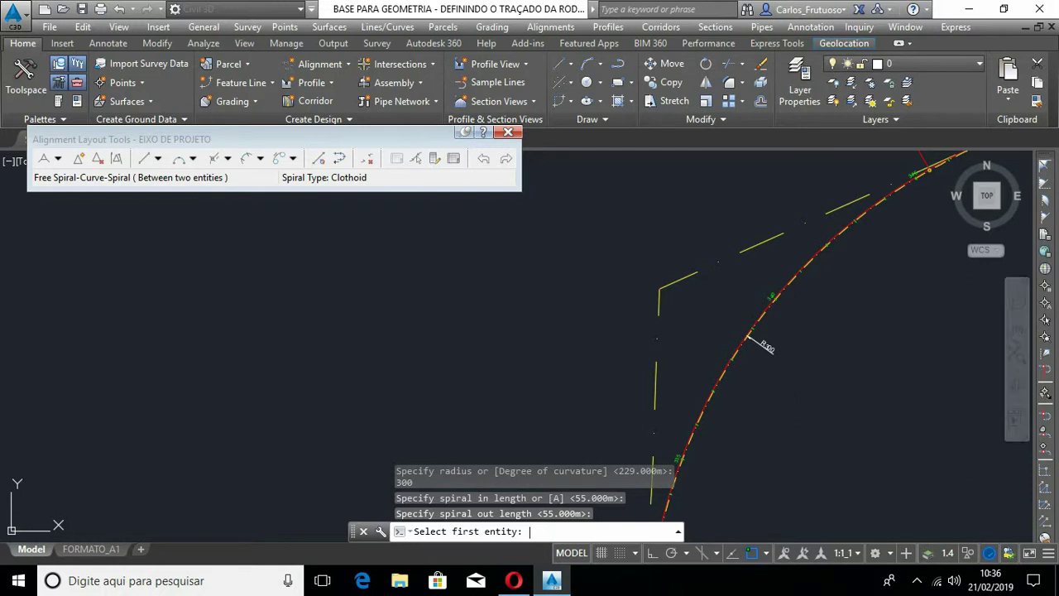
{"action": "key", "text": "Escape"}
Step: Examine the last curve's spiral transitions and the TS and SC station labels where the curve begins
{"action": "scroll", "coordinate": [596, 281], "scroll_direction": "down", "scroll_amount": 2}
{"action": "scroll", "coordinate": [756, 208], "scroll_direction": "up", "scroll_amount": 3}
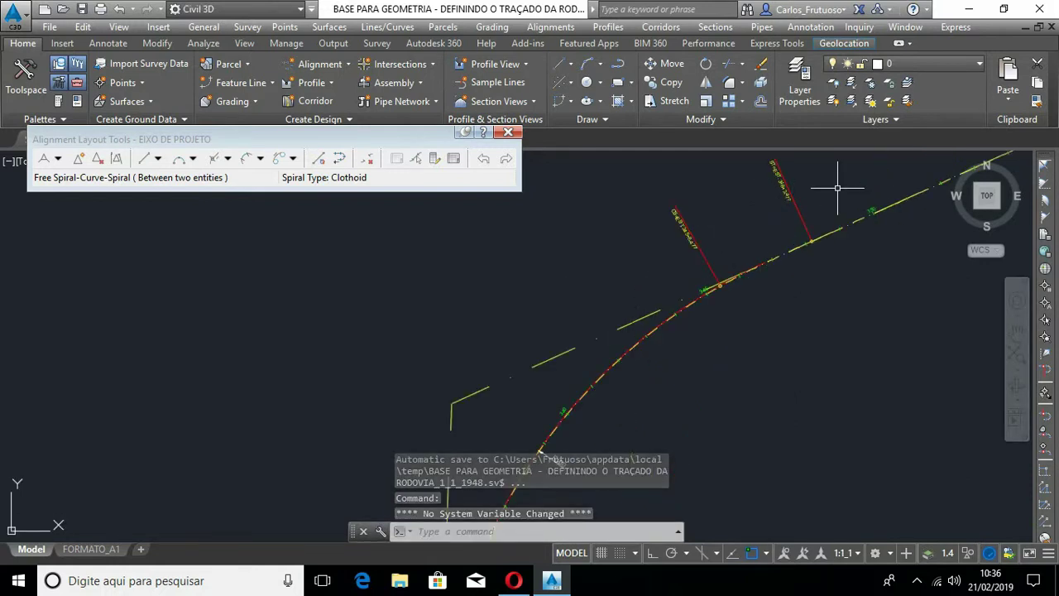
{"action": "scroll", "coordinate": [675, 282], "scroll_direction": "down", "scroll_amount": 1}
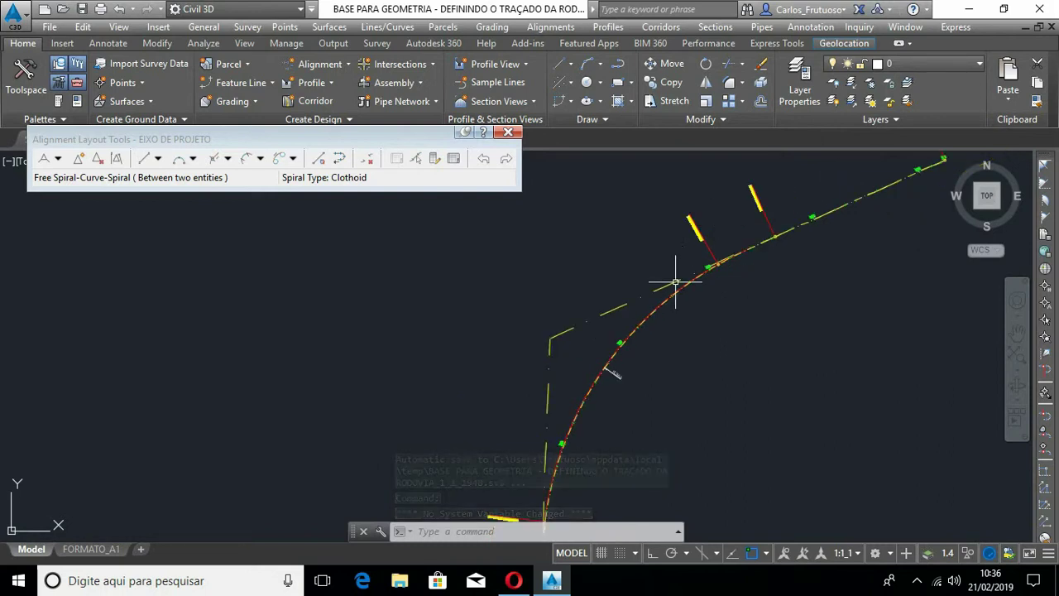
{"action": "mouse_move", "coordinate": [566, 441]}
{"action": "middle_mouse_down"}
{"action": "mouse_move", "coordinate": [544, 288]}
{"action": "mouse_move", "coordinate": [549, 296]}
{"action": "middle_mouse_up"}
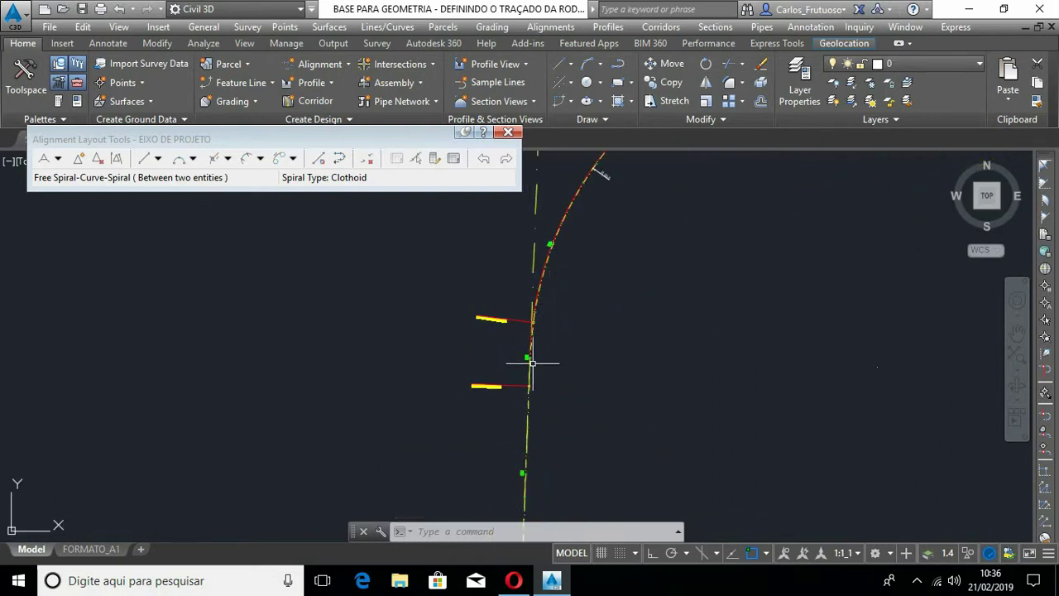
{"action": "scroll", "coordinate": [629, 306], "scroll_direction": "down", "scroll_amount": 2}
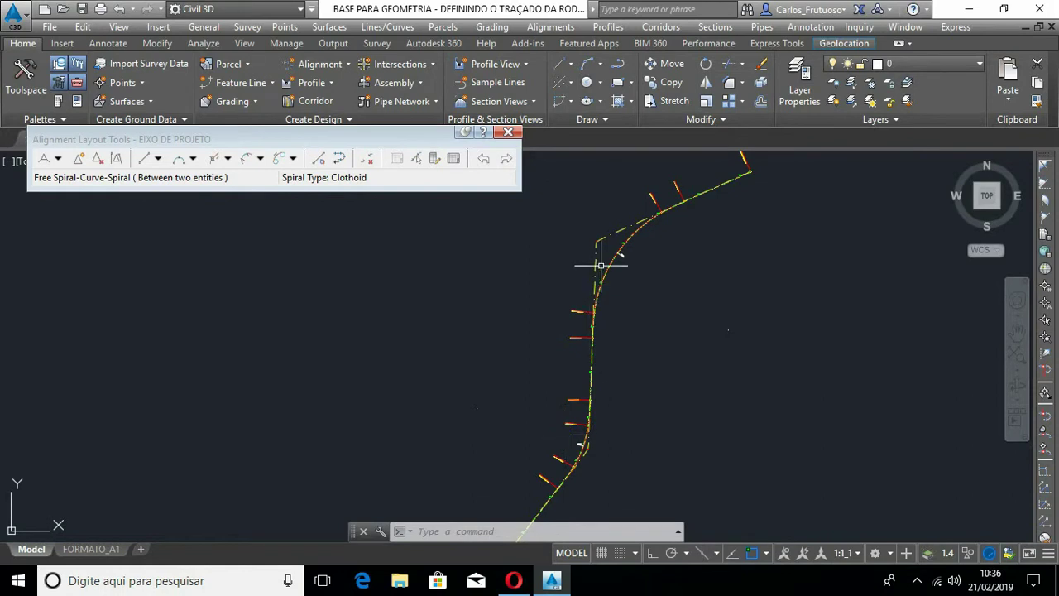
{"action": "scroll", "coordinate": [593, 310], "scroll_direction": "up", "scroll_amount": 3}
{"action": "scroll", "coordinate": [578, 381], "scroll_direction": "up", "scroll_amount": 2}
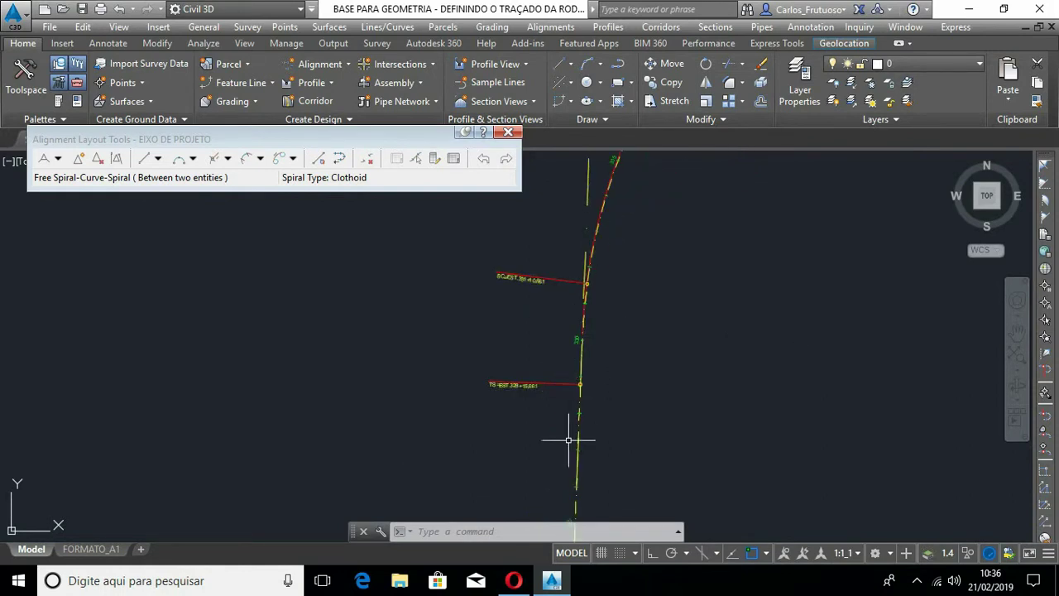
{"action": "middle_click_drag", "start_coordinate": [570, 467], "coordinate": [591, 371]}
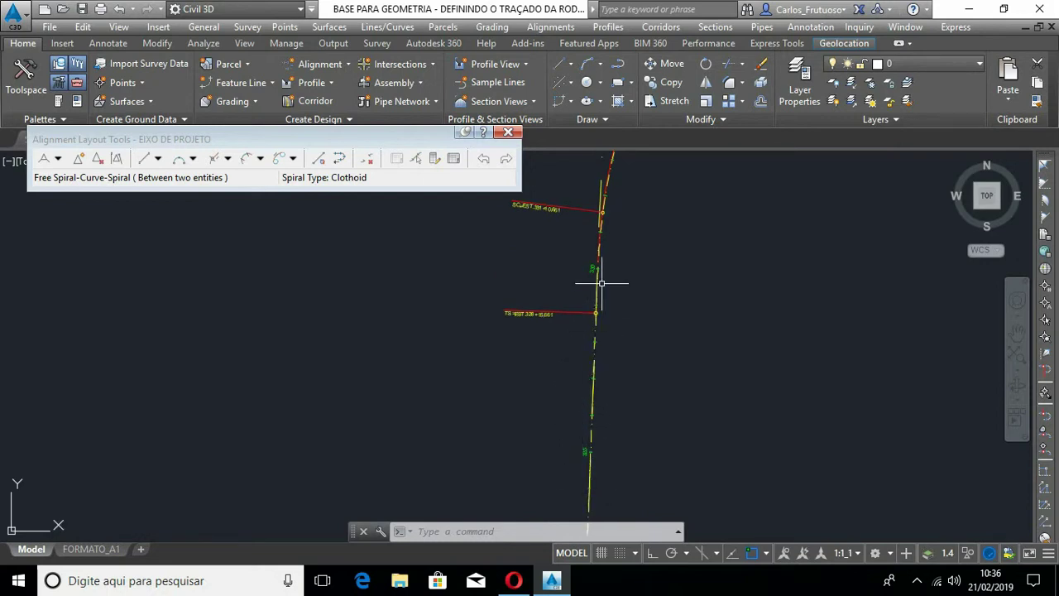
{"action": "mouse_move", "coordinate": [623, 239]}
{"action": "middle_mouse_down"}
{"action": "mouse_move", "coordinate": [646, 328]}
{"action": "mouse_move", "coordinate": [643, 383]}
{"action": "middle_mouse_up"}
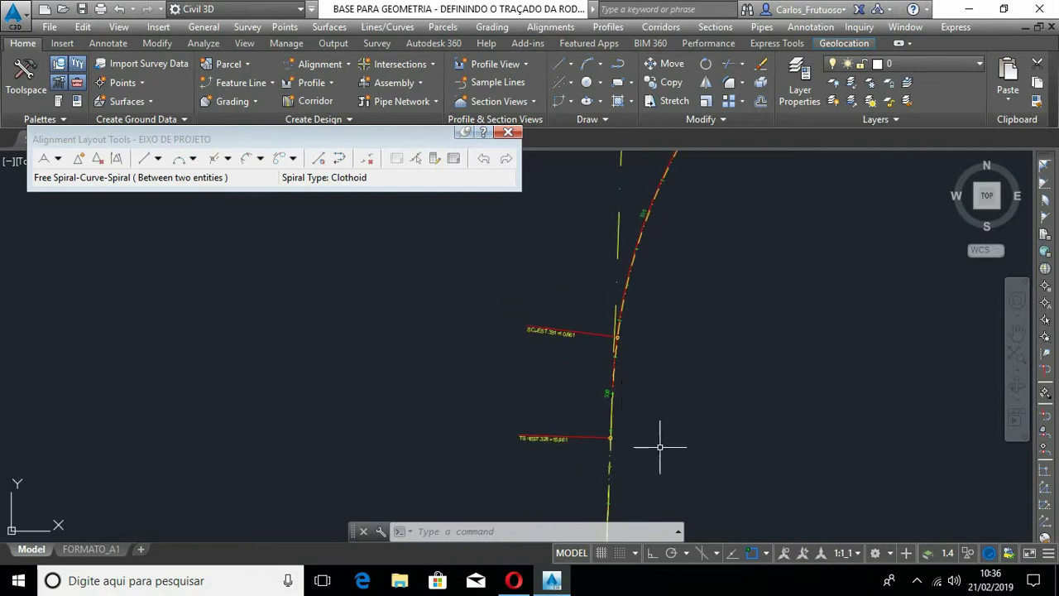
{"action": "scroll", "coordinate": [658, 437], "scroll_direction": "down", "scroll_amount": 2}
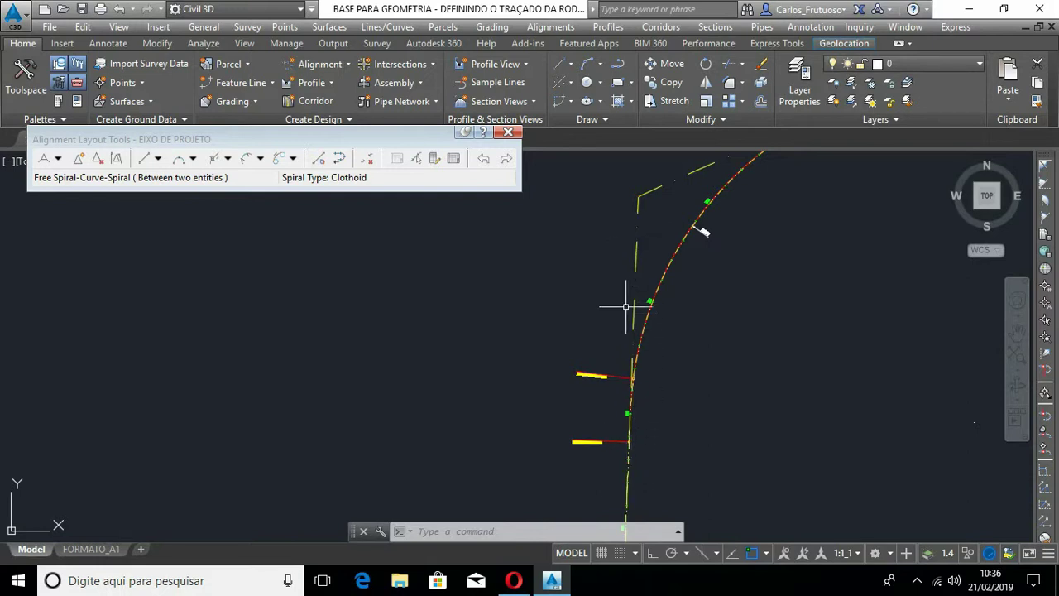
{"action": "scroll", "coordinate": [614, 448], "scroll_direction": "up", "scroll_amount": 2}
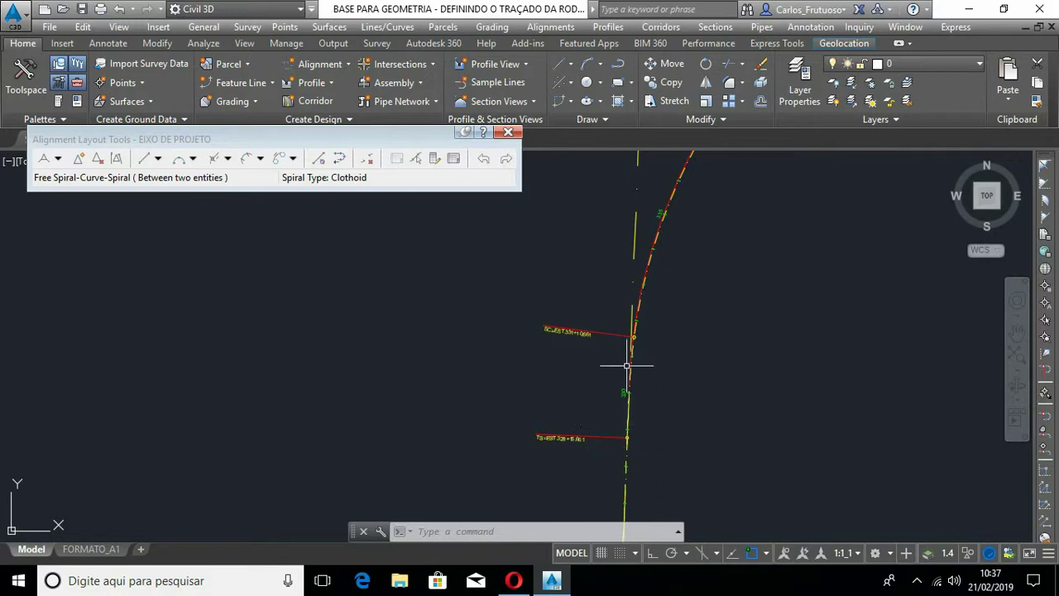
{"action": "scroll", "coordinate": [629, 478], "scroll_direction": "up", "scroll_amount": 2}
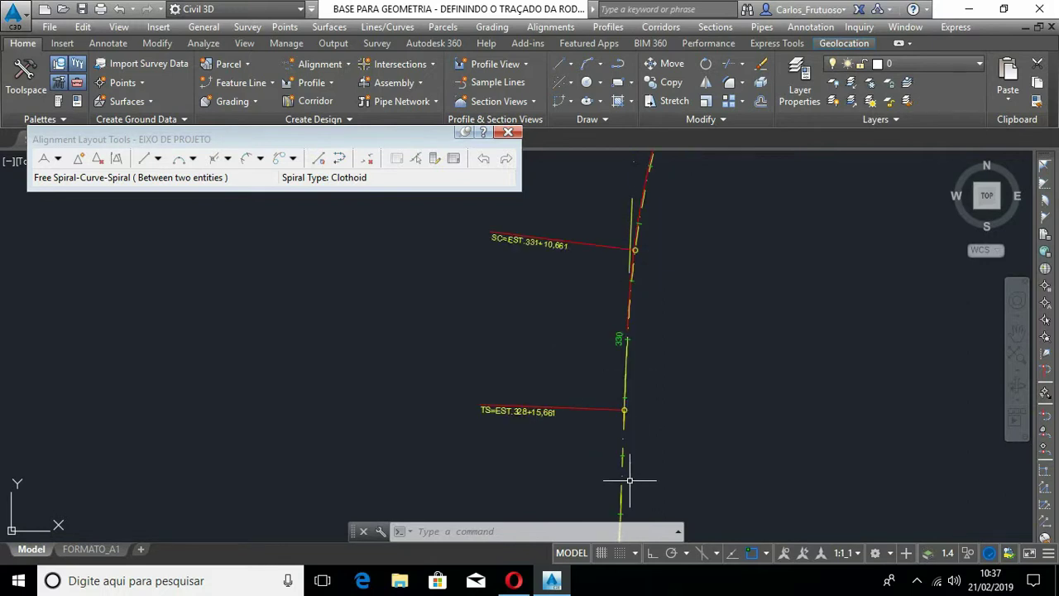
{"action": "scroll", "coordinate": [622, 435], "scroll_direction": "up", "scroll_amount": 2}
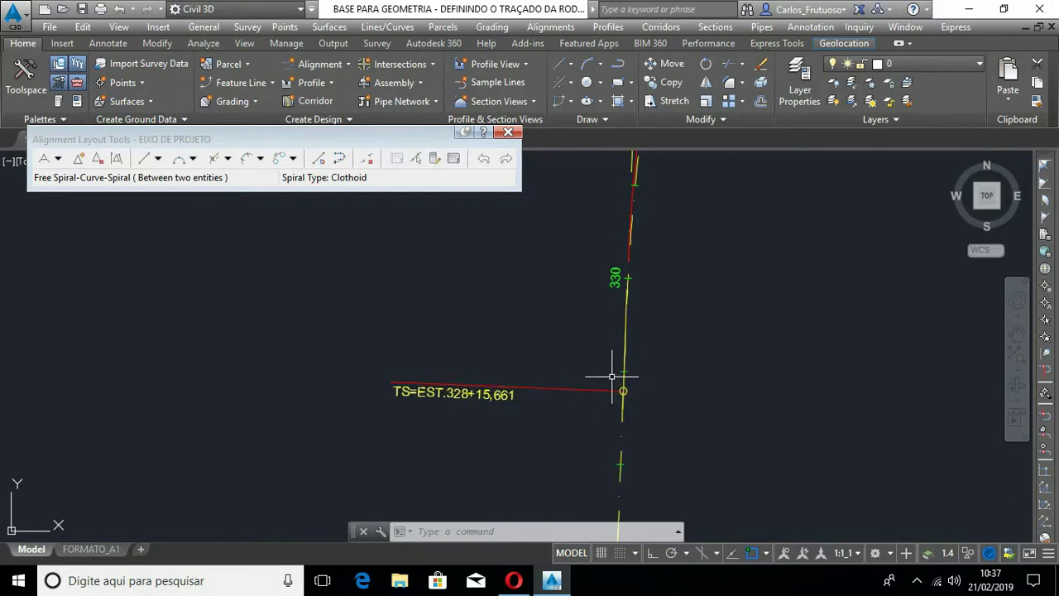
Step: Examine the geometry point labels along the curve between stations 328 and 348, and view the whole alignment
{"action": "middle_click_drag", "start_coordinate": [596, 288], "coordinate": [579, 458]}
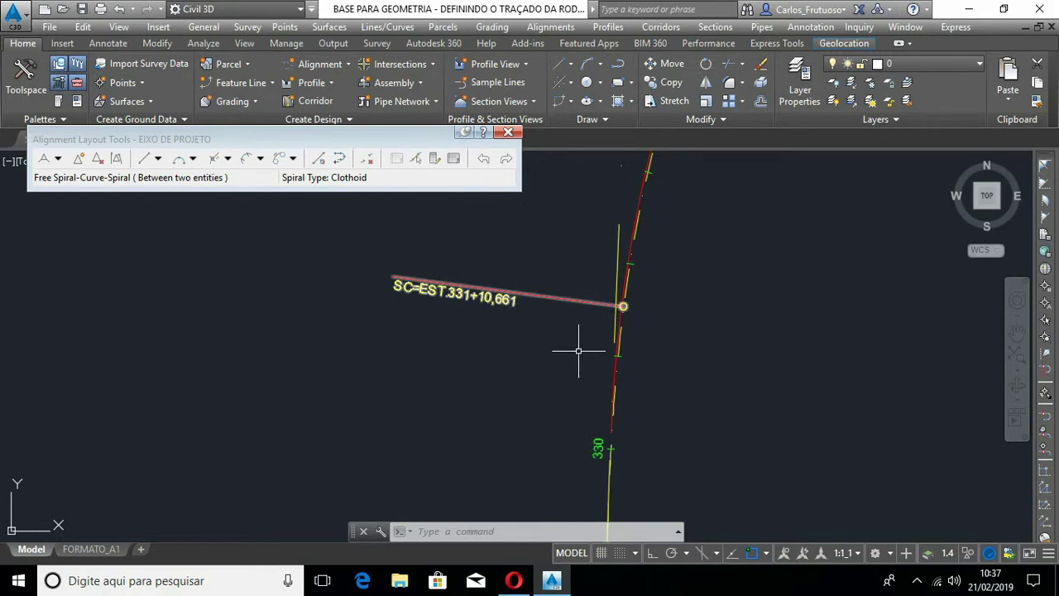
{"action": "middle_click_drag", "start_coordinate": [577, 295], "coordinate": [514, 351]}
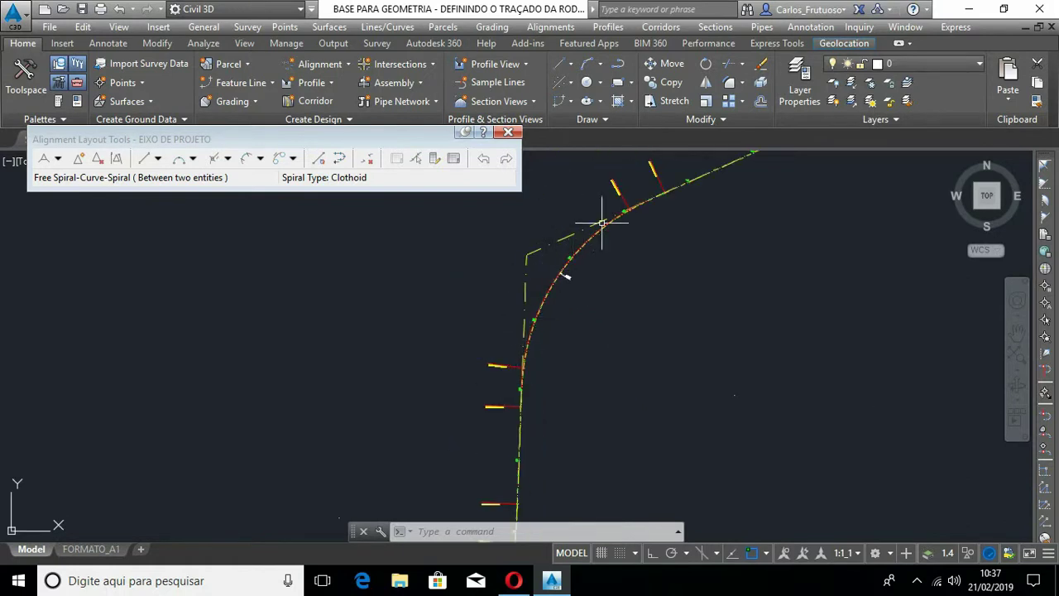
{"action": "scroll", "coordinate": [639, 200], "scroll_direction": "up", "scroll_amount": 5}
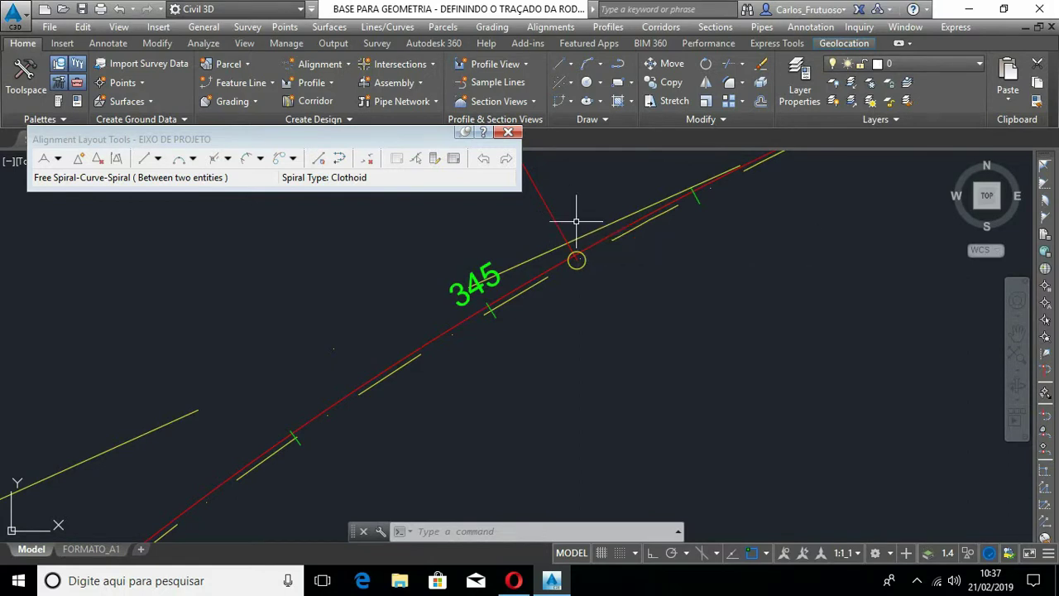
{"action": "mouse_move", "coordinate": [564, 222]}
{"action": "middle_mouse_down"}
{"action": "mouse_move", "coordinate": [570, 251]}
{"action": "mouse_move", "coordinate": [419, 433]}
{"action": "middle_mouse_up"}
{"action": "scroll", "coordinate": [419, 433], "scroll_direction": "down", "scroll_amount": 2}
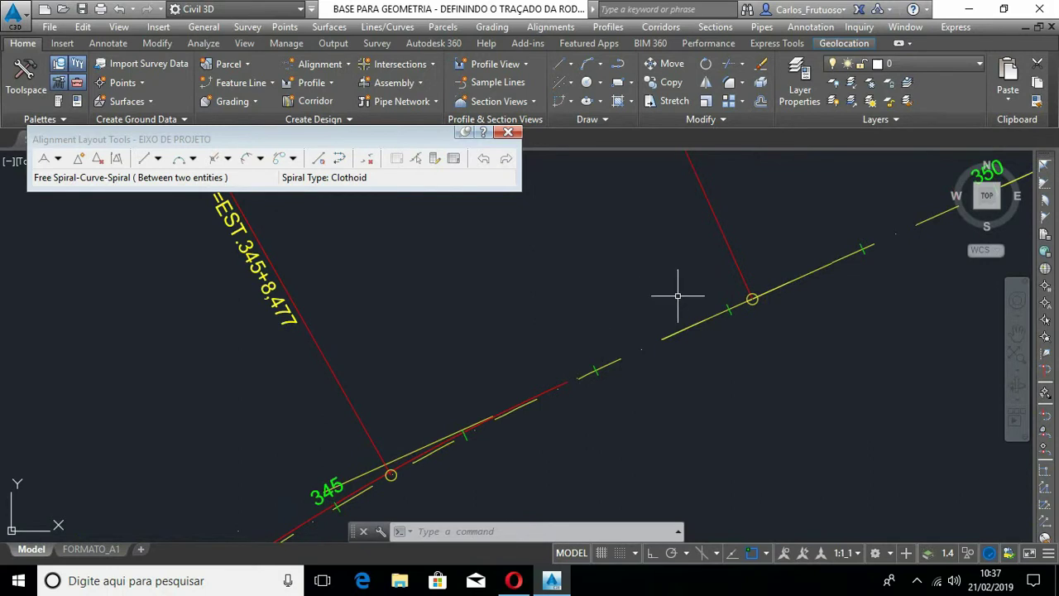
{"action": "scroll", "coordinate": [750, 356], "scroll_direction": "down", "scroll_amount": 2}
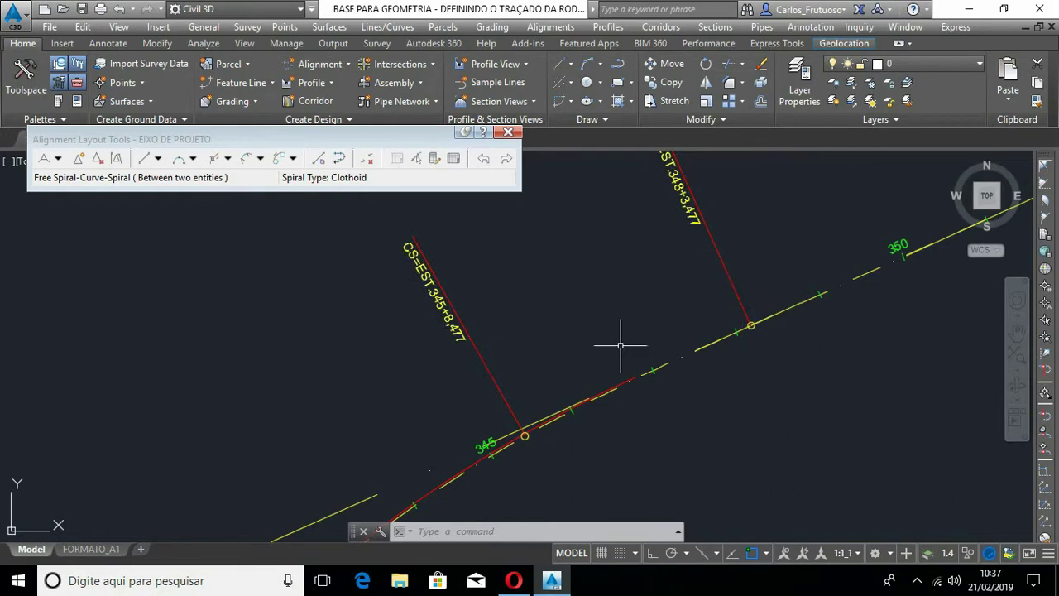
{"action": "scroll", "coordinate": [591, 329], "scroll_direction": "down", "scroll_amount": 2}
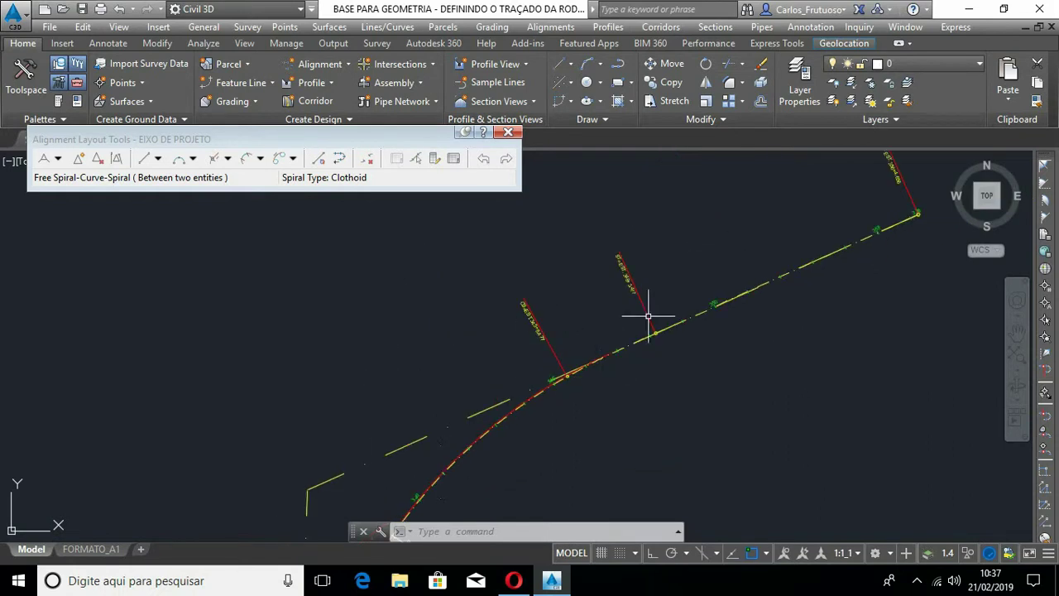
{"action": "scroll", "coordinate": [756, 237], "scroll_direction": "down", "scroll_amount": 3}
{"action": "scroll", "coordinate": [674, 232], "scroll_direction": "down", "scroll_amount": 3}
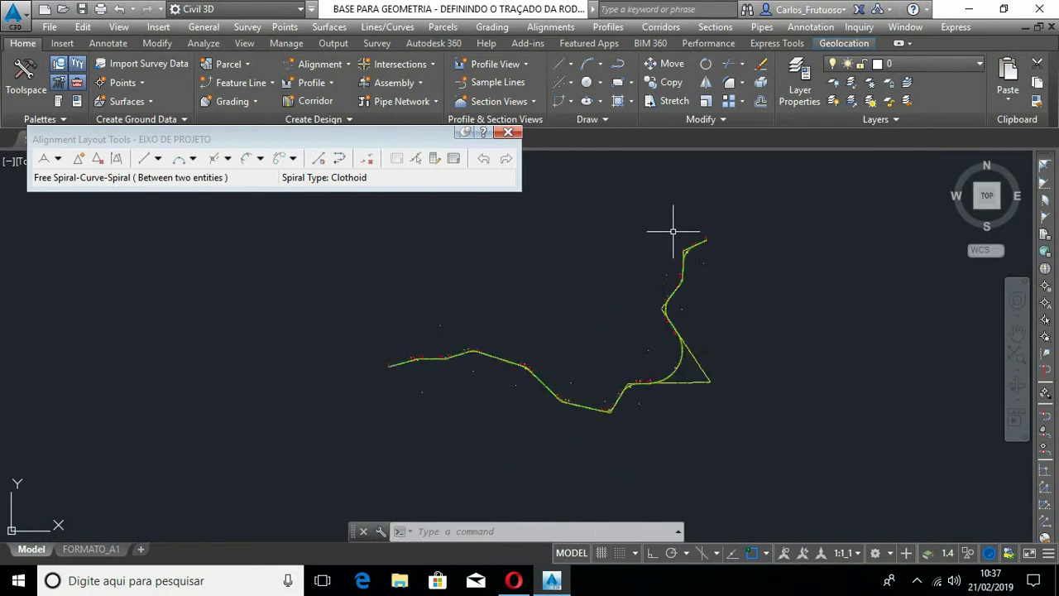
Step: Select the alignment at the R150 curve flagged with a warning and show its entity table with the radius and minimum radius columns
{"action": "scroll", "coordinate": [632, 391], "scroll_direction": "up", "scroll_amount": 6}
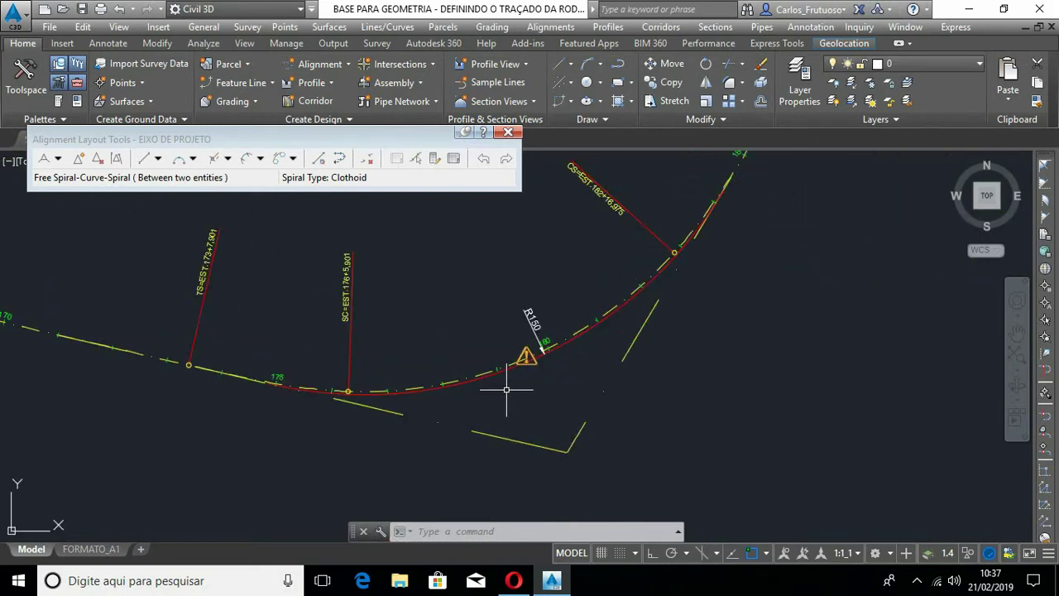
{"action": "middle_click_drag", "start_coordinate": [507, 413], "coordinate": [588, 447]}
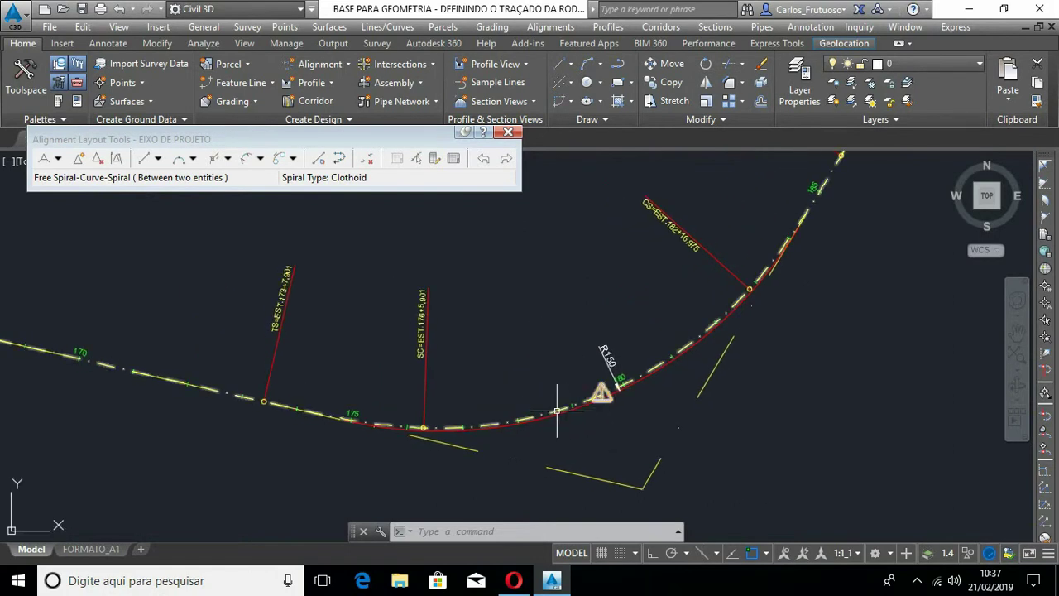
{"action": "left_click", "coordinate": [550, 453]}
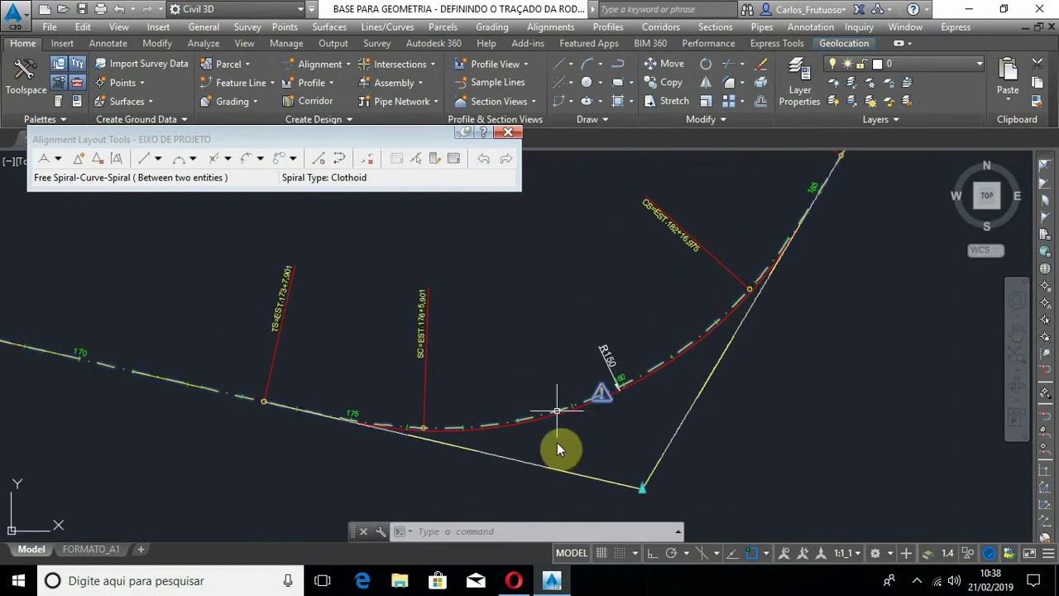
{"action": "left_click", "coordinate": [454, 162]}
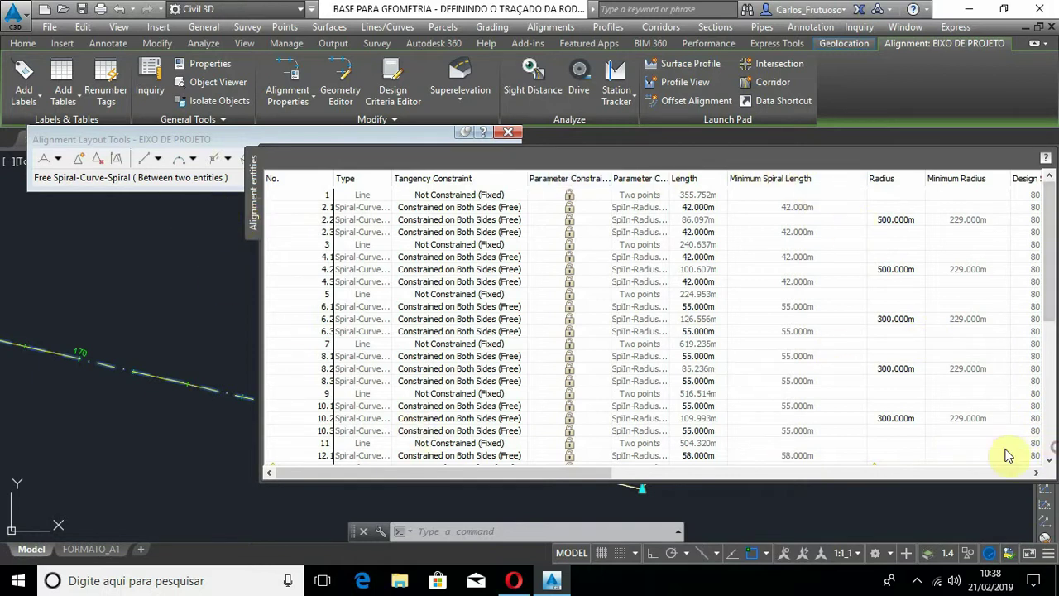
{"action": "left_click_drag", "start_coordinate": [1026, 476], "coordinate": [927, 469]}
{"action": "left_click_drag", "start_coordinate": [929, 364], "coordinate": [740, 340]}
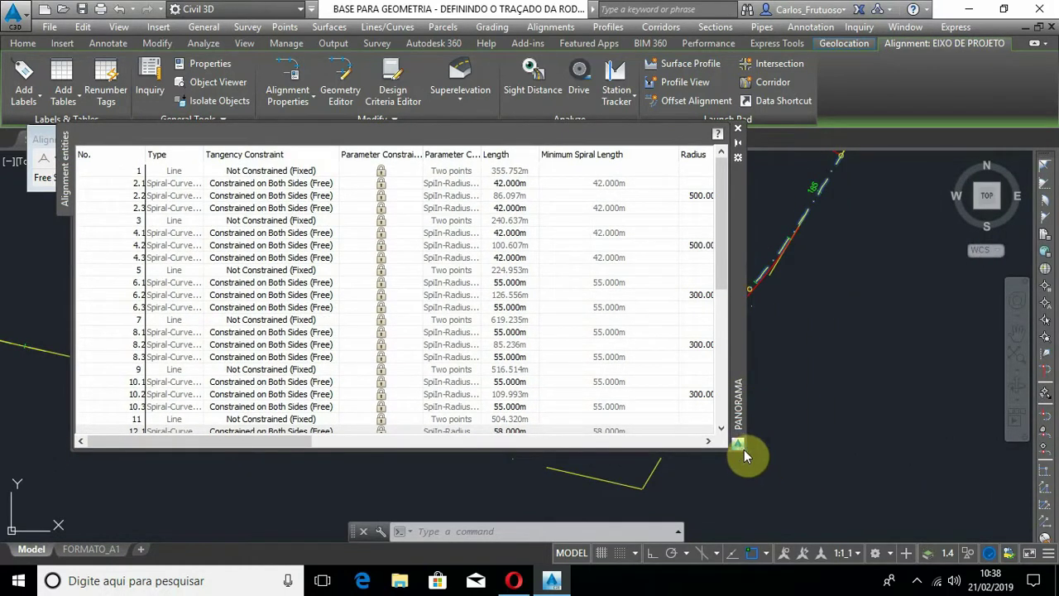
{"action": "left_click_drag", "start_coordinate": [740, 447], "coordinate": [876, 495]}
{"action": "left_click", "coordinate": [770, 431]}
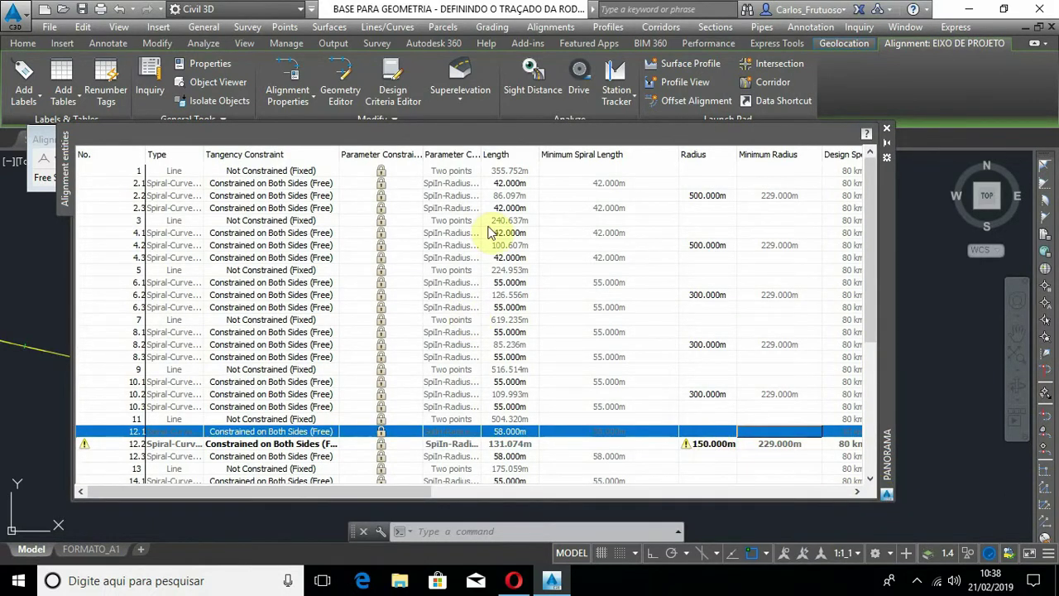
{"action": "left_click_drag", "start_coordinate": [892, 243], "coordinate": [883, 161]}
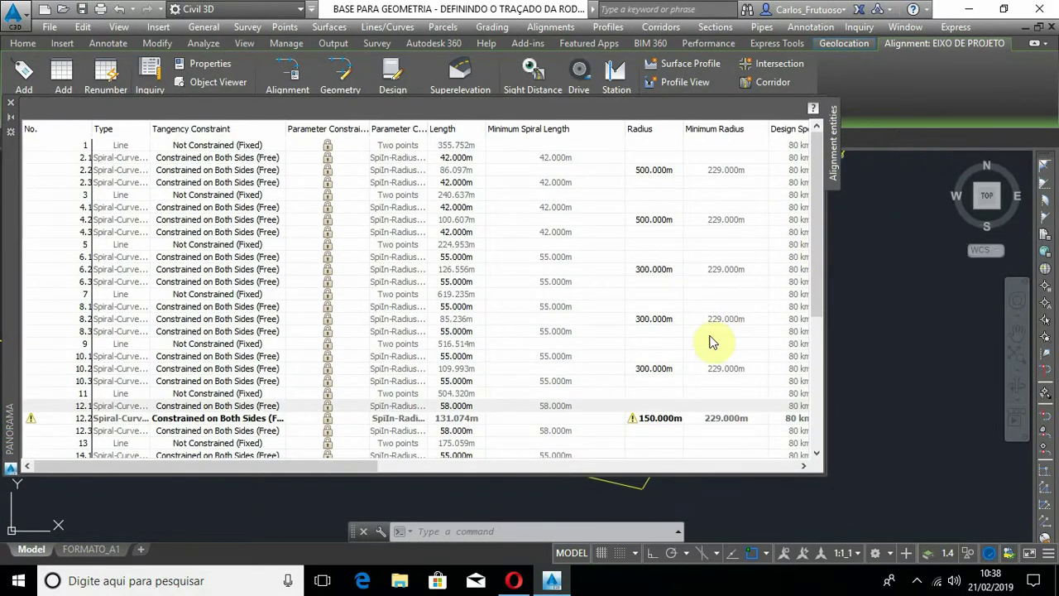
Step: Set the radius of curve entity 12.2 to 230 m
{"action": "left_click", "coordinate": [663, 423]}
{"action": "left_click", "coordinate": [662, 420]}
{"action": "left_click", "coordinate": [663, 419]}
{"action": "left_click_drag", "start_coordinate": [663, 420], "coordinate": [634, 421]}
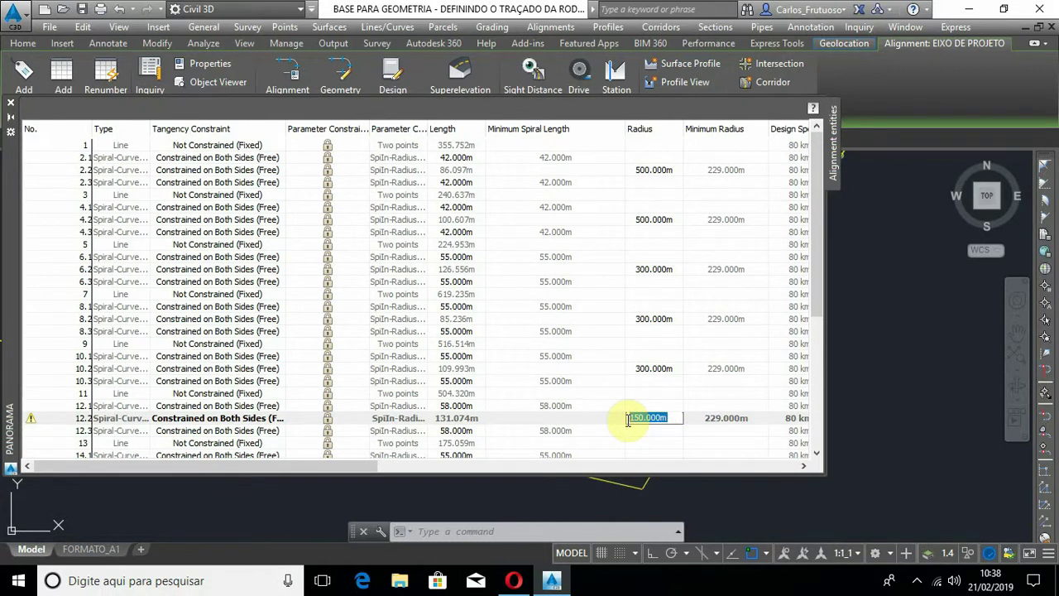
{"action": "type", "text": "230"}
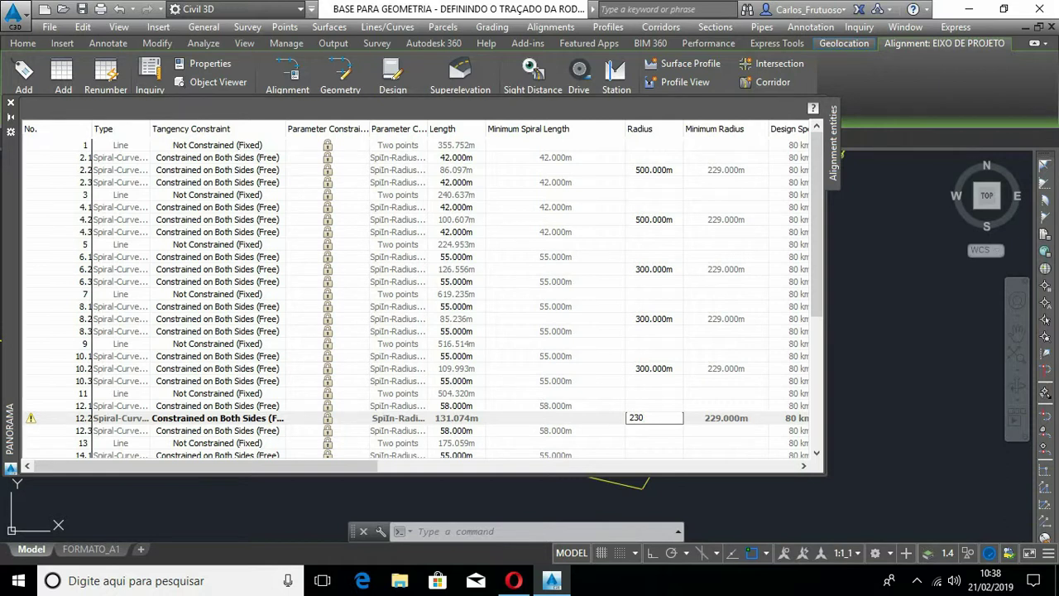
{"action": "key", "text": "Return"}
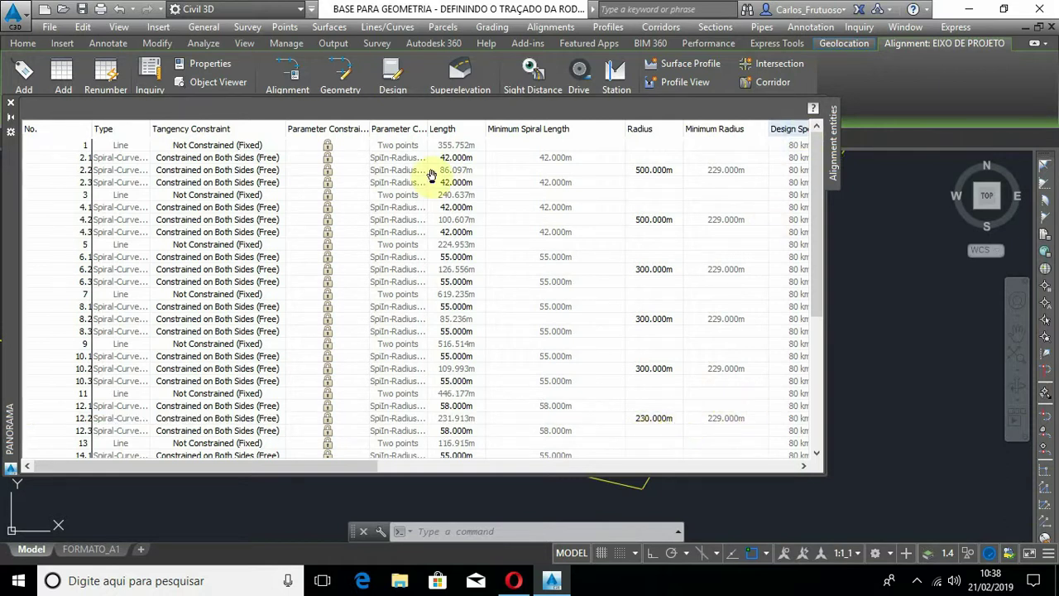
Step: Close the alignment entity table and the alignment layout tools, and compare the revised curve with the preliminary R150 arc
{"action": "left_click", "coordinate": [10, 102]}
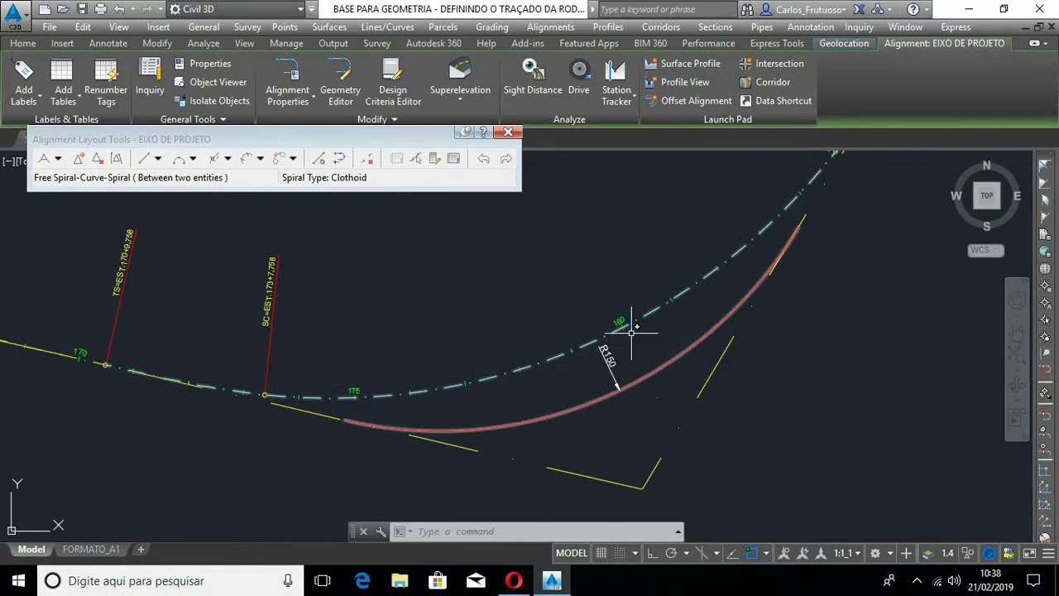
{"action": "left_click", "coordinate": [507, 131]}
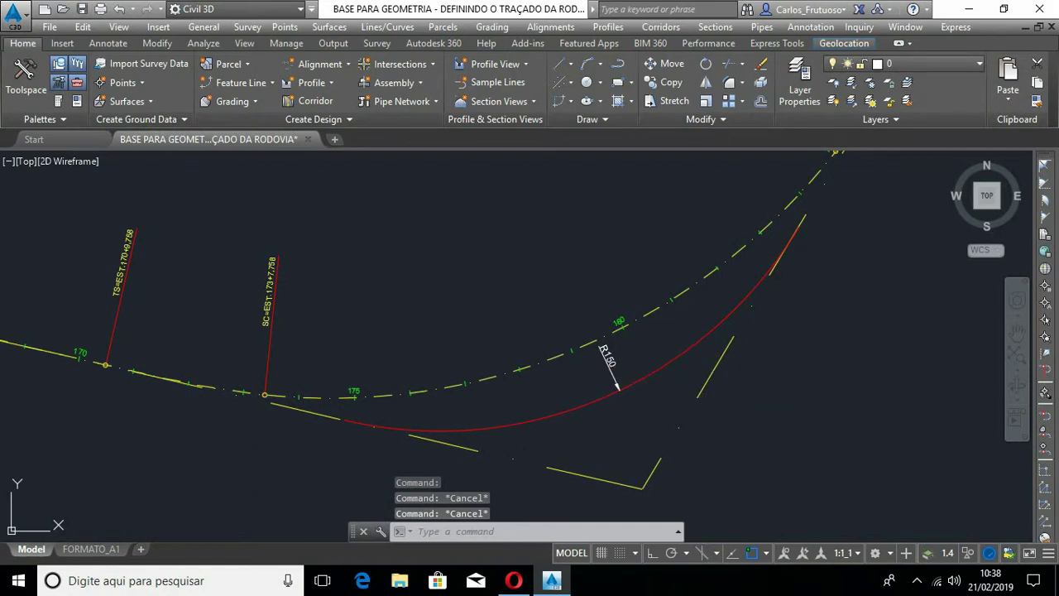
{"action": "left_click", "coordinate": [662, 360]}
{"action": "left_click", "coordinate": [669, 362]}
{"action": "scroll", "coordinate": [657, 357], "scroll_direction": "down", "scroll_amount": 2}
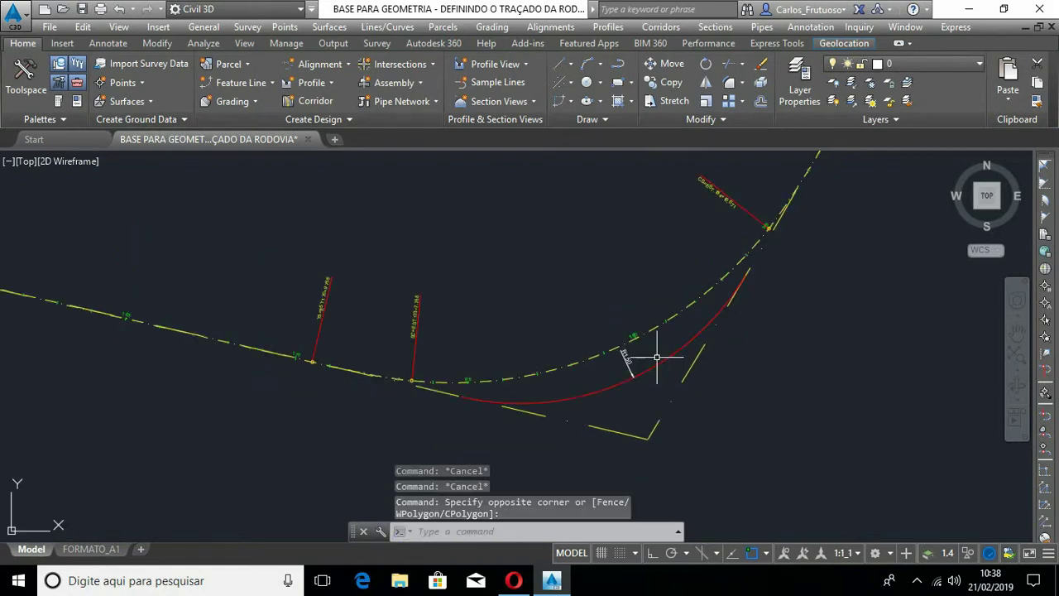
Step: Make the major and minor contours visible in the CURVAS-1&5 (GEOMETRIA) style of the TOPOGRAFIA surface
{"action": "left_click", "coordinate": [25, 83]}
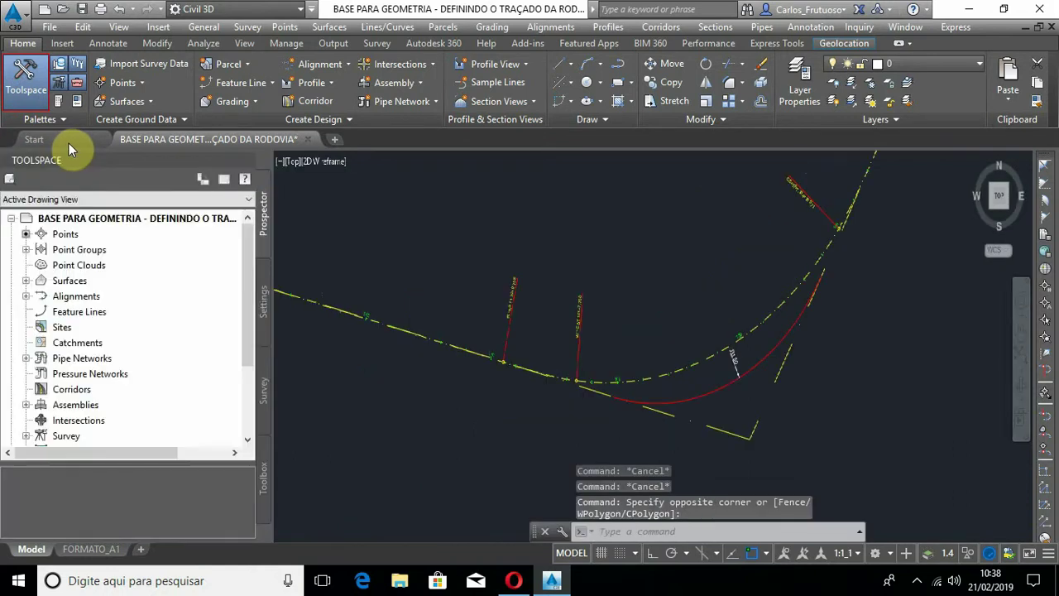
{"action": "left_click", "coordinate": [26, 280]}
{"action": "right_click", "coordinate": [91, 296]}
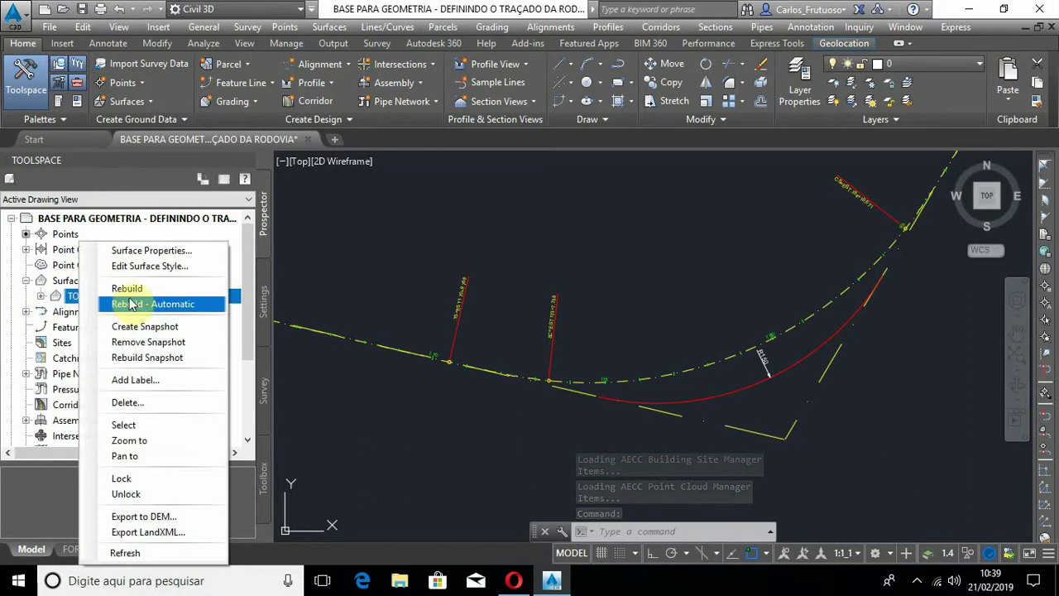
{"action": "left_click", "coordinate": [149, 266]}
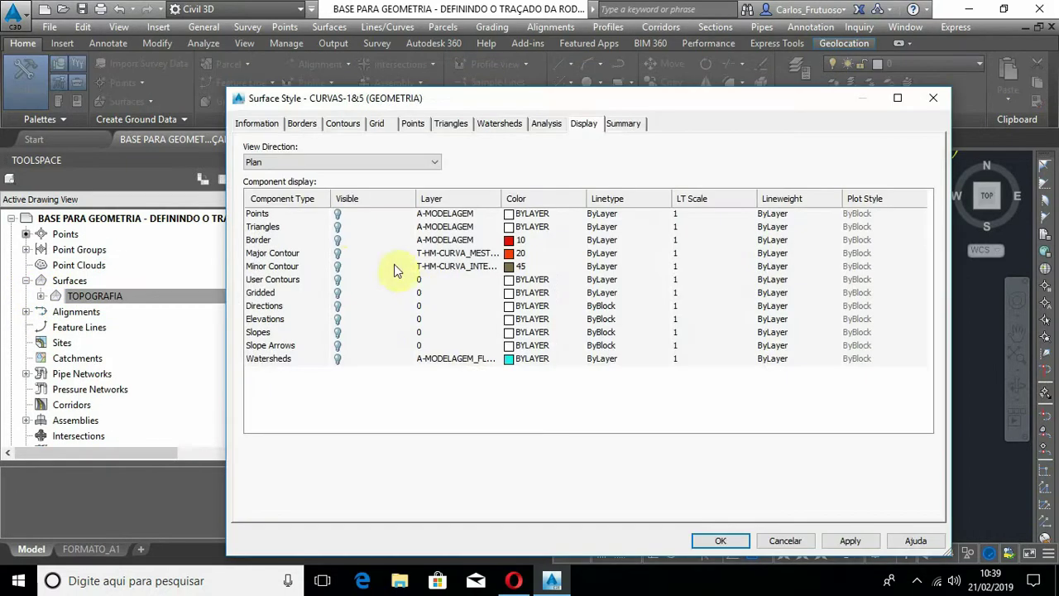
{"action": "left_click", "coordinate": [338, 254]}
{"action": "left_click", "coordinate": [336, 267]}
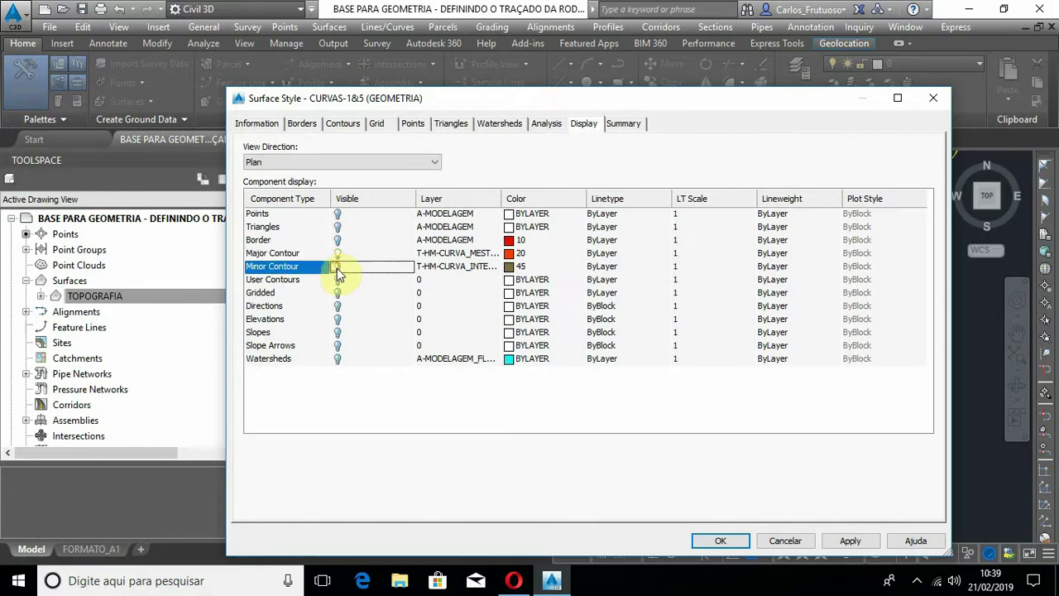
{"action": "left_click", "coordinate": [702, 542]}
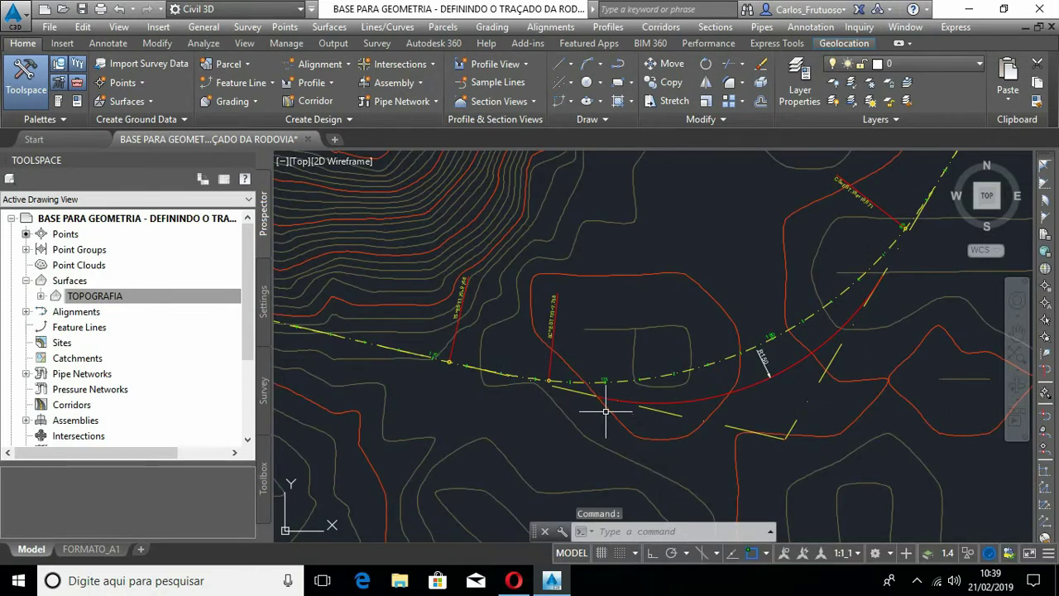
{"action": "scroll", "coordinate": [600, 407], "scroll_direction": "down", "scroll_amount": 3}
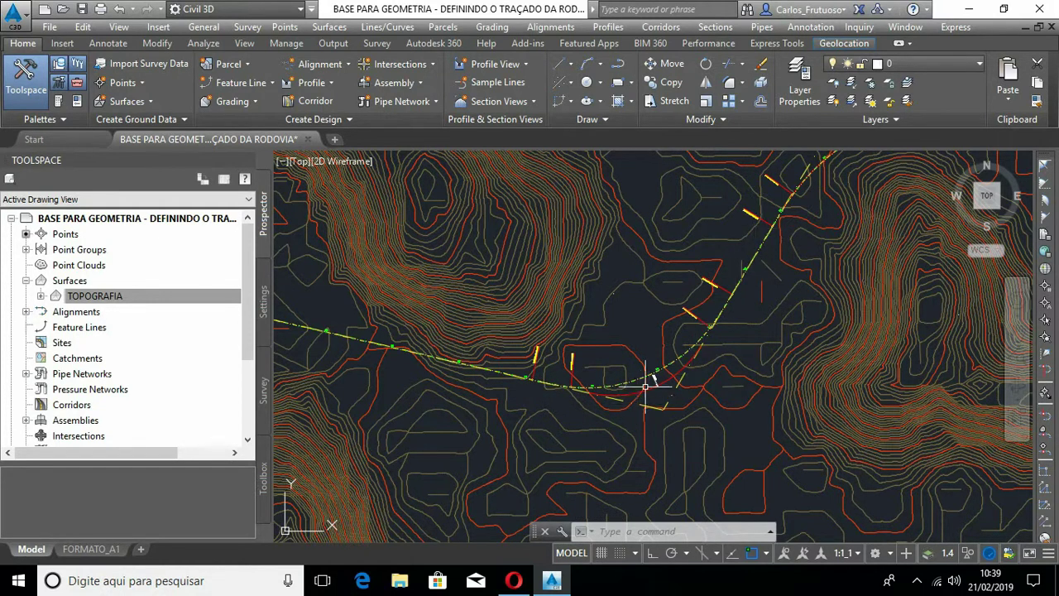
Step: Thaw layer F-HZ-EIXO and erase all the preliminary tangent lines on it by selecting similar objects
{"action": "left_click", "coordinate": [907, 66]}
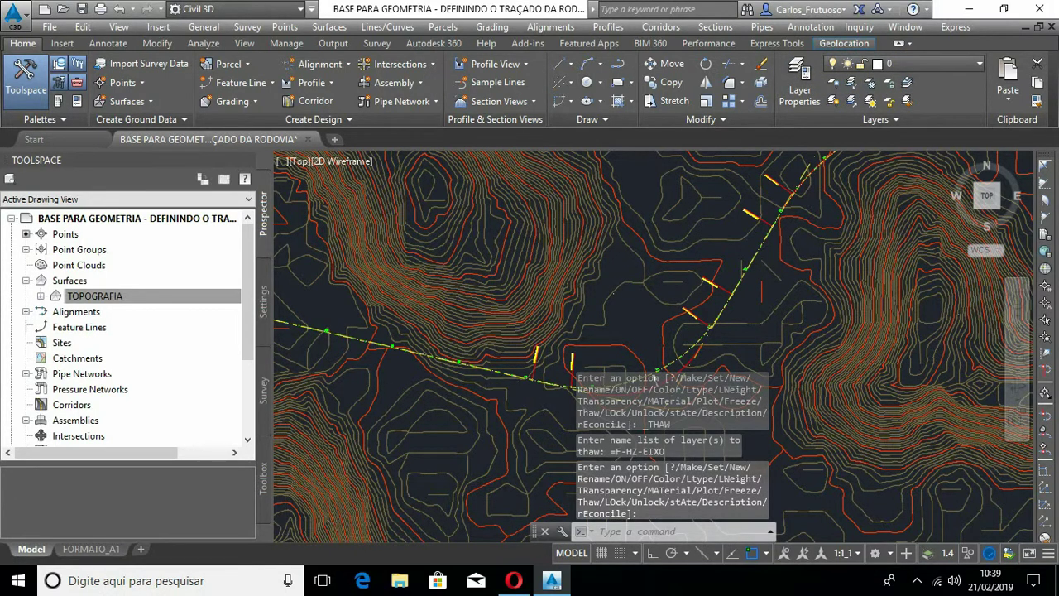
{"action": "middle_click_drag", "start_coordinate": [442, 379], "coordinate": [363, 366]}
{"action": "key", "text": "Escape"}
{"action": "scroll", "coordinate": [563, 391], "scroll_direction": "up", "scroll_amount": 2}
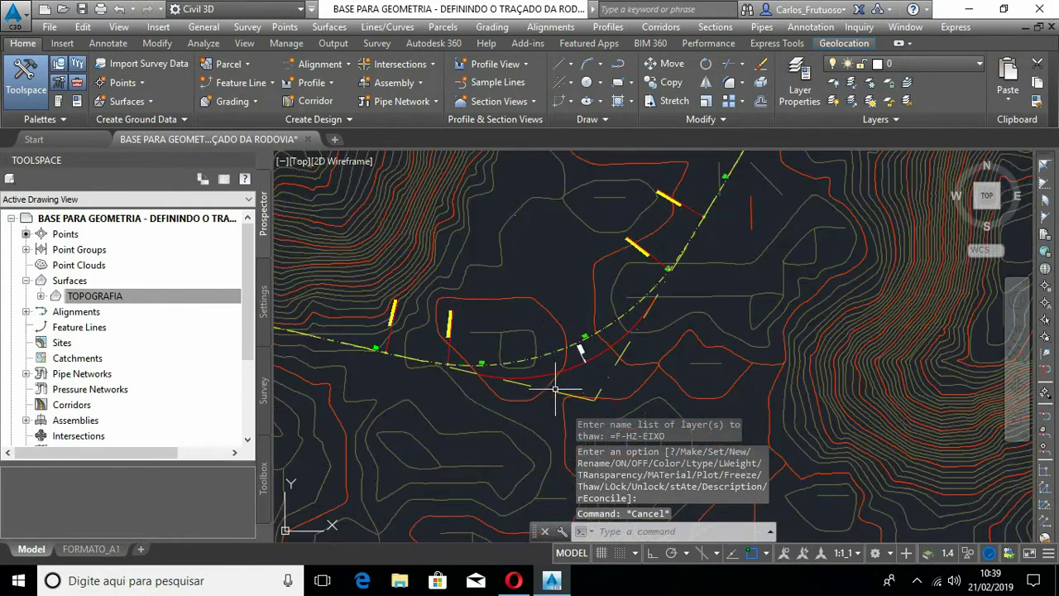
{"action": "left_click", "coordinate": [569, 391]}
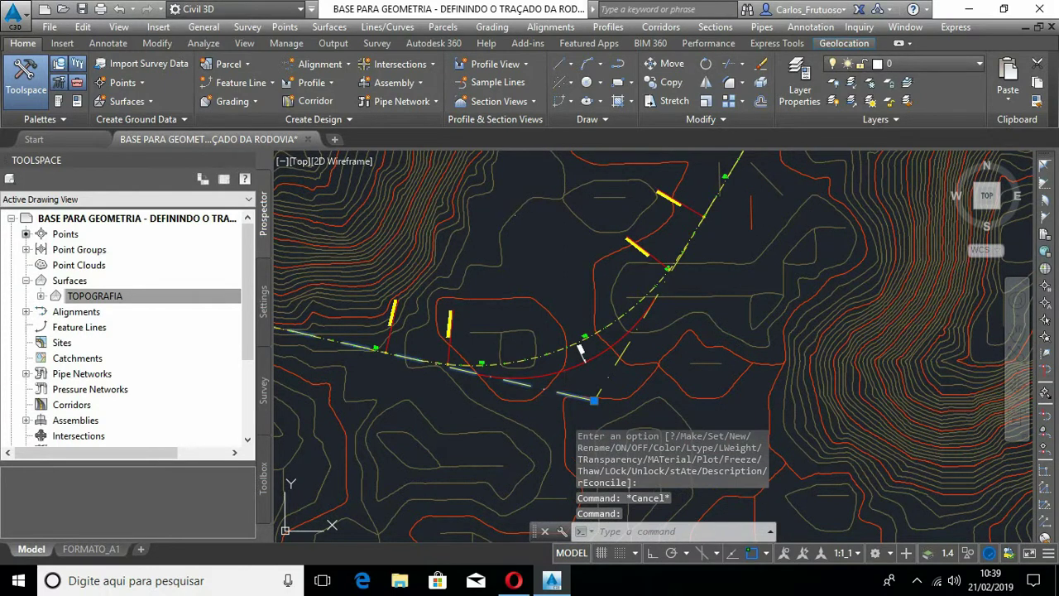
{"action": "right_click", "coordinate": [633, 408]}
{"action": "left_click", "coordinate": [629, 390]}
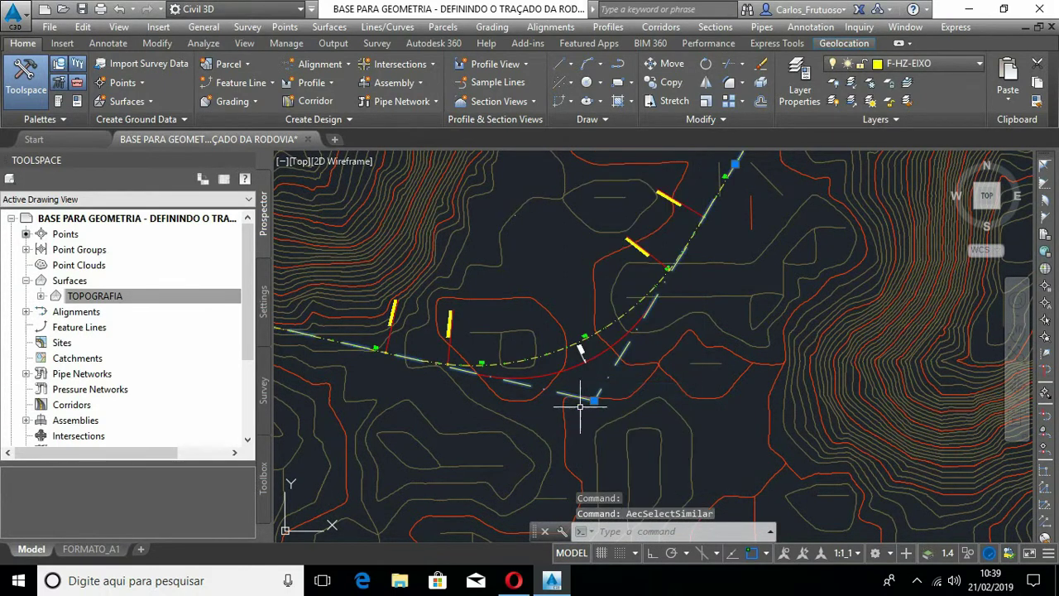
{"action": "key", "text": "Delete"}
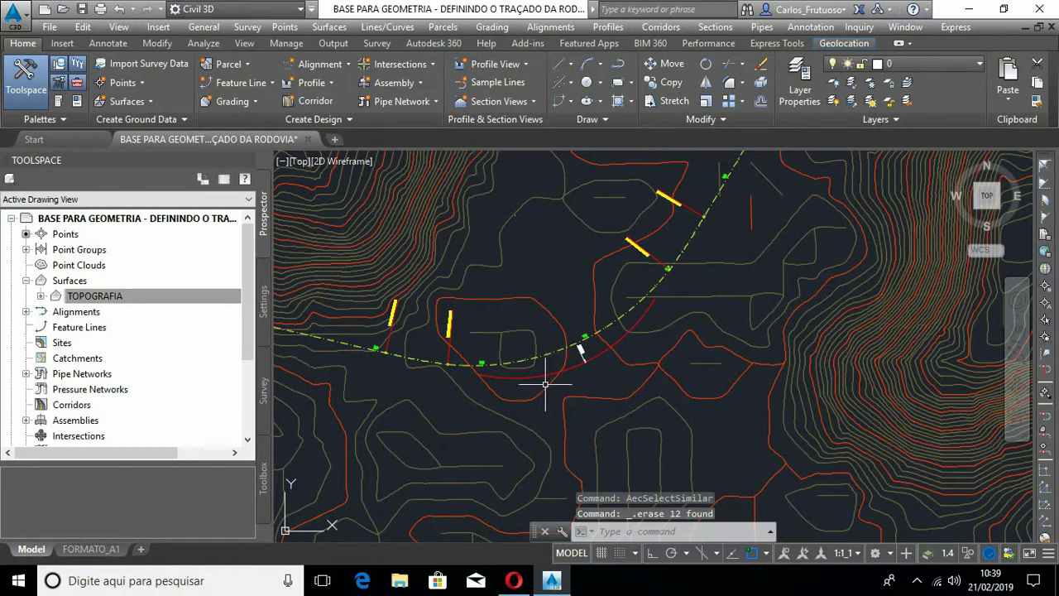
Step: Erase all the preliminary red curve arcs by selecting objects similar to the arc at the R150 bend
{"action": "left_click", "coordinate": [581, 355]}
{"action": "right_click", "coordinate": [579, 363]}
{"action": "left_click", "coordinate": [580, 371]}
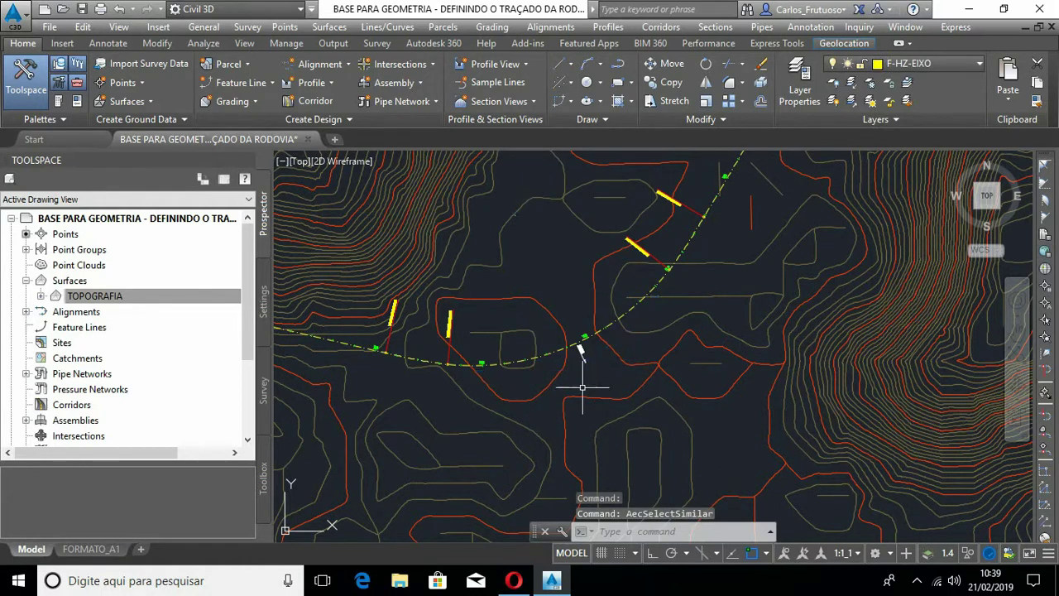
{"action": "key", "text": "Delete"}
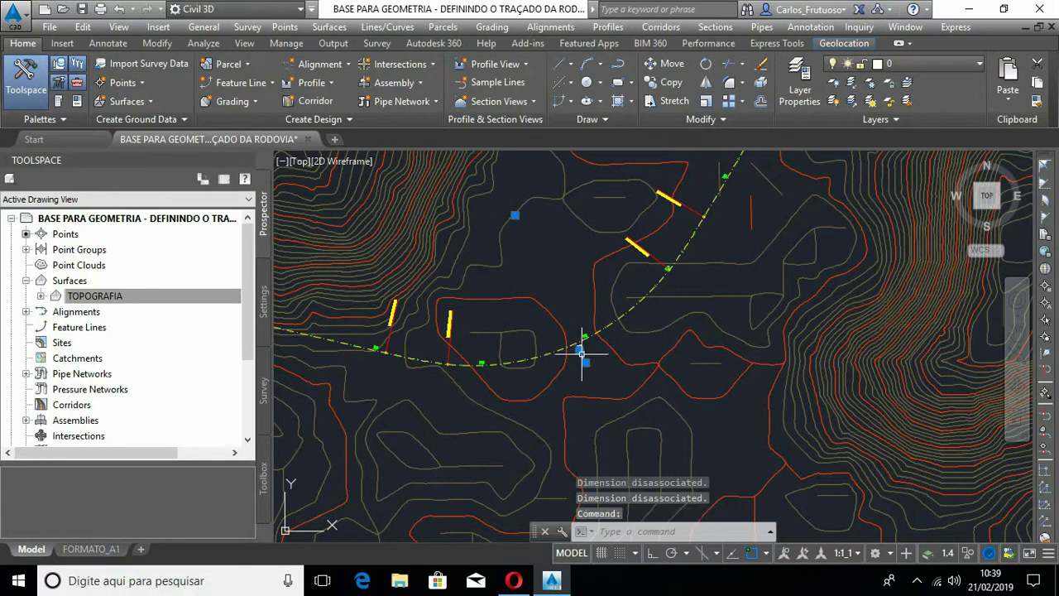
Step: Erase all the preliminary radius dimensions by selecting objects similar to the one at the bend
{"action": "right_click", "coordinate": [582, 355]}
{"action": "left_click", "coordinate": [611, 376]}
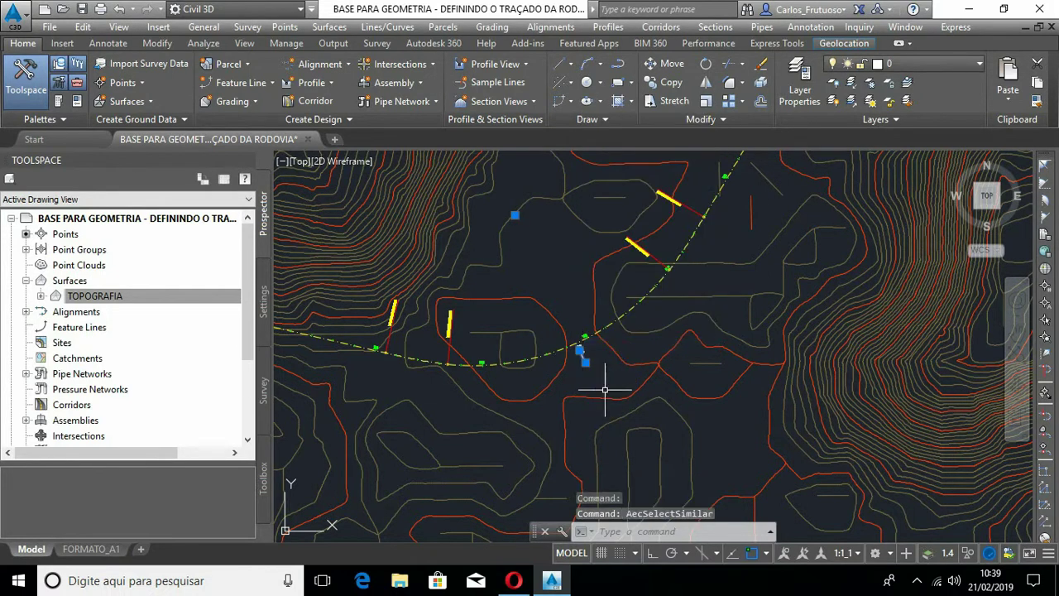
{"action": "scroll", "coordinate": [595, 373], "scroll_direction": "down", "scroll_amount": 5}
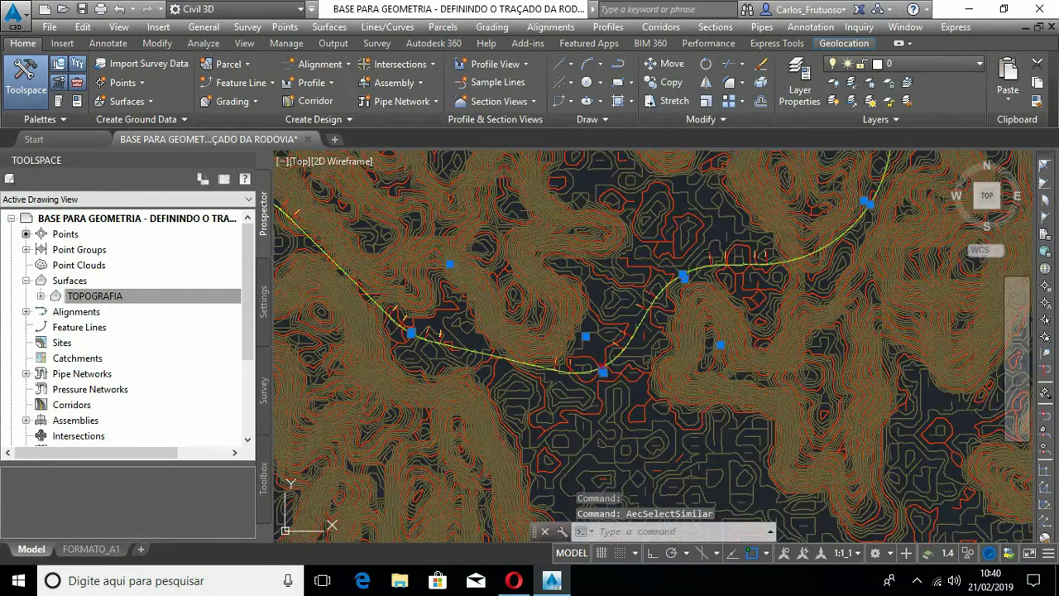
{"action": "key", "text": "Delete"}
{"action": "middle_click_drag", "start_coordinate": [728, 337], "coordinate": [704, 460]}
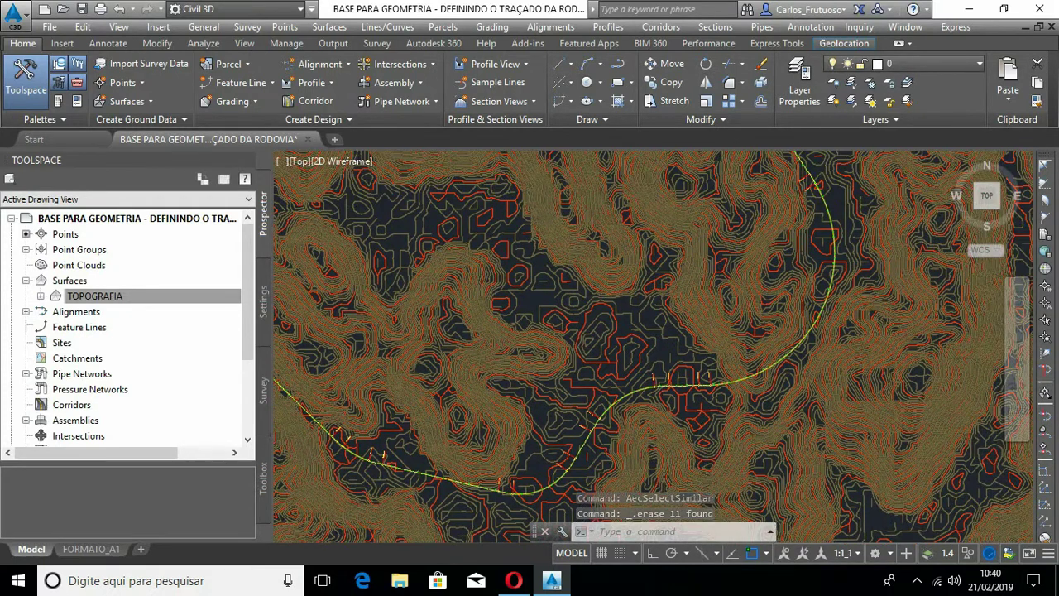
Step: Close the Toolspace to give the drawing of the alignment the full window width
{"action": "scroll", "coordinate": [769, 364], "scroll_direction": "down", "scroll_amount": 2}
{"action": "middle_click_drag", "start_coordinate": [495, 364], "coordinate": [688, 367]}
{"action": "middle_click_drag", "start_coordinate": [370, 358], "coordinate": [534, 369]}
{"action": "left_click", "coordinate": [247, 160]}
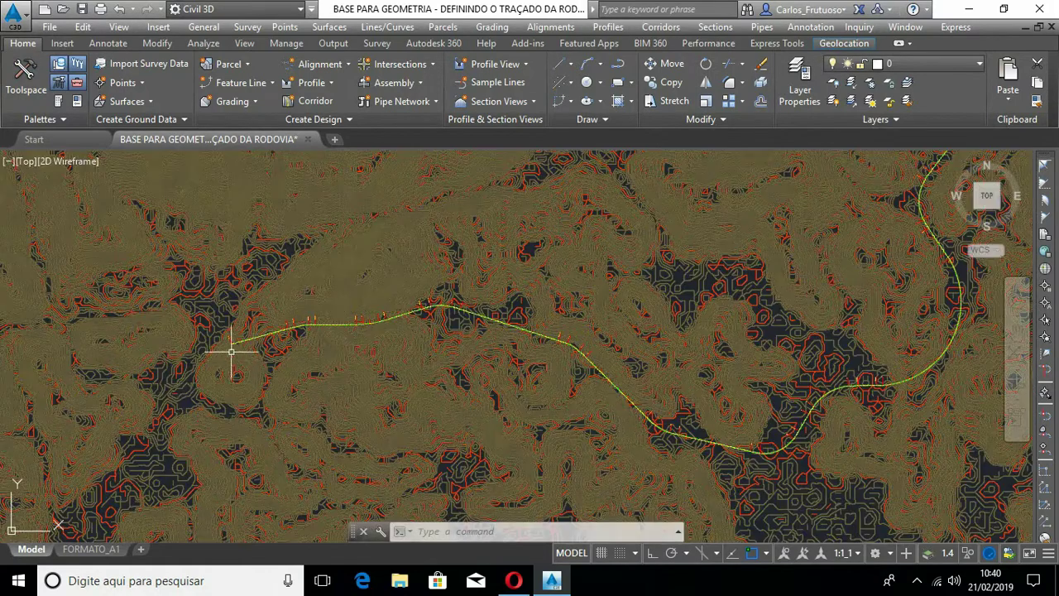
Step: Review the EIXO DE PROJETO alignment against the terrain contours from its start through the successive bends
{"action": "scroll", "coordinate": [232, 347], "scroll_direction": "up", "scroll_amount": 5}
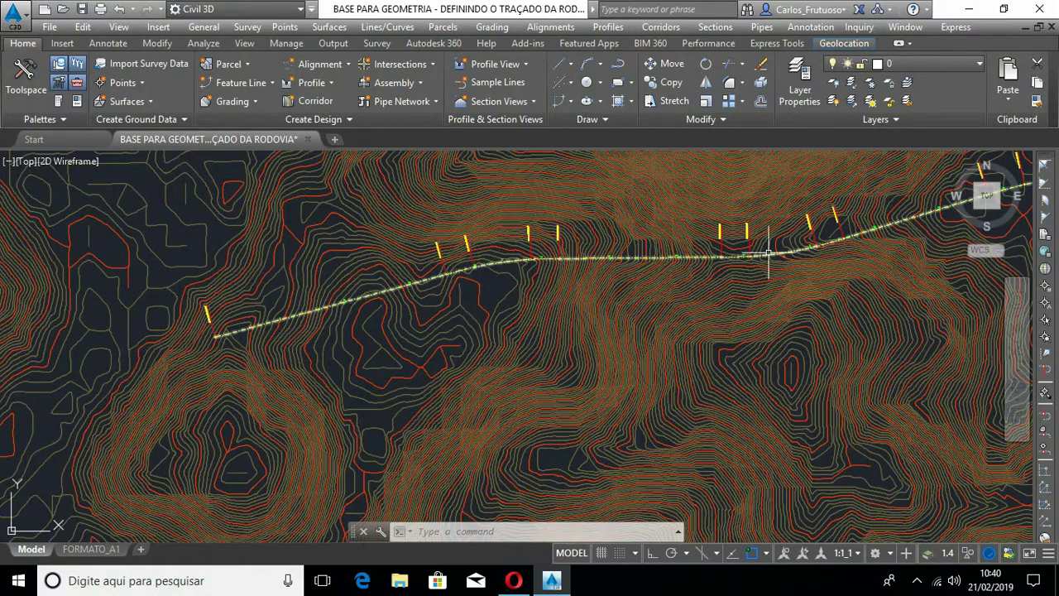
{"action": "middle_click_drag", "start_coordinate": [695, 277], "coordinate": [190, 364]}
{"action": "middle_click_drag", "start_coordinate": [588, 318], "coordinate": [183, 310]}
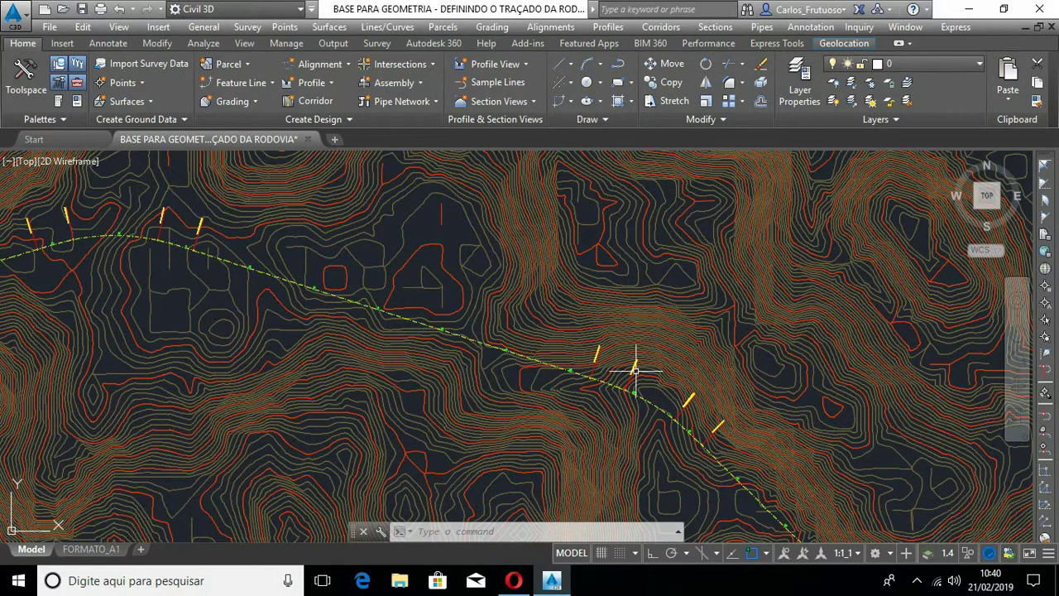
{"action": "middle_click_drag", "start_coordinate": [747, 507], "coordinate": [507, 292]}
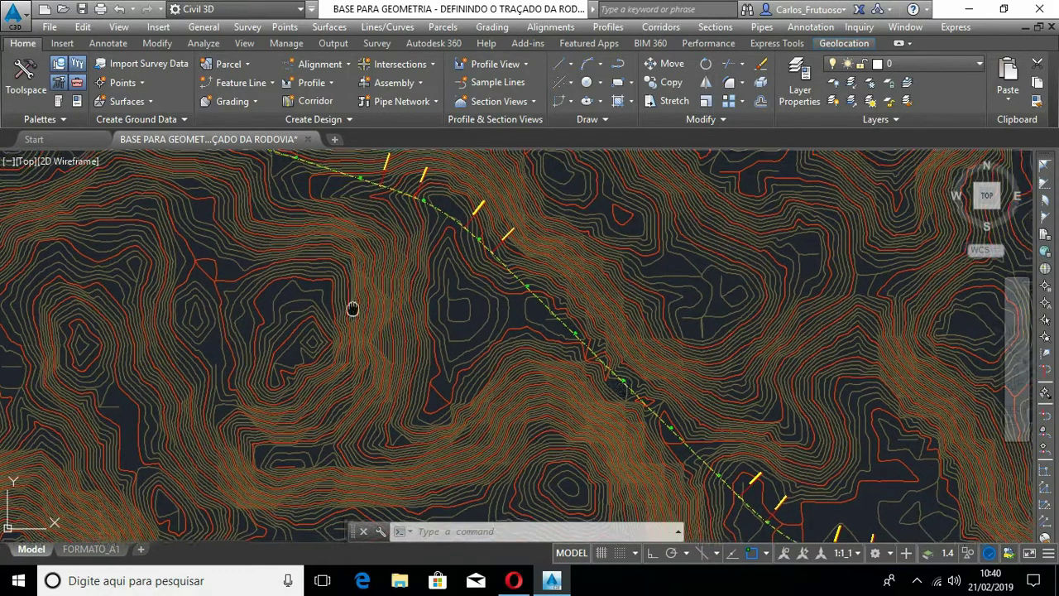
{"action": "middle_click_drag", "start_coordinate": [626, 392], "coordinate": [237, 267]}
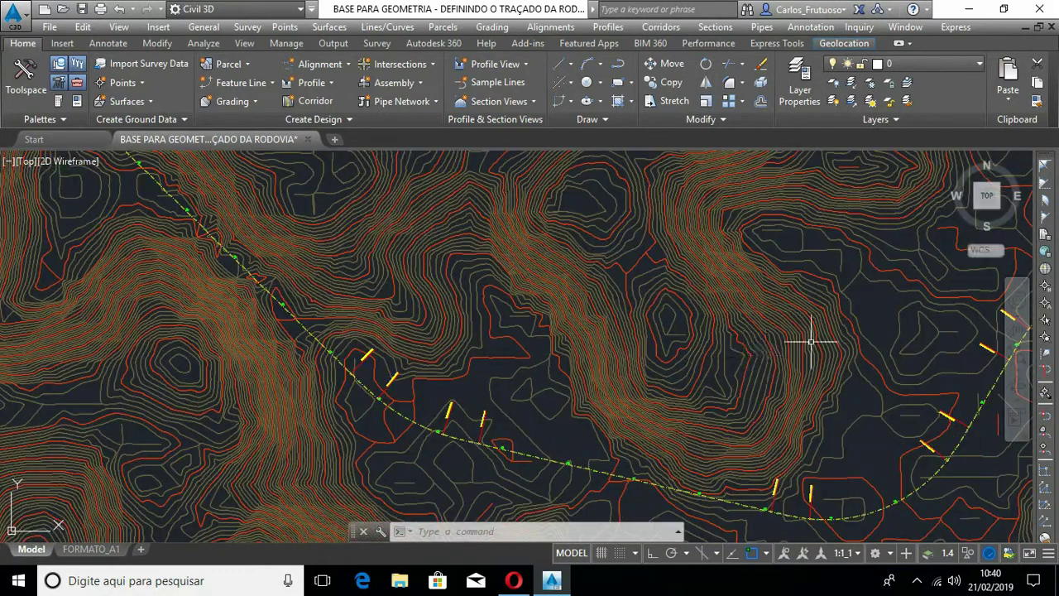
{"action": "middle_click_drag", "start_coordinate": [799, 351], "coordinate": [582, 407]}
{"action": "scroll", "coordinate": [519, 430], "scroll_direction": "down", "scroll_amount": 4}
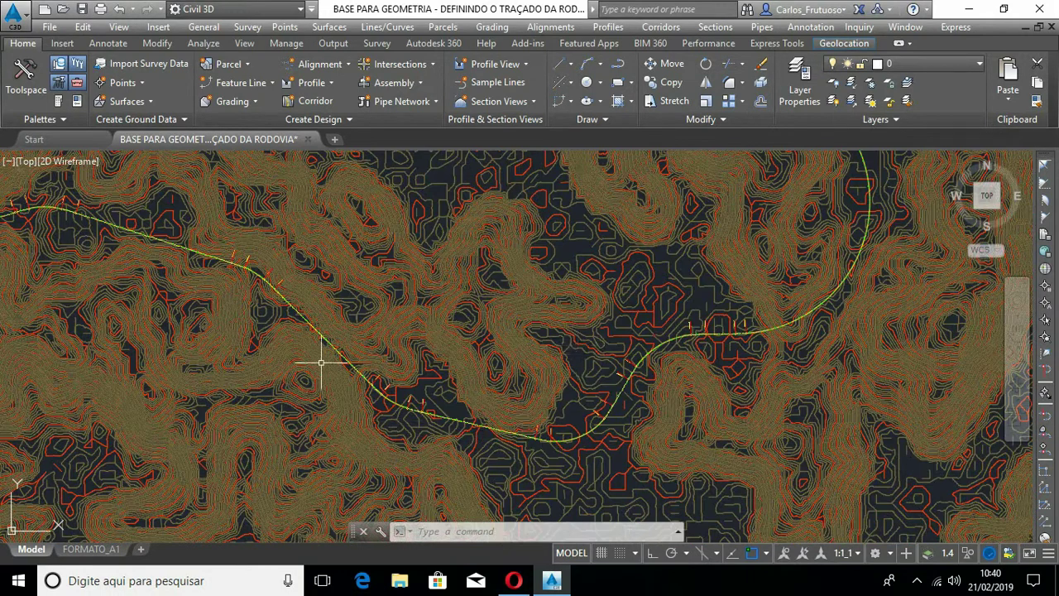
{"action": "scroll", "coordinate": [550, 432], "scroll_direction": "down", "scroll_amount": 2}
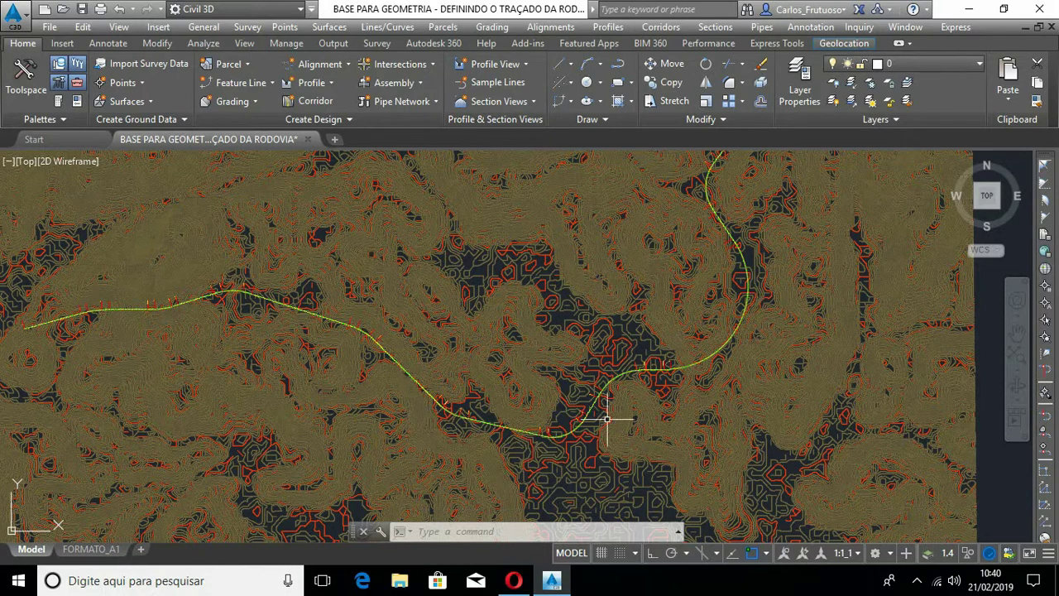
{"action": "scroll", "coordinate": [724, 393], "scroll_direction": "down", "scroll_amount": 2}
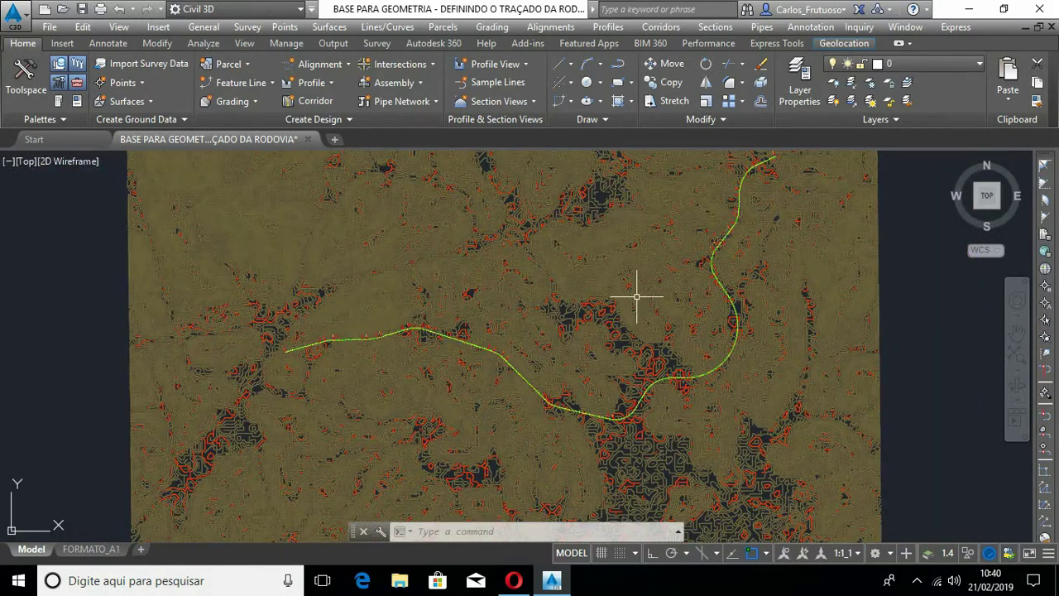
{"action": "mouse_move", "coordinate": [631, 304]}
{"action": "middle_mouse_down"}
{"action": "mouse_move", "coordinate": [579, 343]}
{"action": "mouse_move", "coordinate": [562, 339]}
{"action": "middle_mouse_up"}
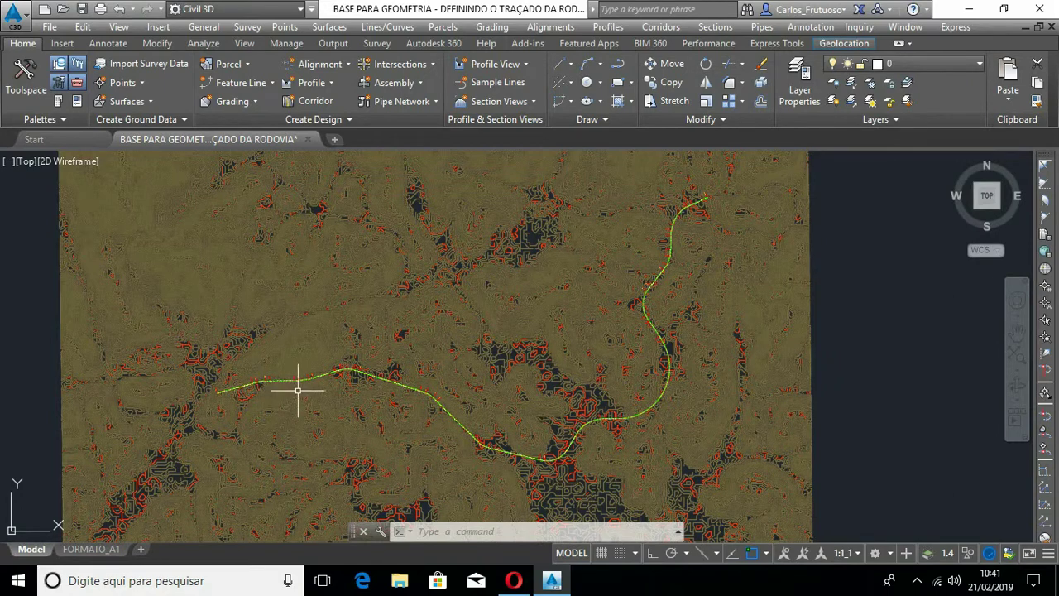
Step: Examine how the first tangent and curve of the alignment cross the contours between stations 5 and 25
{"action": "scroll", "coordinate": [298, 389], "scroll_direction": "up", "scroll_amount": 4}
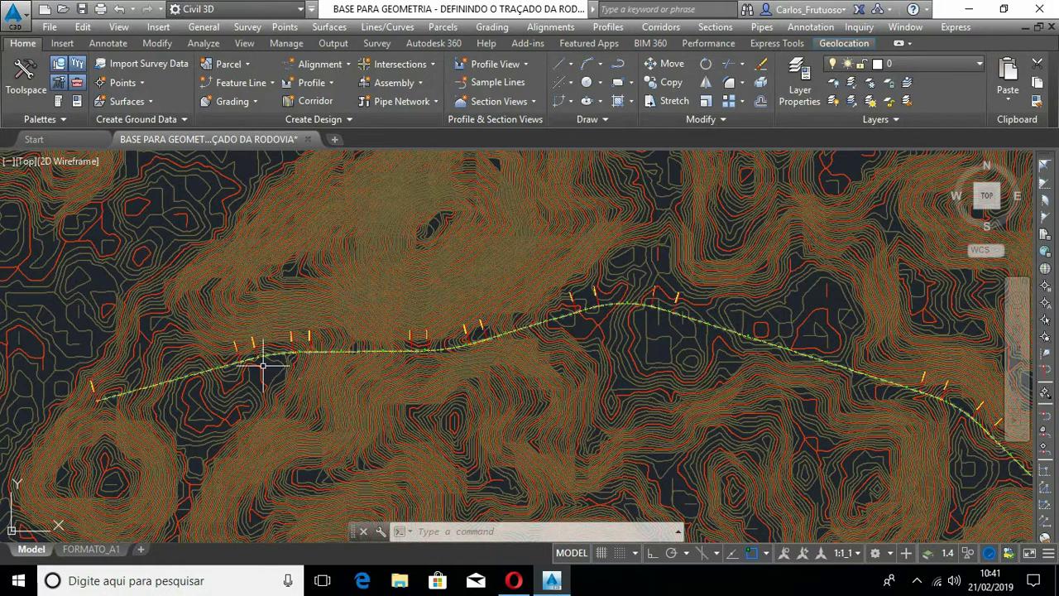
{"action": "scroll", "coordinate": [83, 402], "scroll_direction": "up", "scroll_amount": 4}
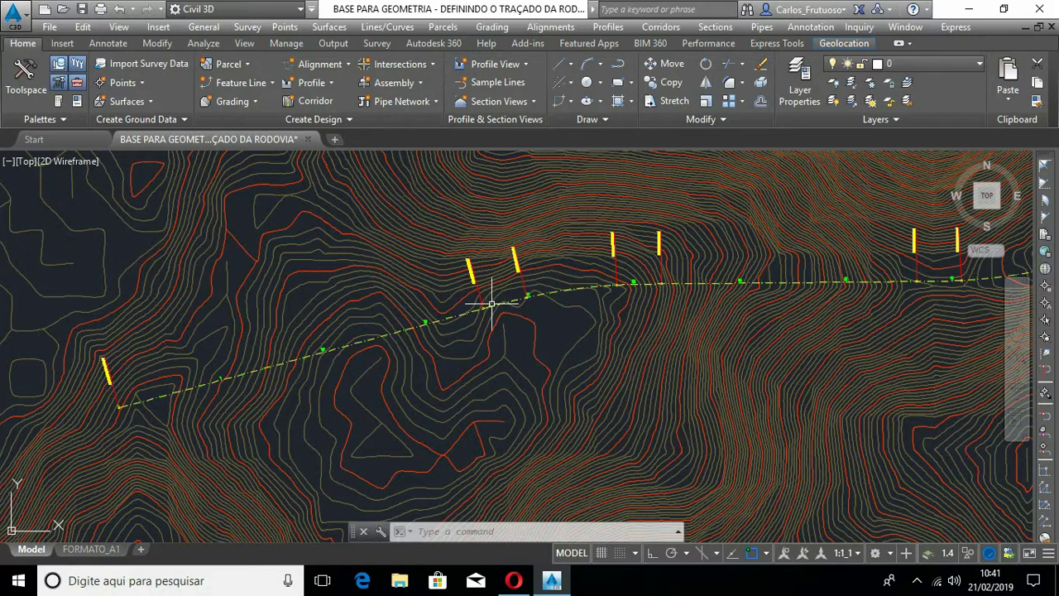
{"action": "scroll", "coordinate": [497, 304], "scroll_direction": "up", "scroll_amount": 2}
{"action": "scroll", "coordinate": [508, 296], "scroll_direction": "up", "scroll_amount": 2}
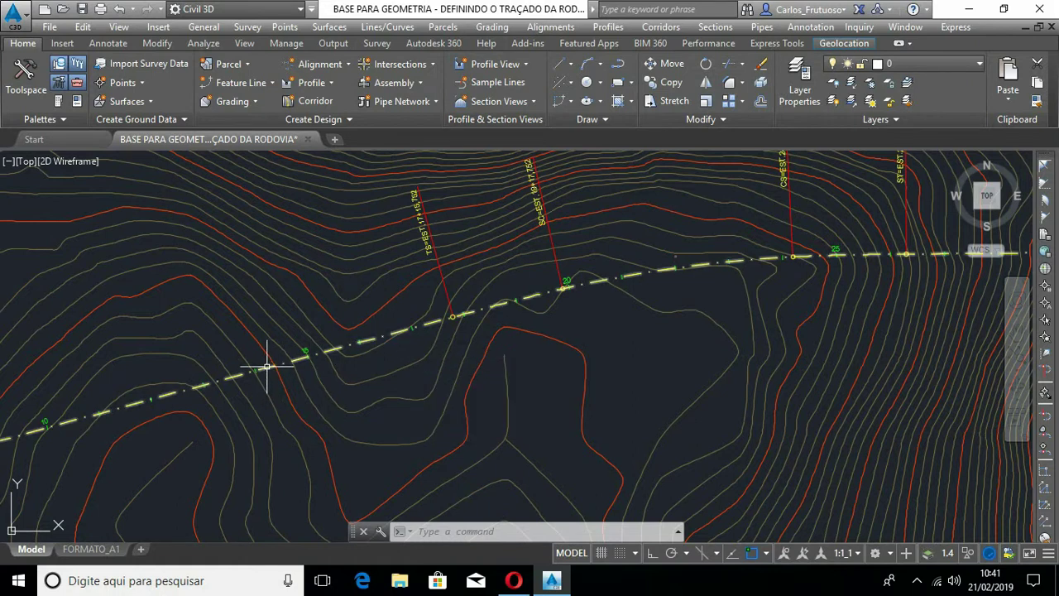
{"action": "scroll", "coordinate": [248, 381], "scroll_direction": "down", "scroll_amount": 1}
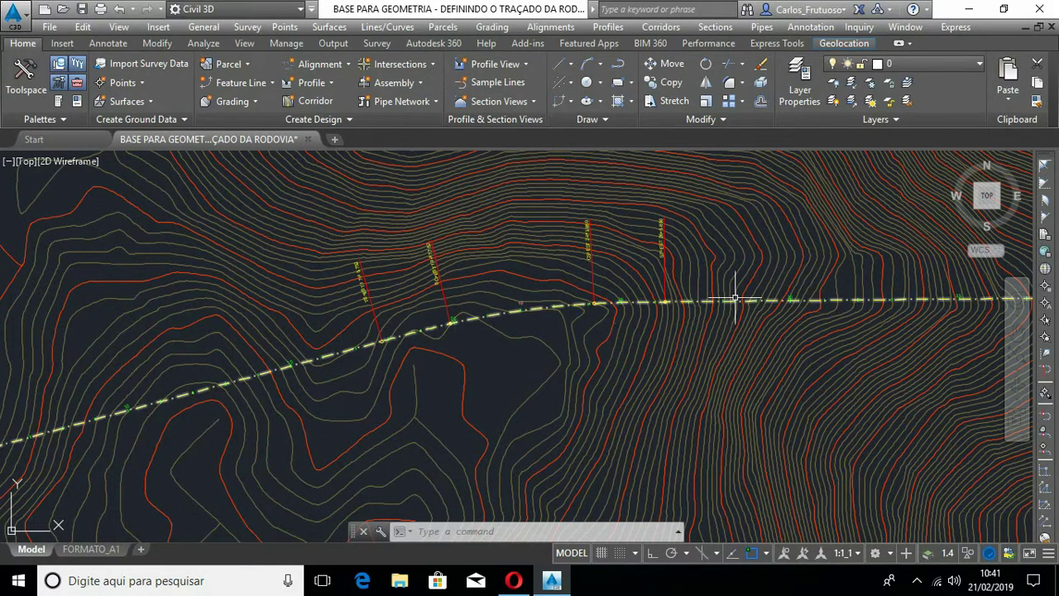
{"action": "scroll", "coordinate": [601, 342], "scroll_direction": "down", "scroll_amount": 1}
{"action": "scroll", "coordinate": [378, 356], "scroll_direction": "up", "scroll_amount": 3}
{"action": "mouse_move", "coordinate": [384, 373]}
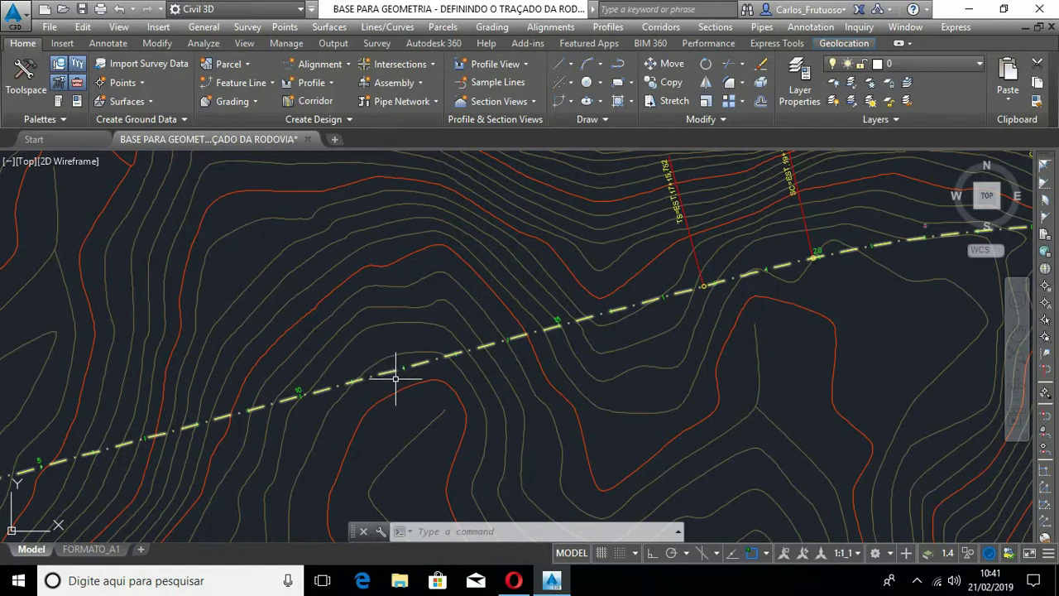
{"action": "scroll", "coordinate": [391, 368], "scroll_direction": "up", "scroll_amount": 2}
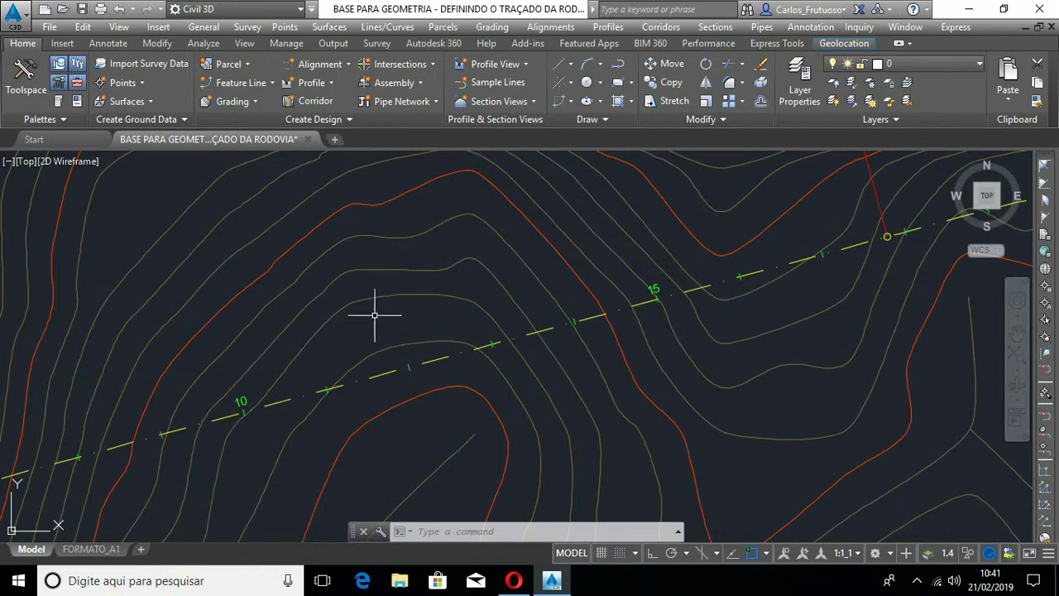
{"action": "mouse_move", "coordinate": [386, 317]}
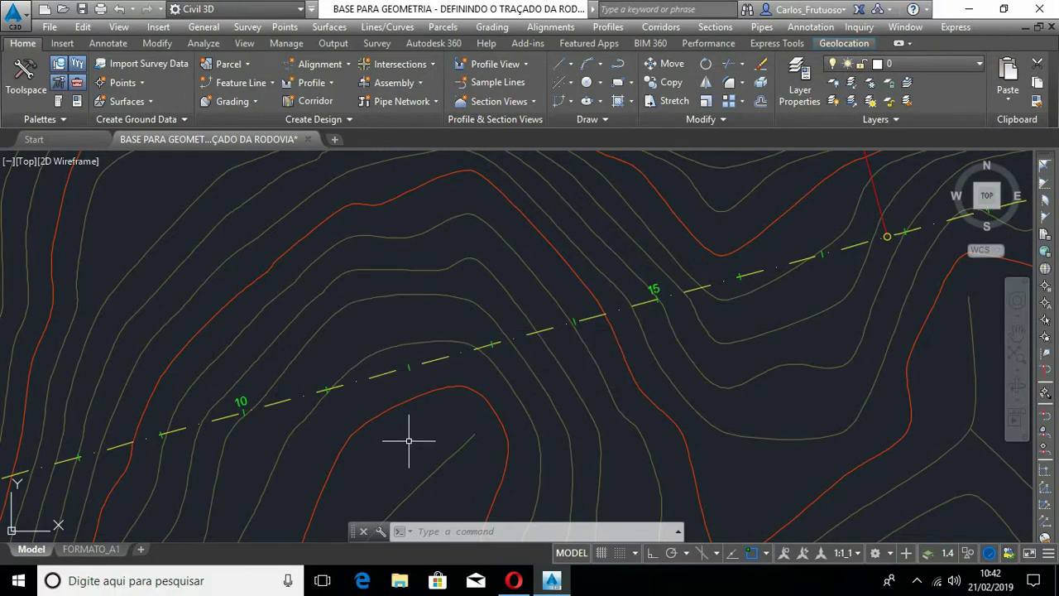
{"action": "scroll", "coordinate": [374, 368], "scroll_direction": "down", "scroll_amount": 2}
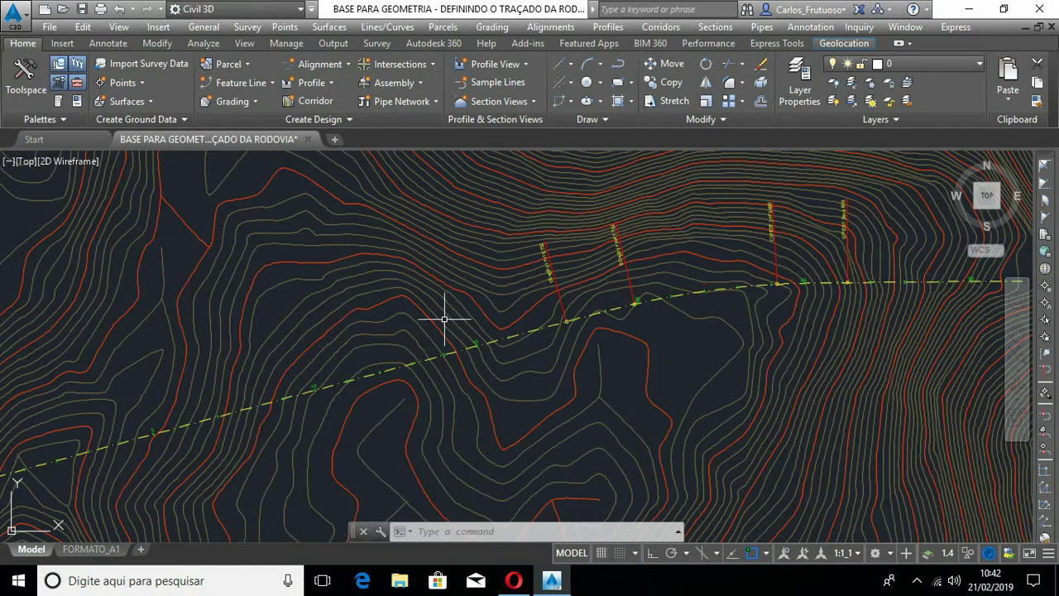
Step: Start creating offset alignments from EIXO DE PROJETO with 2 offsets on the left and 2 on the right
{"action": "scroll", "coordinate": [369, 373], "scroll_direction": "up", "scroll_amount": 3}
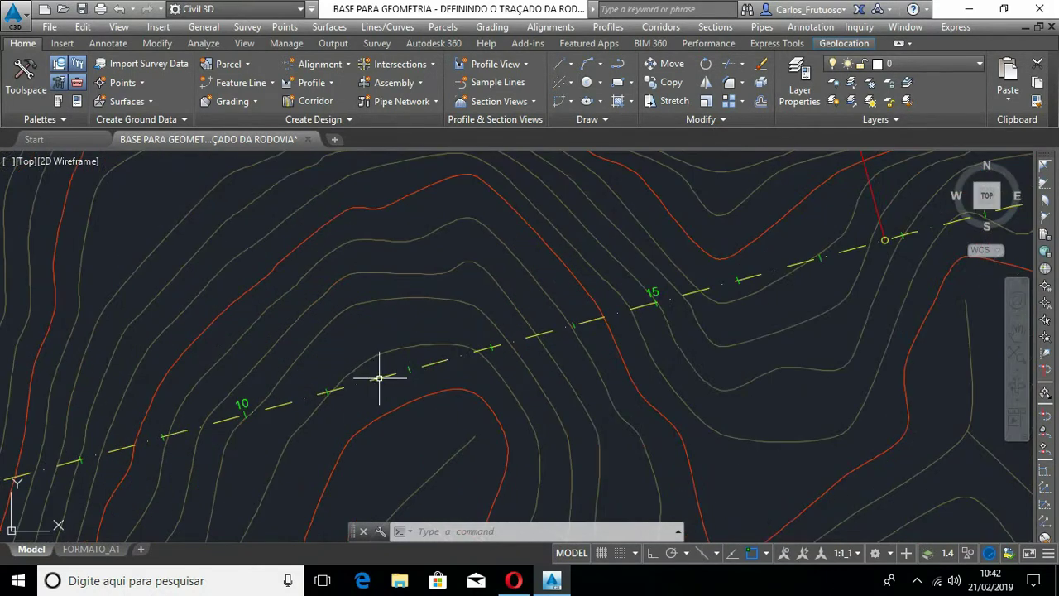
{"action": "left_click", "coordinate": [377, 378]}
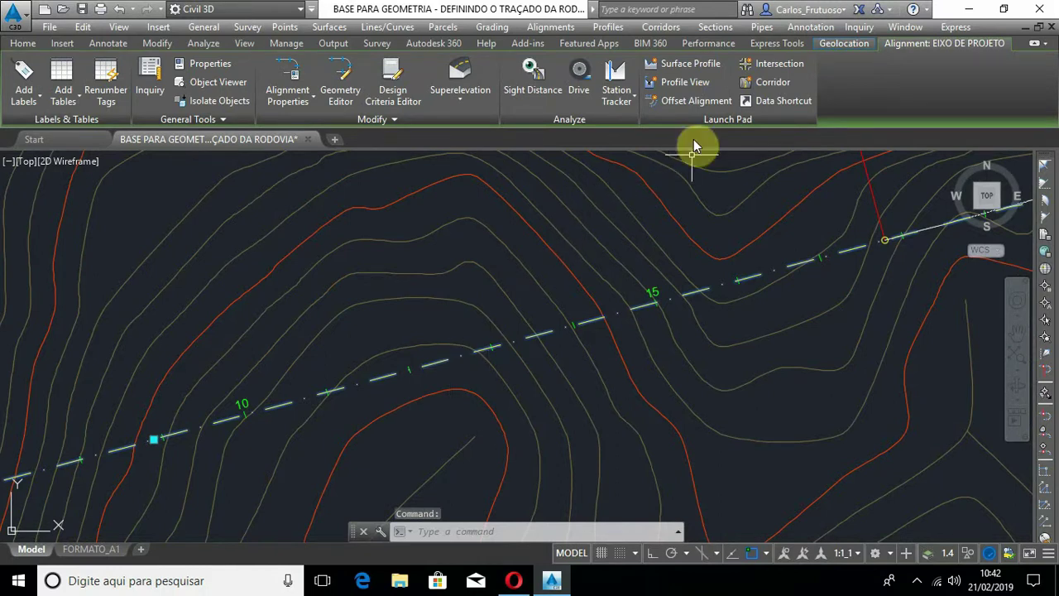
{"action": "left_click", "coordinate": [671, 102]}
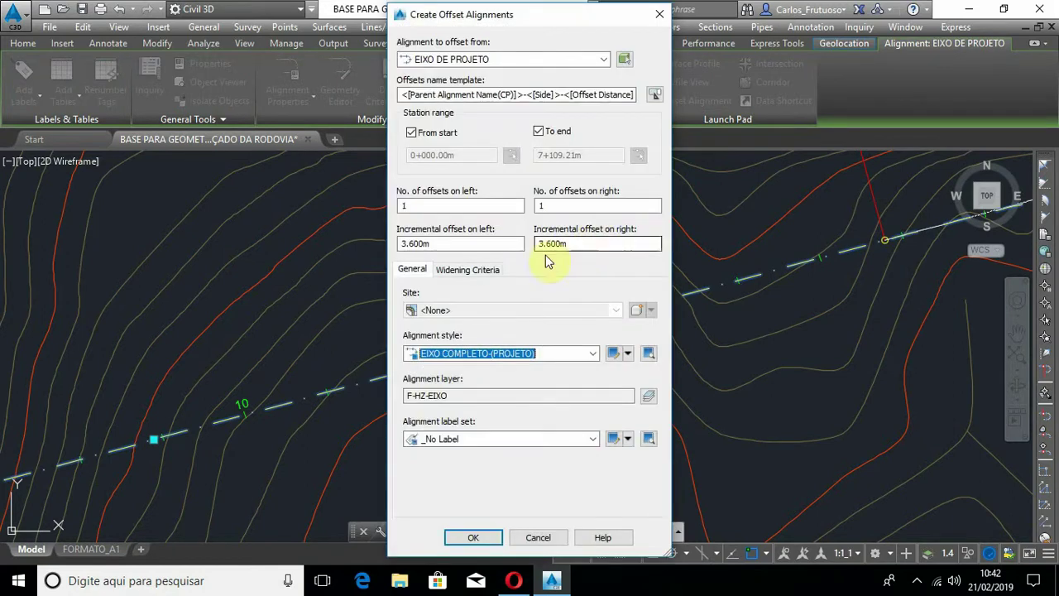
{"action": "left_click_drag", "start_coordinate": [500, 20], "coordinate": [380, 51]}
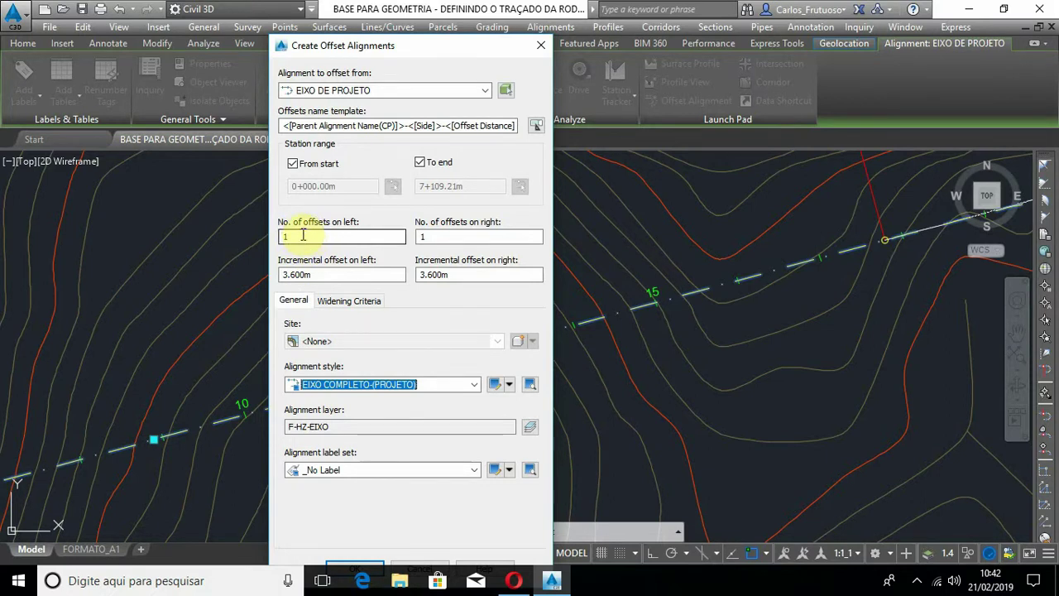
{"action": "double_click", "coordinate": [303, 236]}
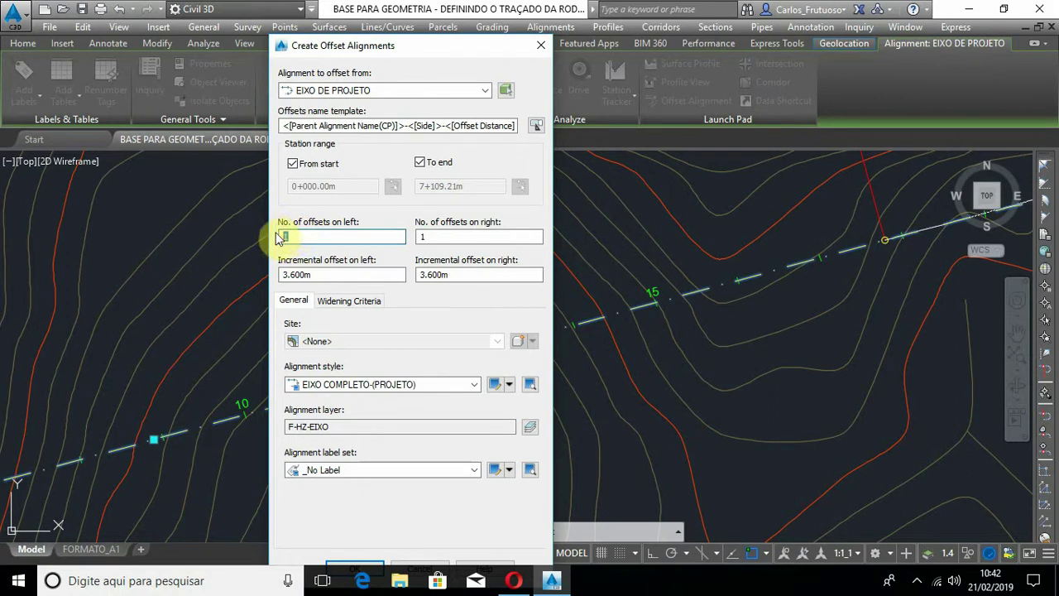
{"action": "type", "text": "2"}
{"action": "double_click", "coordinate": [437, 237]}
{"action": "type", "text": "2"}
Step: Set the incremental offset of the offset alignments to 4.250 m on both the left and right sides
{"action": "left_click", "coordinate": [350, 276]}
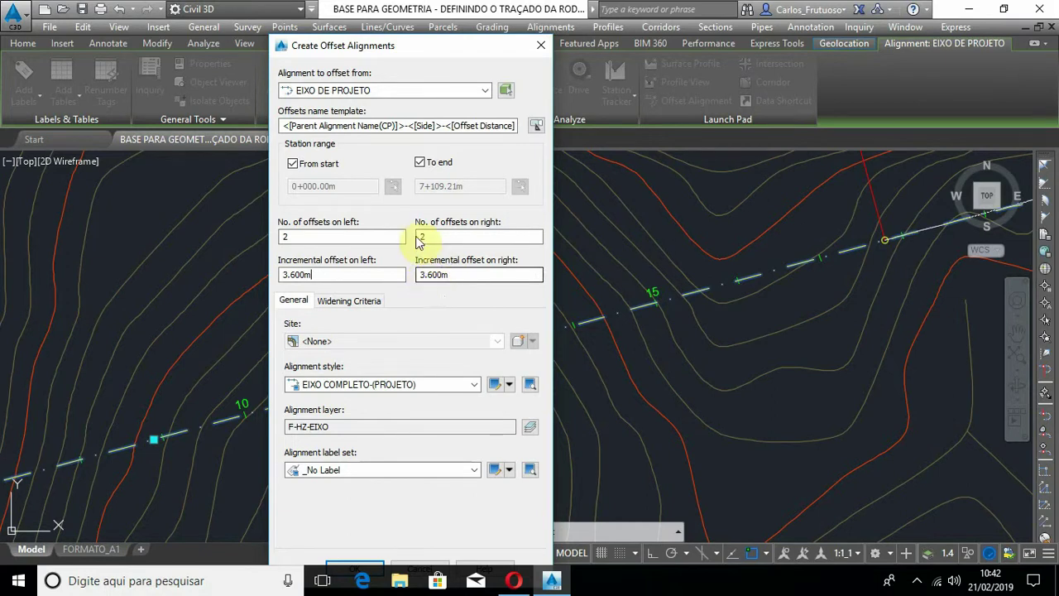
{"action": "left_click", "coordinate": [297, 277]}
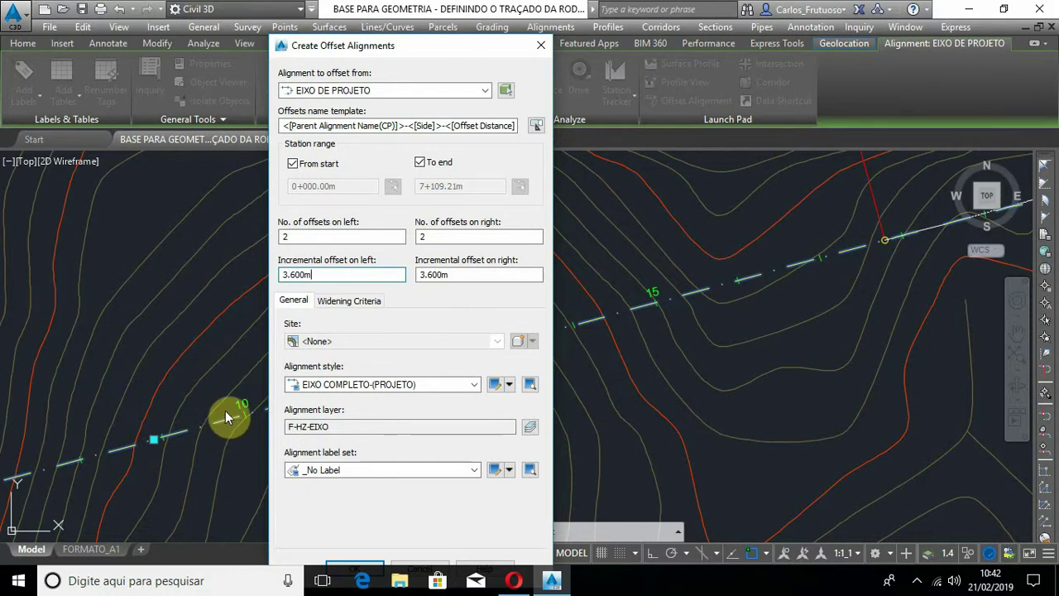
{"action": "left_click", "coordinate": [311, 276]}
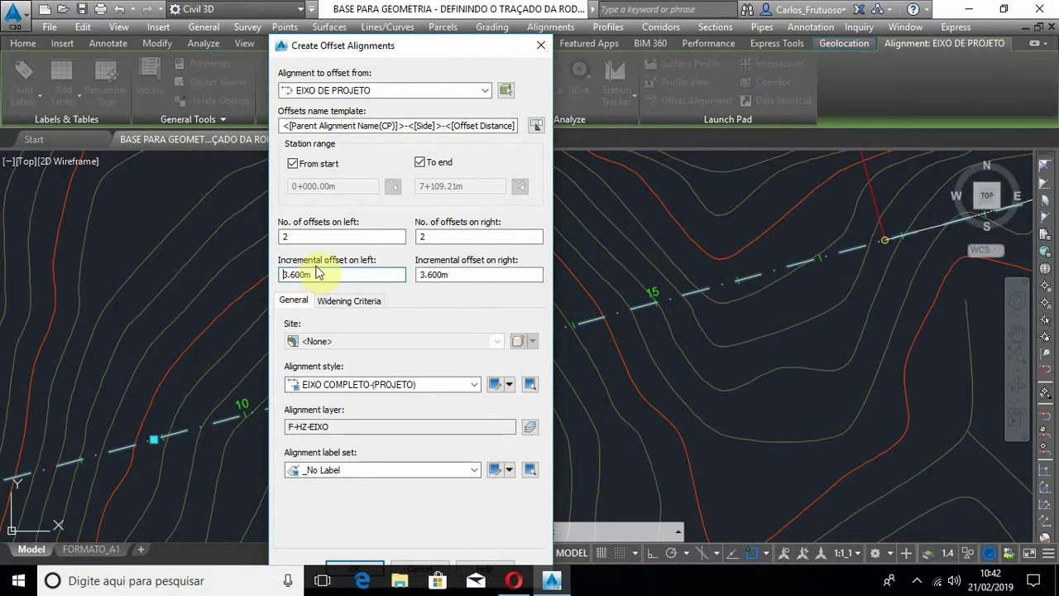
{"action": "left_click_drag", "start_coordinate": [308, 278], "coordinate": [279, 276]}
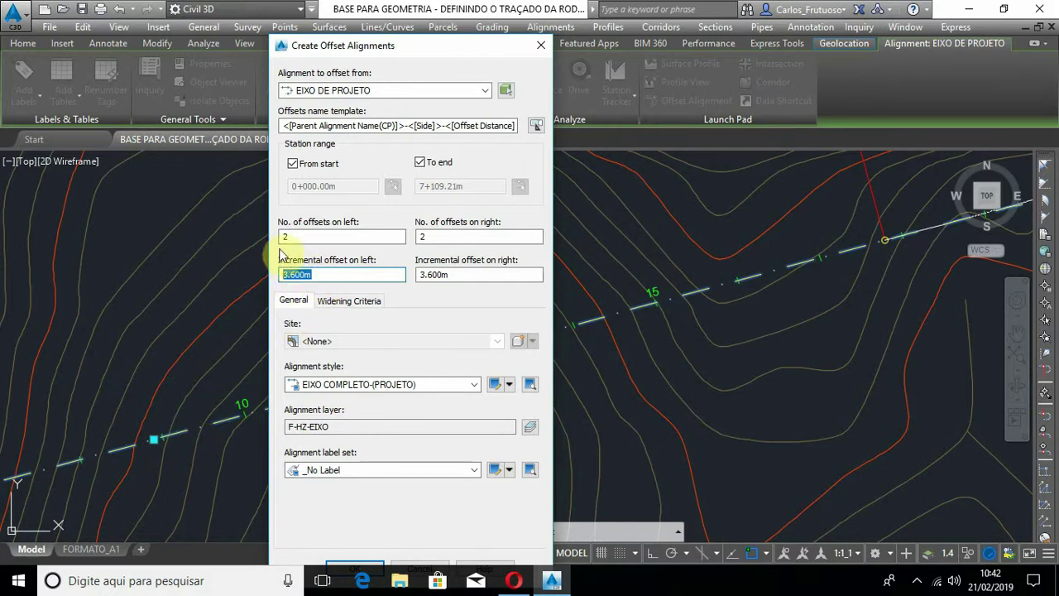
{"action": "type", "text": "4"}
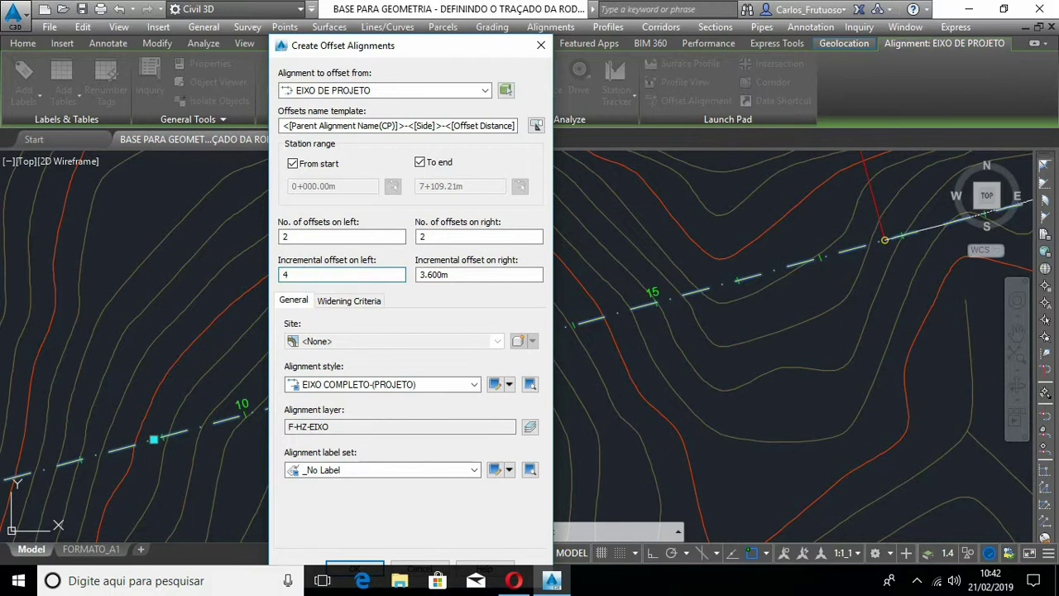
{"action": "type", "text": ".250m"}
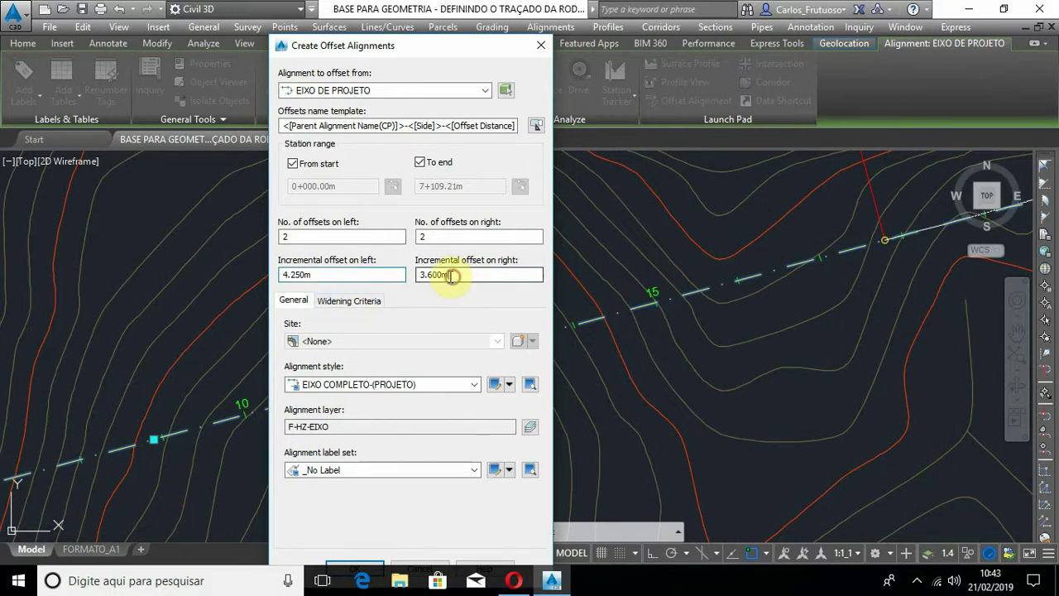
{"action": "left_click", "coordinate": [449, 274]}
{"action": "type", "text": "4.25"}
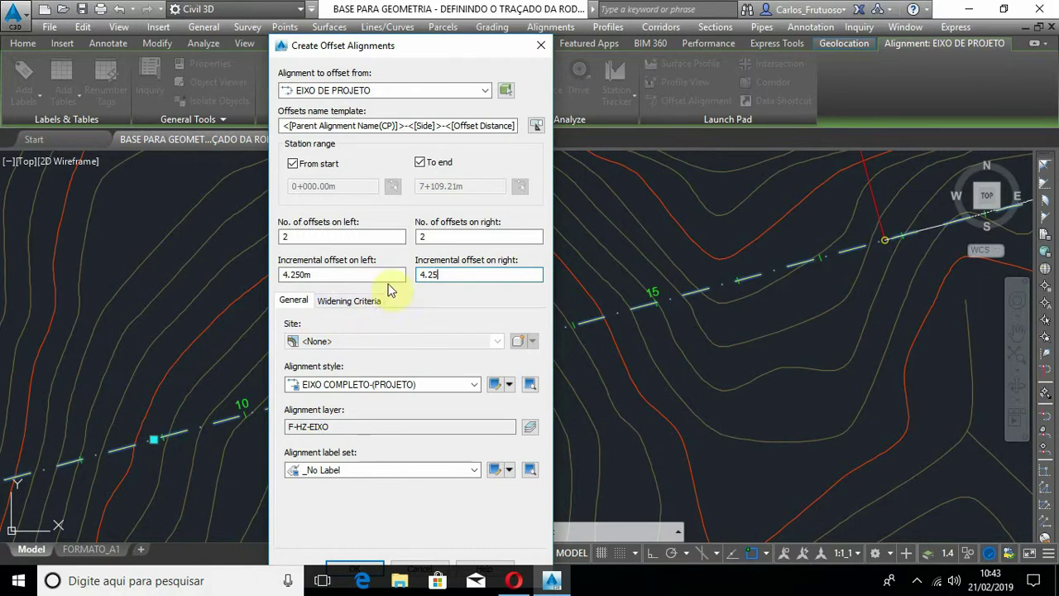
{"action": "left_click", "coordinate": [438, 237]}
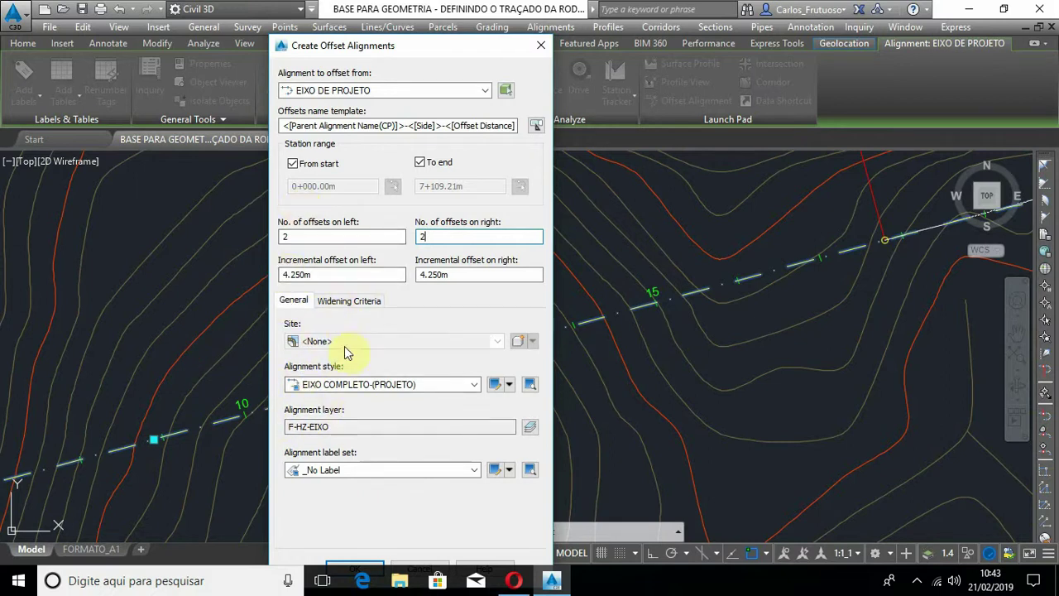
Step: Assign the PARALELO alignment style to the offset alignments and open their widening criteria
{"action": "left_click", "coordinate": [352, 385]}
{"action": "left_click", "coordinate": [342, 438]}
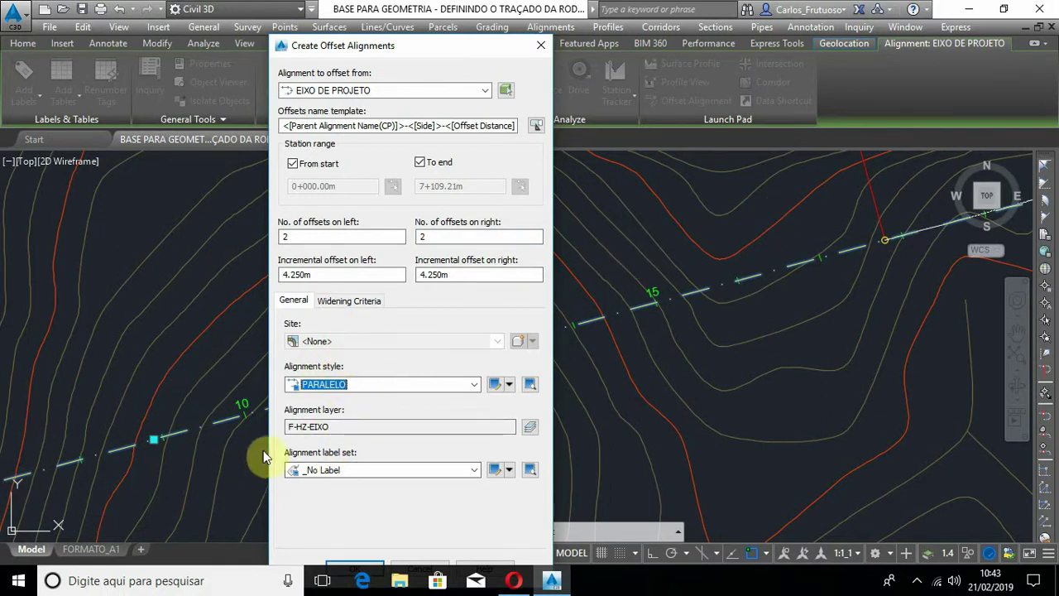
{"action": "left_click", "coordinate": [345, 301]}
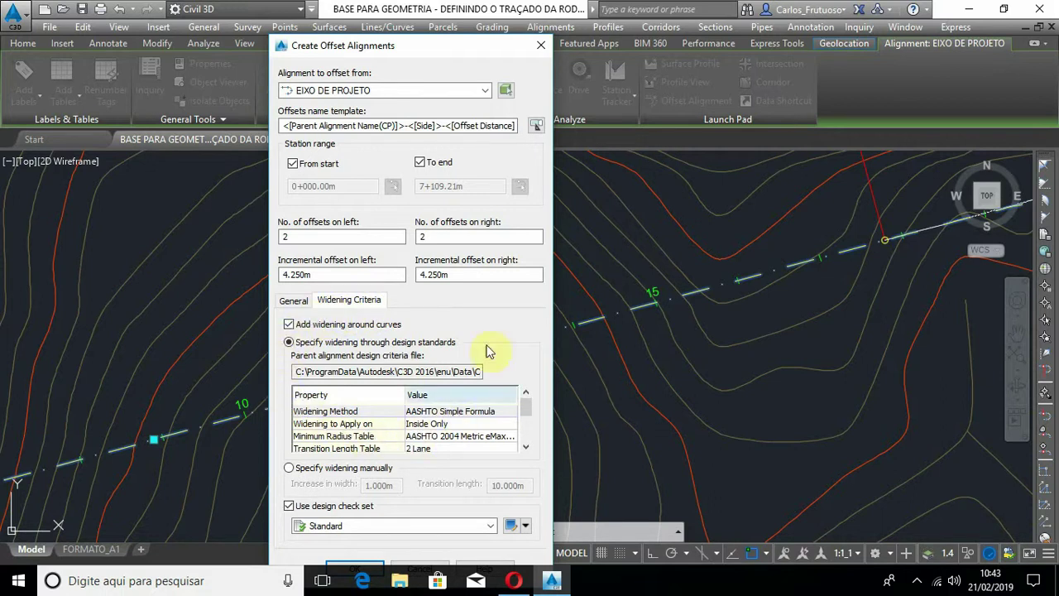
Step: Set the widening method to Veiculo de Projeto SR and apply the widening on both sides
{"action": "left_click_drag", "start_coordinate": [438, 45], "coordinate": [429, 27]}
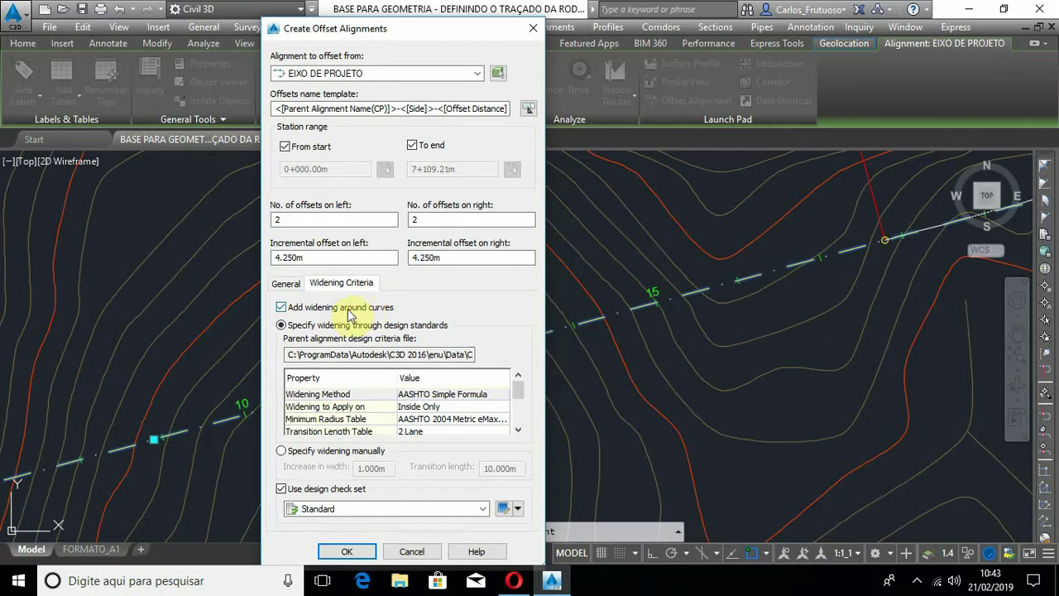
{"action": "left_click", "coordinate": [474, 396]}
{"action": "left_click", "coordinate": [474, 397]}
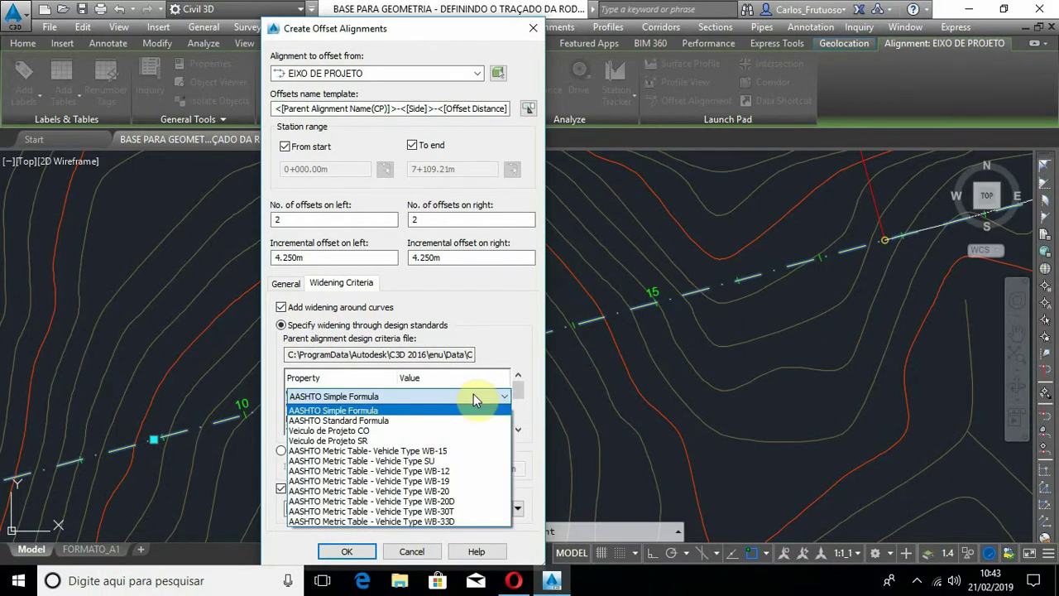
{"action": "left_click", "coordinate": [330, 442]}
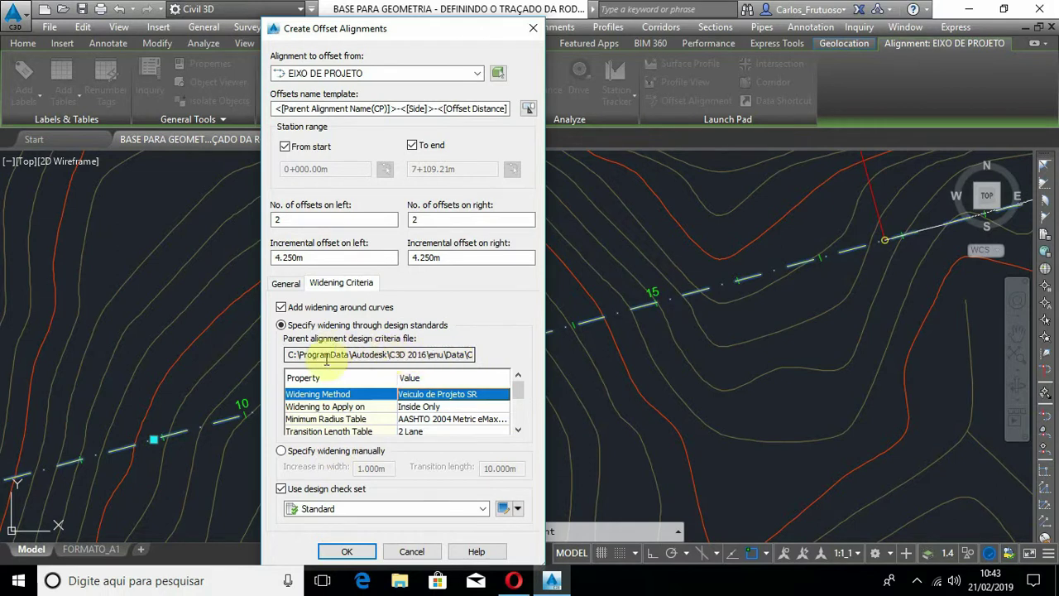
{"action": "left_click", "coordinate": [436, 406]}
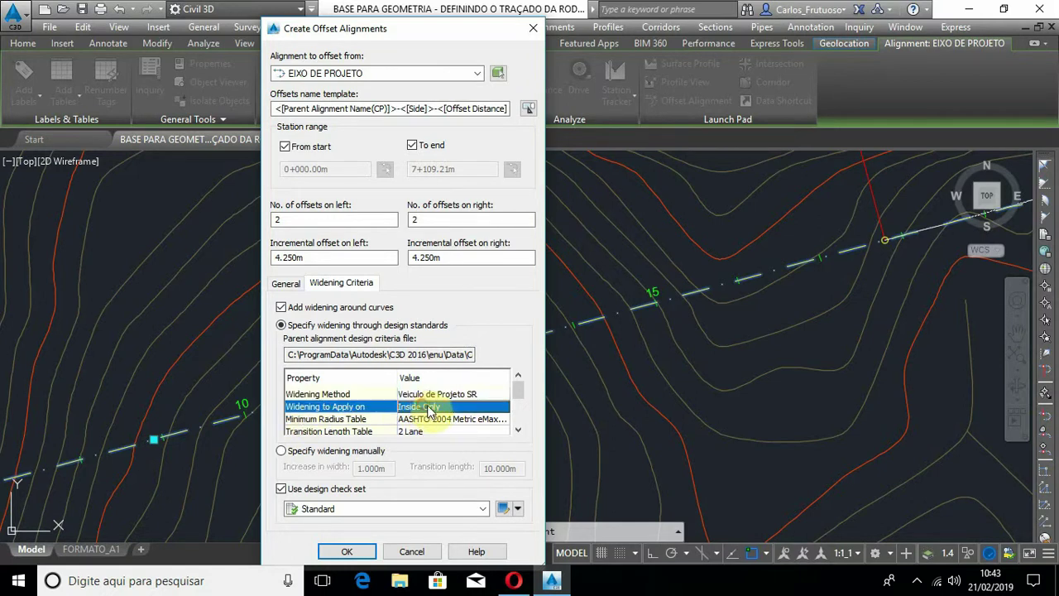
{"action": "left_click", "coordinate": [436, 406]}
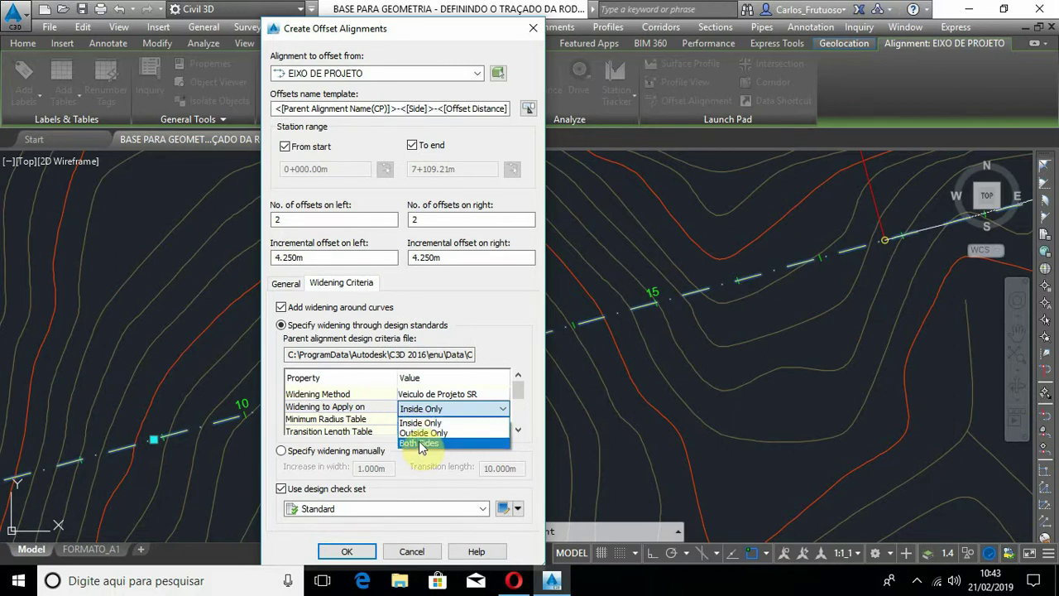
{"action": "left_click", "coordinate": [421, 444]}
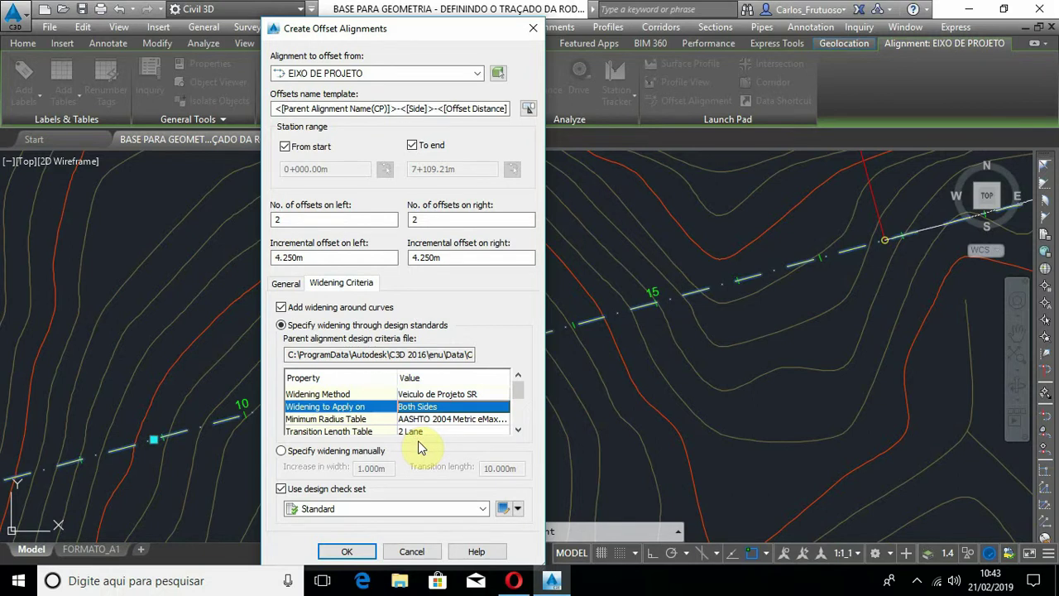
Step: Choose the AASHTO 2004 Metric eMax 8% minimum radius table and the AASHTO 2004 Crowned Roadway Com Espiral attainment method
{"action": "scroll", "coordinate": [467, 427], "scroll_direction": "down", "scroll_amount": 1}
{"action": "left_click", "coordinate": [473, 406]}
{"action": "left_click", "coordinate": [472, 407]}
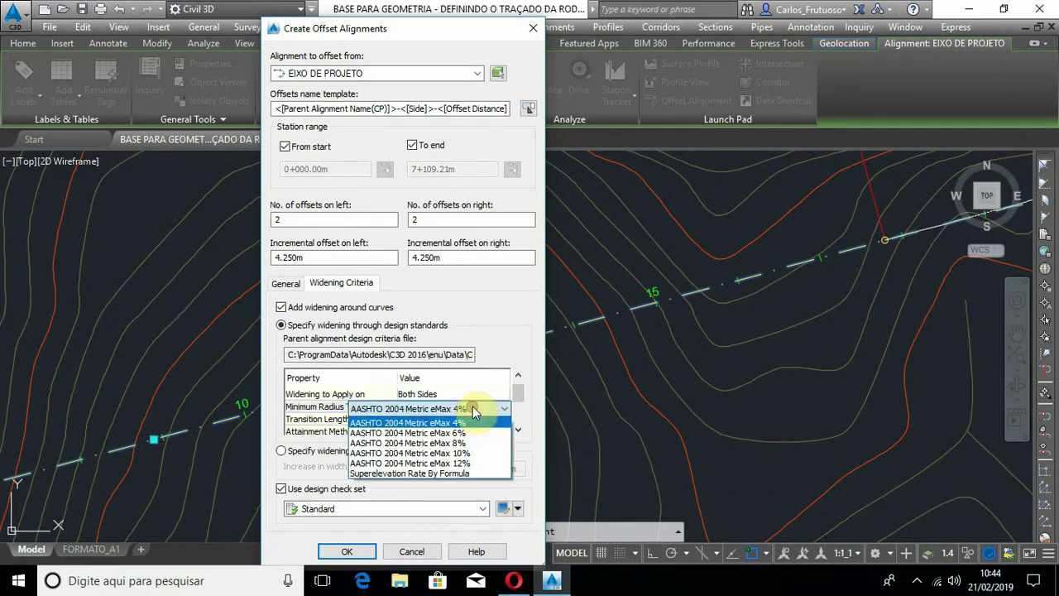
{"action": "left_click", "coordinate": [435, 443]}
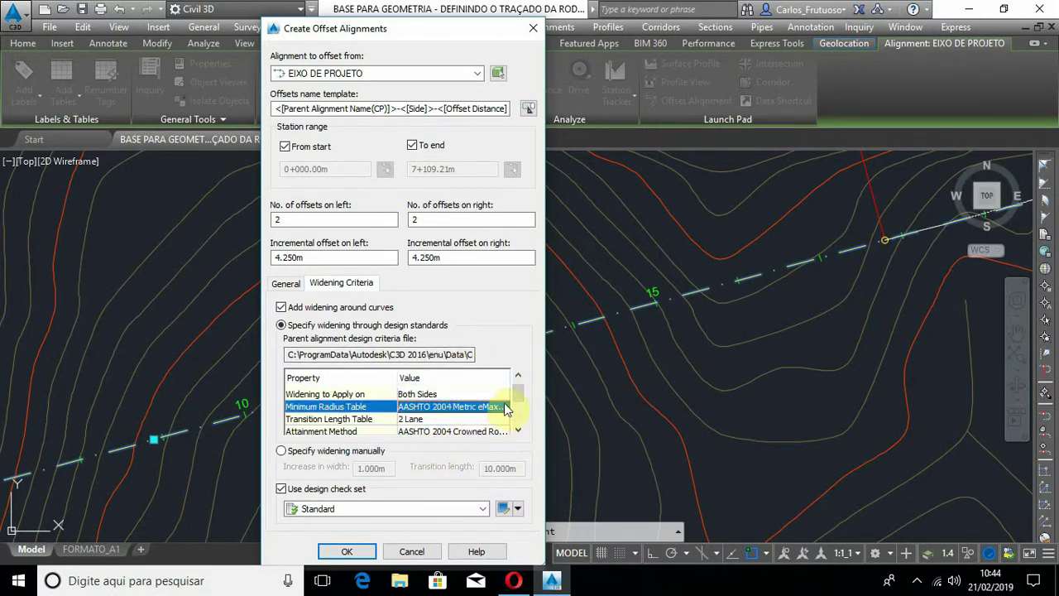
{"action": "scroll", "coordinate": [520, 398], "scroll_direction": "down", "scroll_amount": 2}
{"action": "left_click_drag", "start_coordinate": [520, 402], "coordinate": [521, 404]}
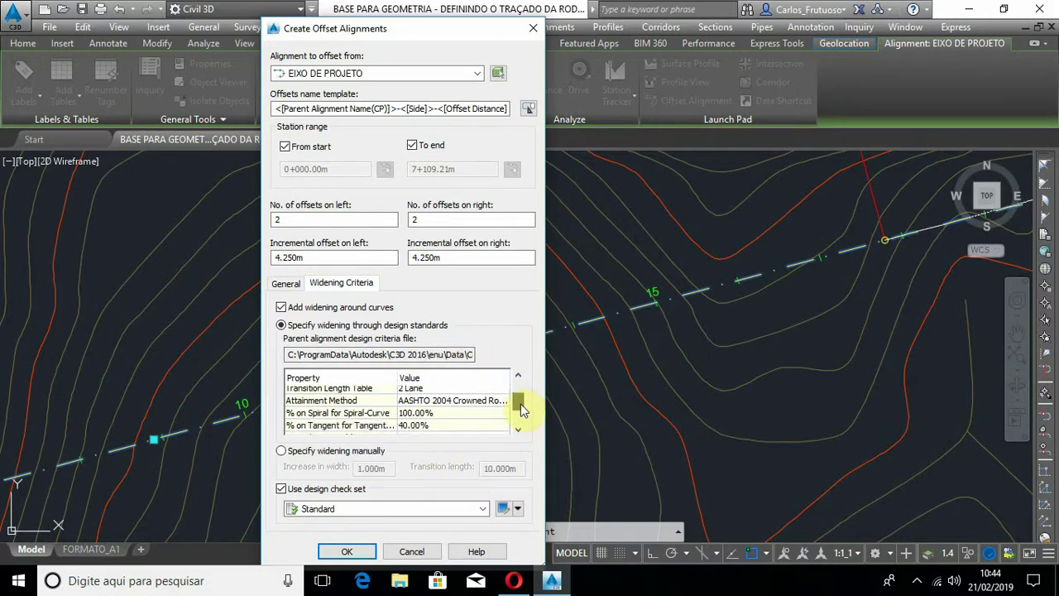
{"action": "left_click", "coordinate": [467, 403]}
{"action": "left_click", "coordinate": [467, 403]}
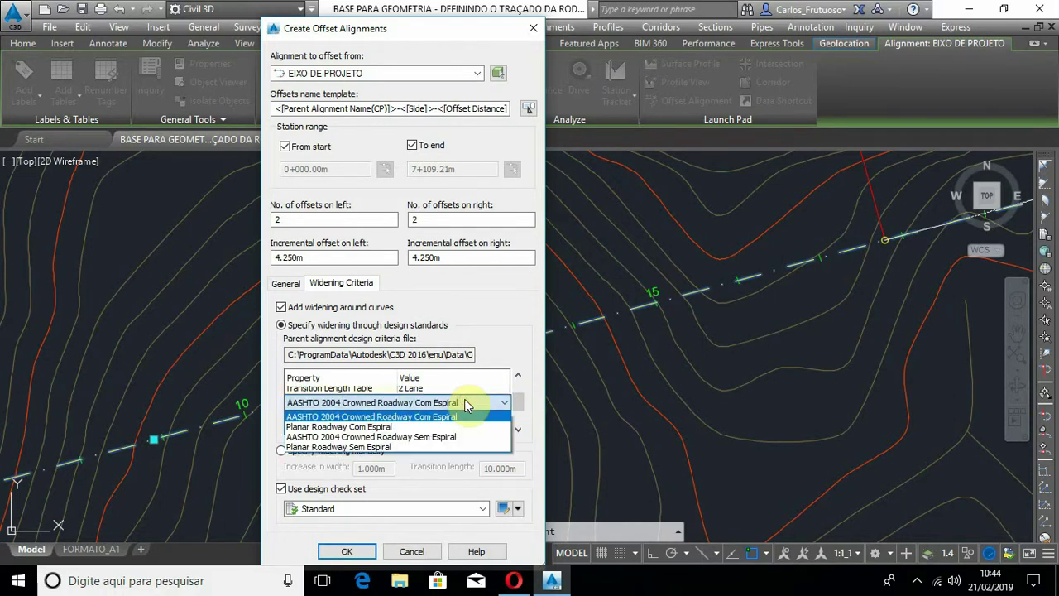
{"action": "left_click", "coordinate": [405, 417]}
Step: Set the normal lane width in the widening criteria to 4.25 m
{"action": "left_click_drag", "start_coordinate": [515, 402], "coordinate": [517, 410]}
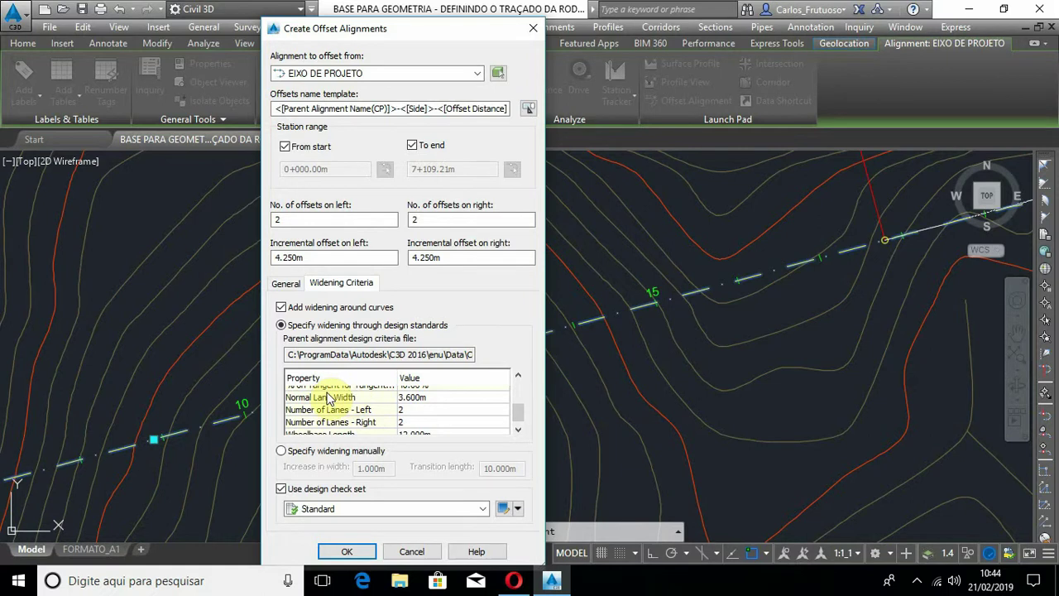
{"action": "left_click", "coordinate": [413, 398]}
{"action": "left_click", "coordinate": [420, 401]}
{"action": "type", "text": "4.25"}
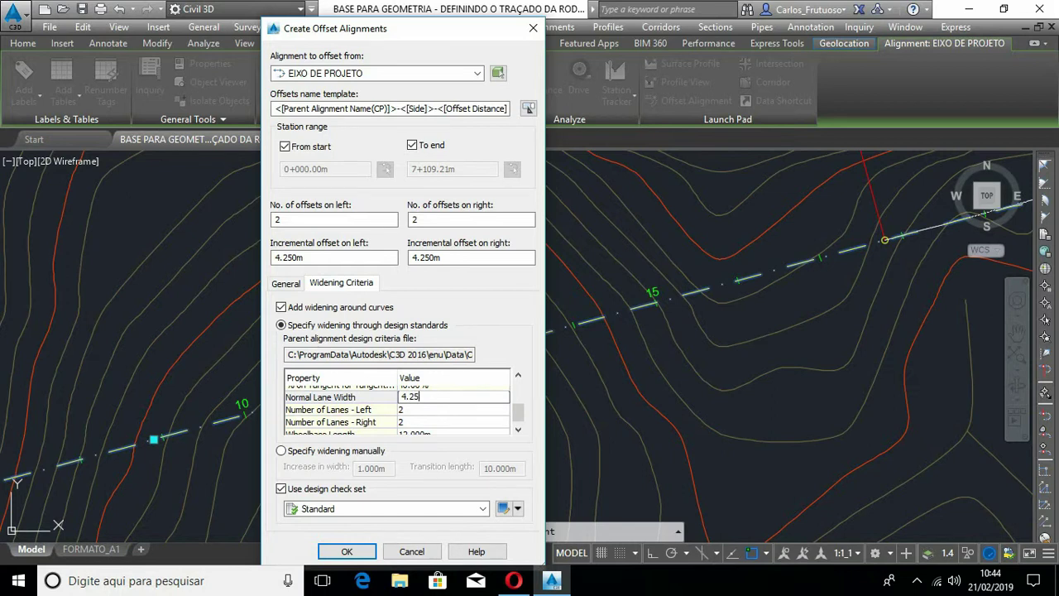
{"action": "left_click", "coordinate": [418, 412]}
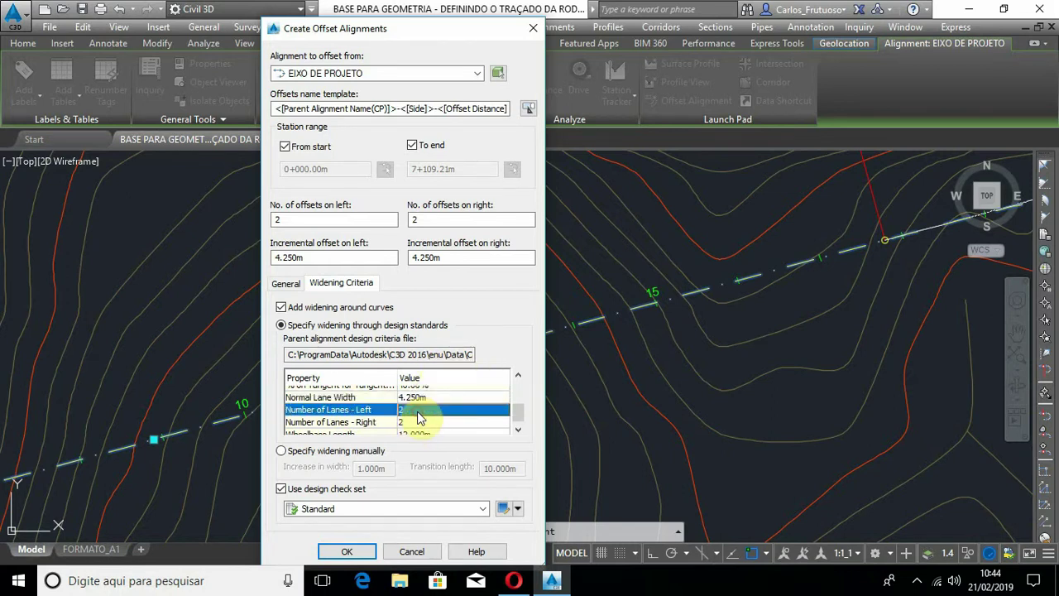
{"action": "scroll", "coordinate": [418, 418], "scroll_direction": "down", "scroll_amount": 1}
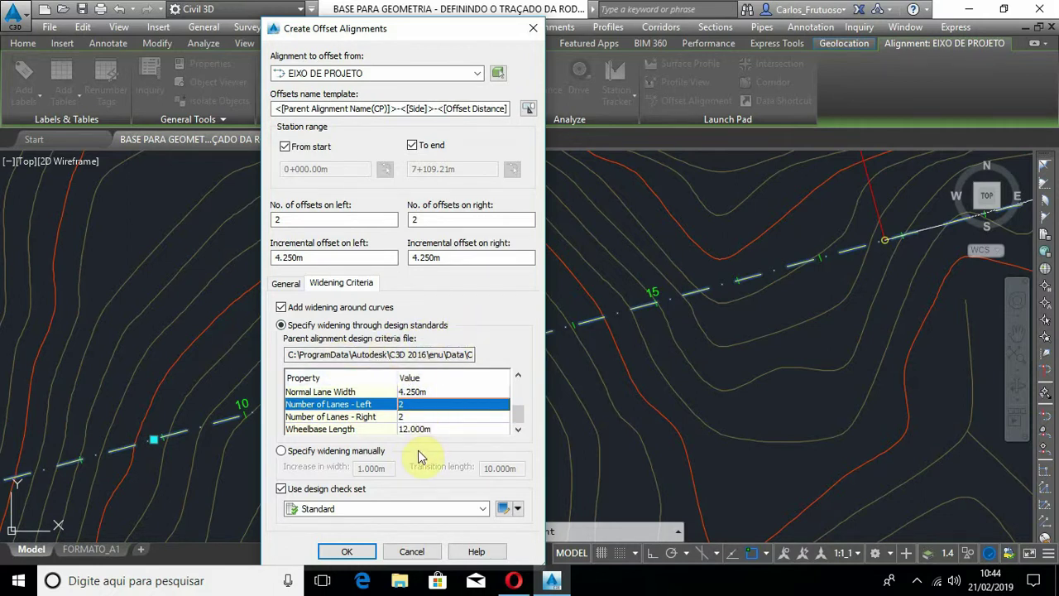
Step: Turn off the design check set, create the offset alignments and dismiss the event list
{"action": "left_click", "coordinate": [342, 507]}
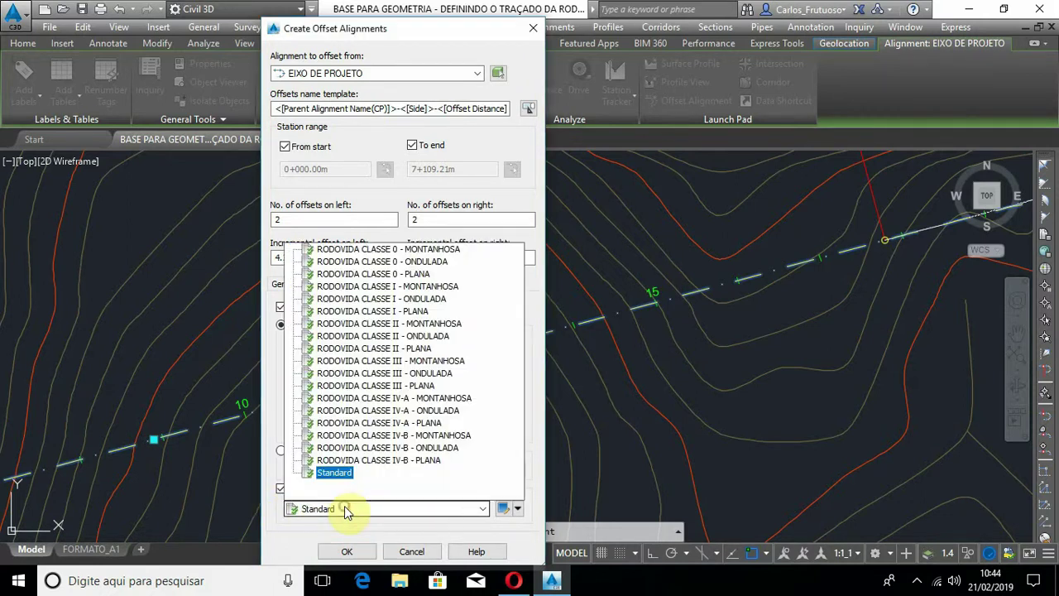
{"action": "left_click", "coordinate": [351, 509]}
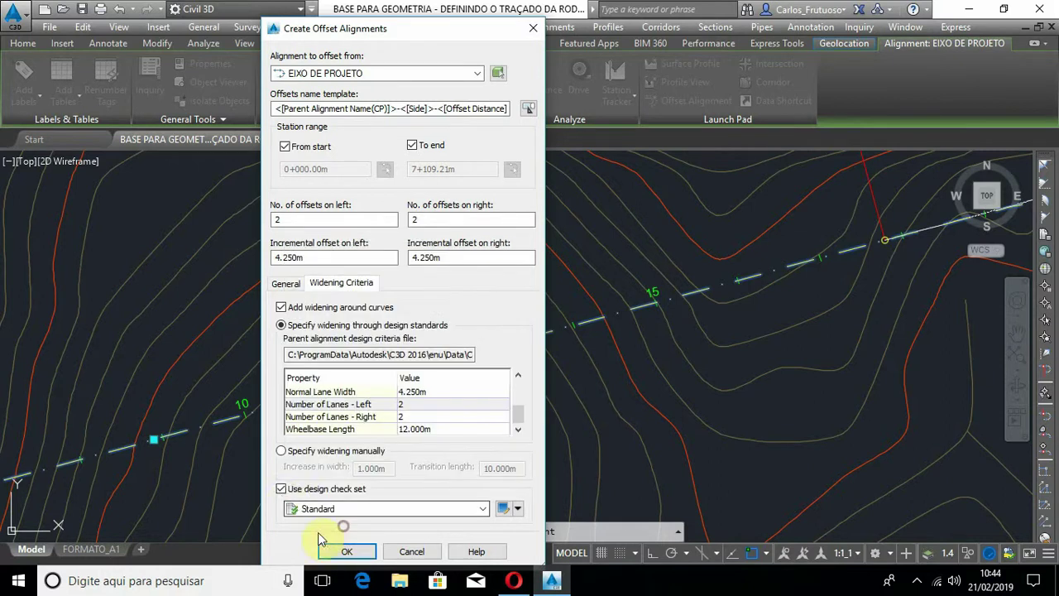
{"action": "left_click", "coordinate": [280, 490]}
{"action": "scroll", "coordinate": [472, 424], "scroll_direction": "up", "scroll_amount": 2}
{"action": "scroll", "coordinate": [469, 418], "scroll_direction": "up", "scroll_amount": 1}
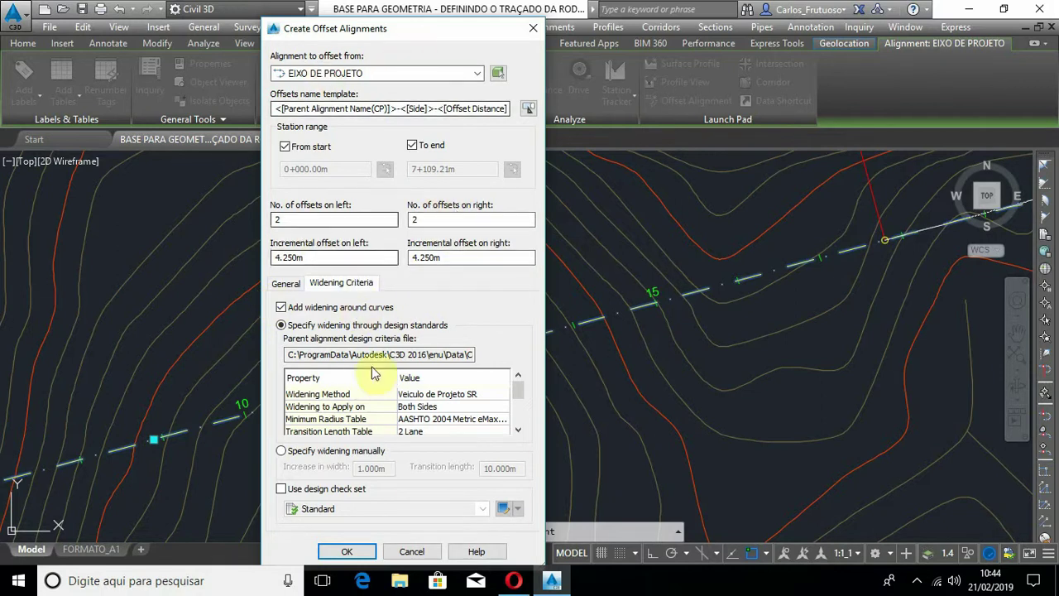
{"action": "left_click", "coordinate": [357, 553]}
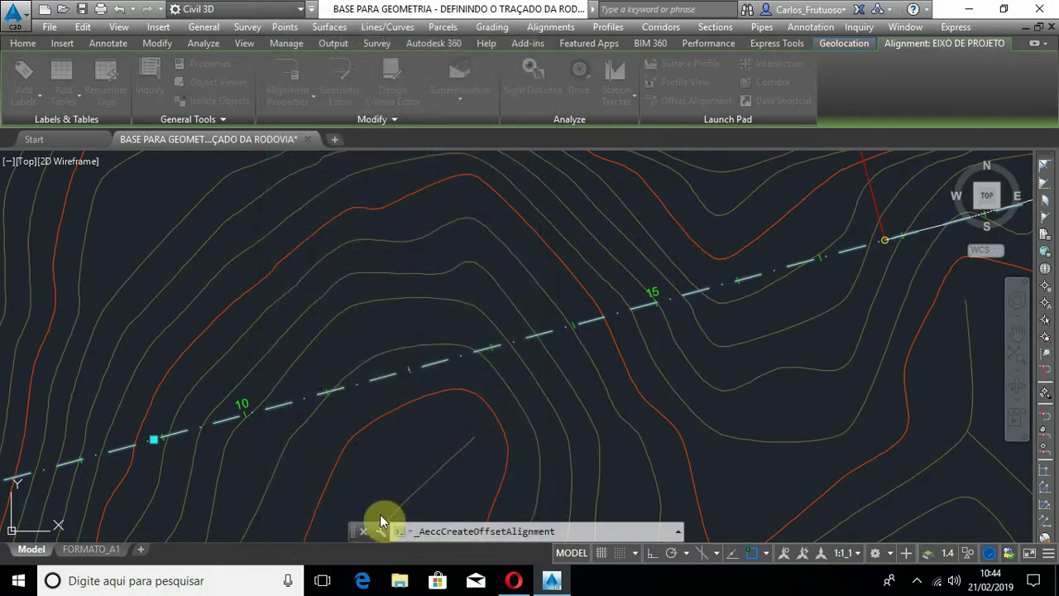
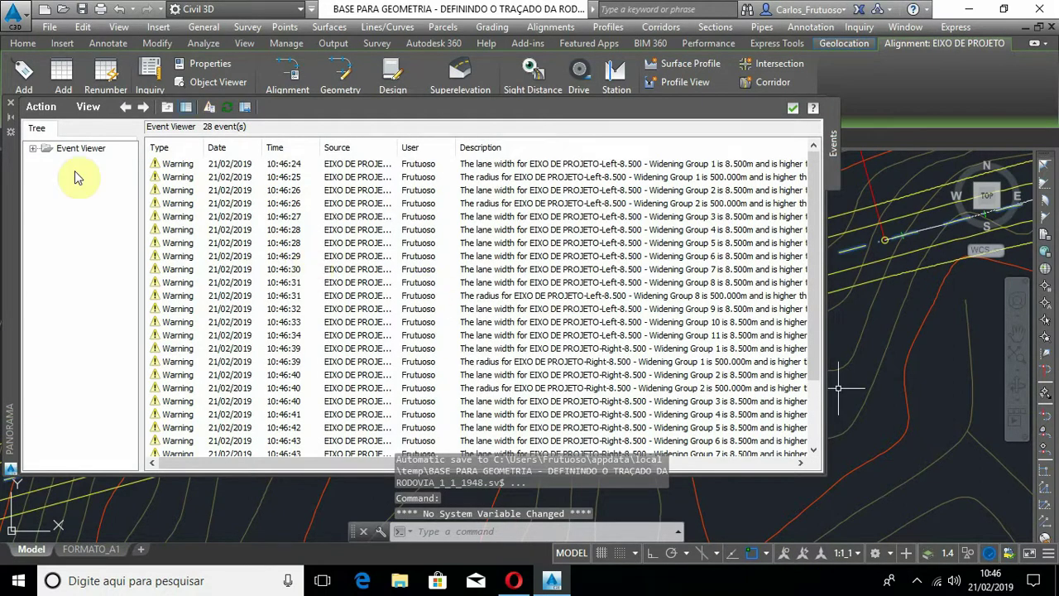
{"action": "left_click", "coordinate": [10, 103]}
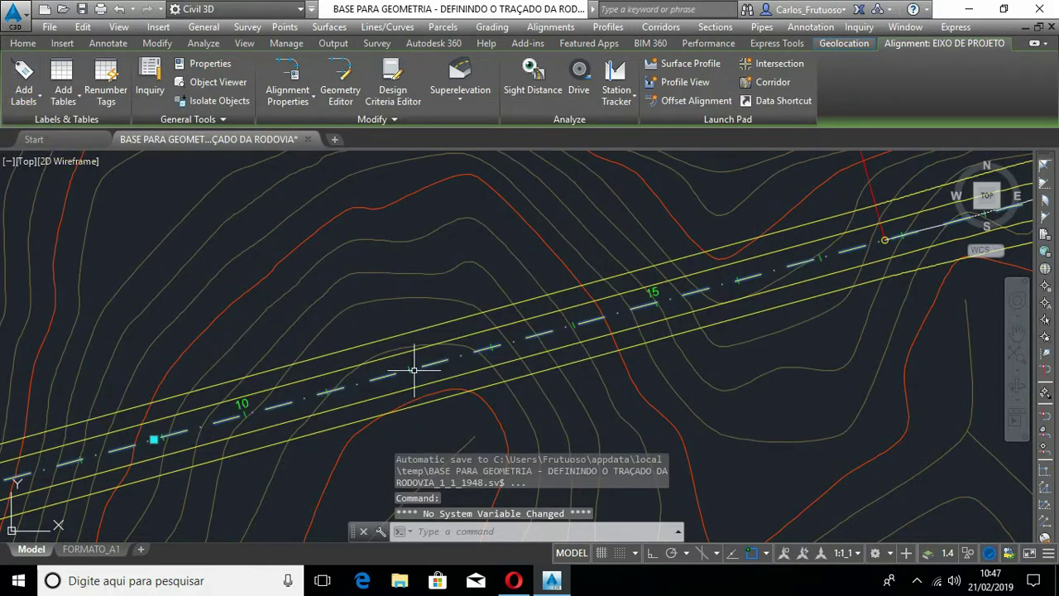
Step: Open the display settings of the PARALELO style from the outermost offset alignment near station 17
{"action": "middle_click_drag", "start_coordinate": [796, 288], "coordinate": [584, 339]}
{"action": "key", "text": "Escape"}
{"action": "middle_click_drag", "start_coordinate": [828, 378], "coordinate": [480, 444]}
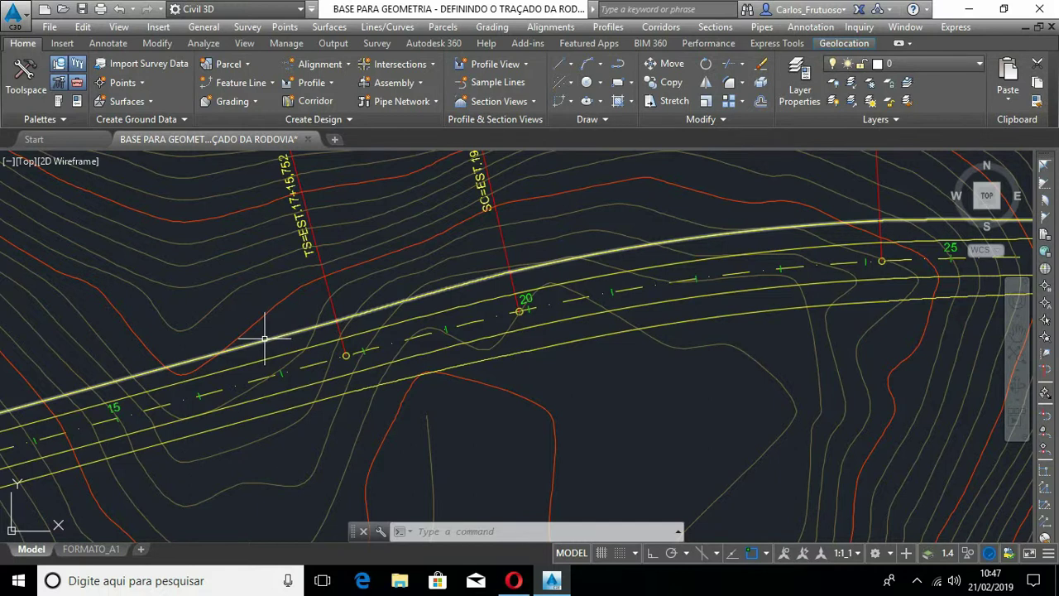
{"action": "left_click", "coordinate": [265, 337]}
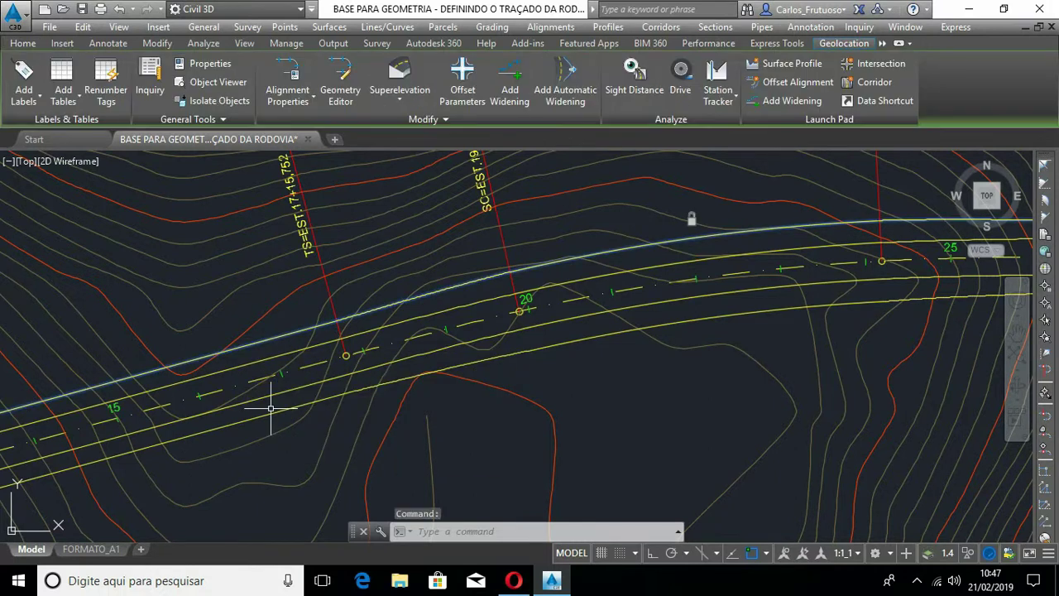
{"action": "right_click", "coordinate": [273, 342]}
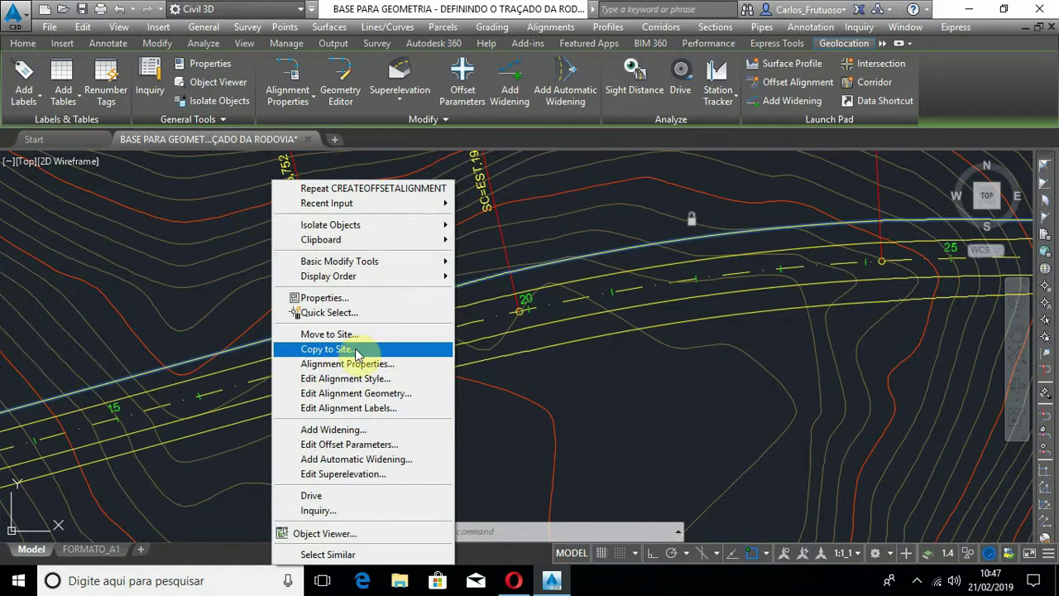
{"action": "left_click", "coordinate": [379, 378]}
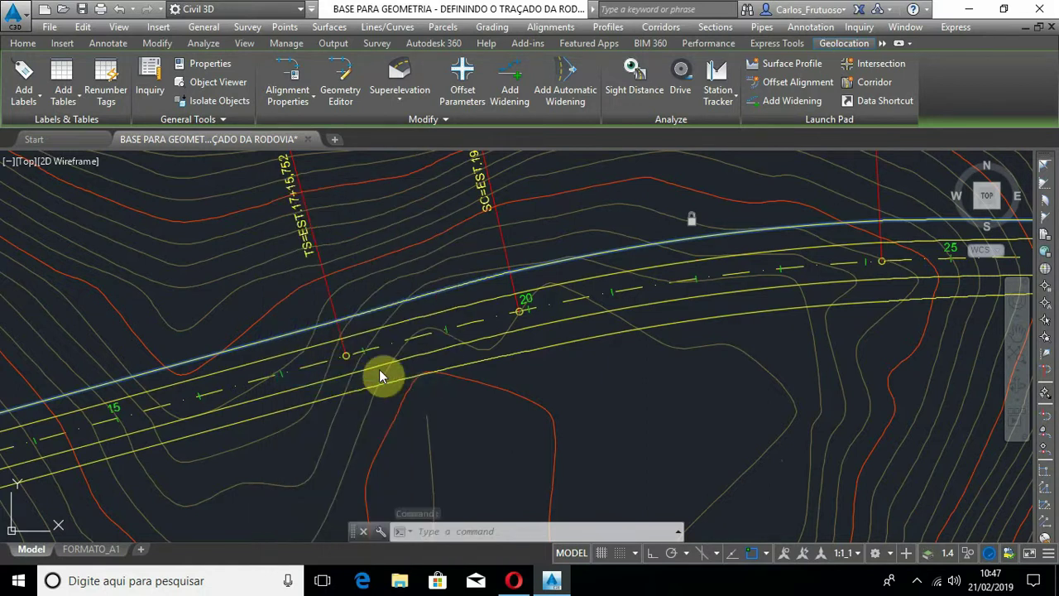
{"action": "left_click", "coordinate": [419, 132]}
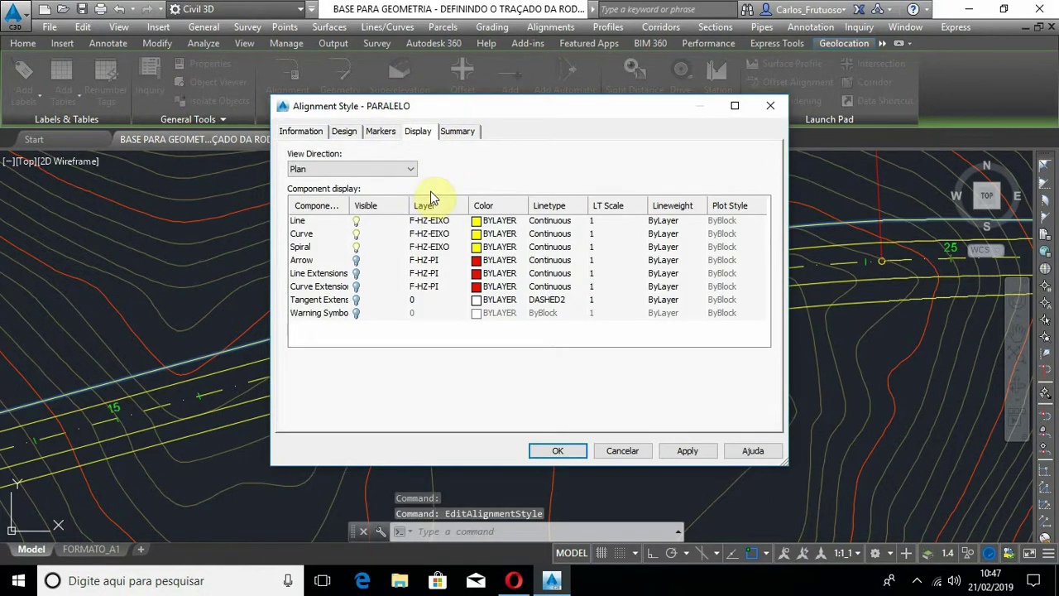
Step: Set the line, curve and spiral colour of the PARALELO alignment style to blue
{"action": "left_click", "coordinate": [313, 221]}
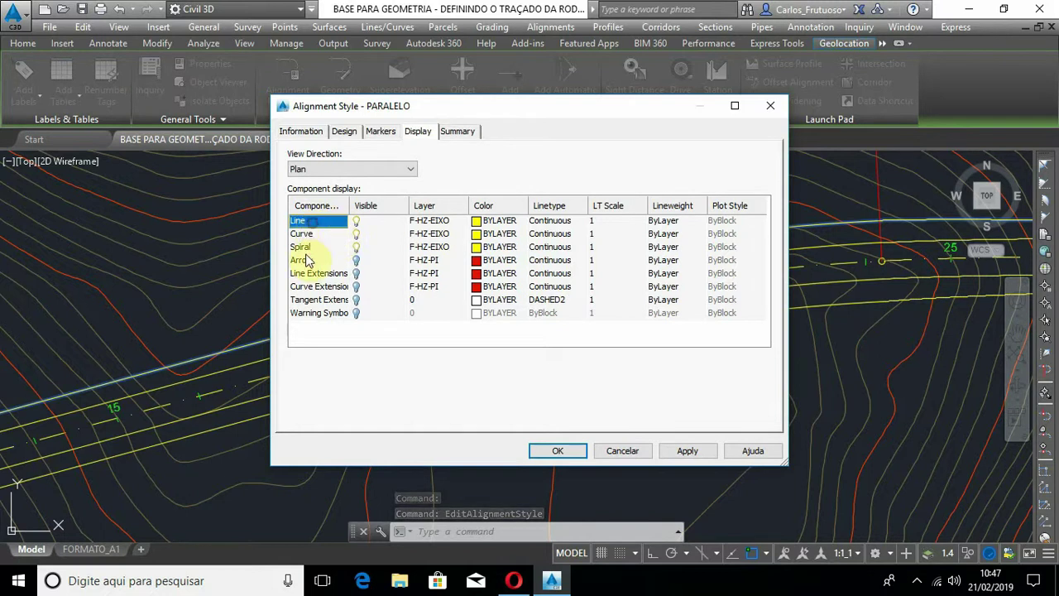
{"action": "left_click", "coordinate": [300, 246], "text": "shift"}
{"action": "left_click", "coordinate": [477, 234]}
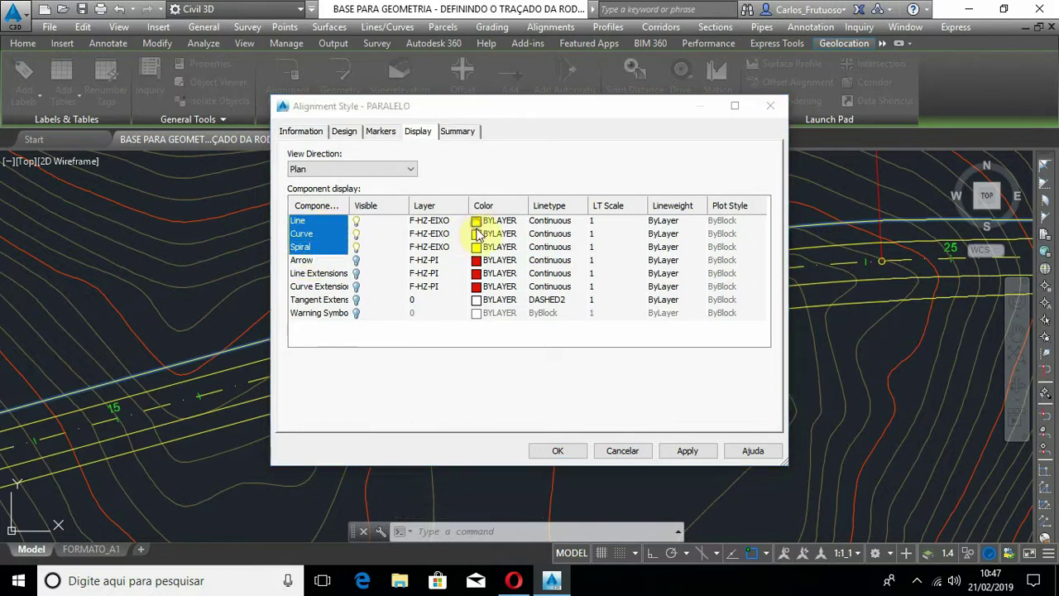
{"action": "left_click", "coordinate": [465, 324]}
{"action": "left_click", "coordinate": [507, 414]}
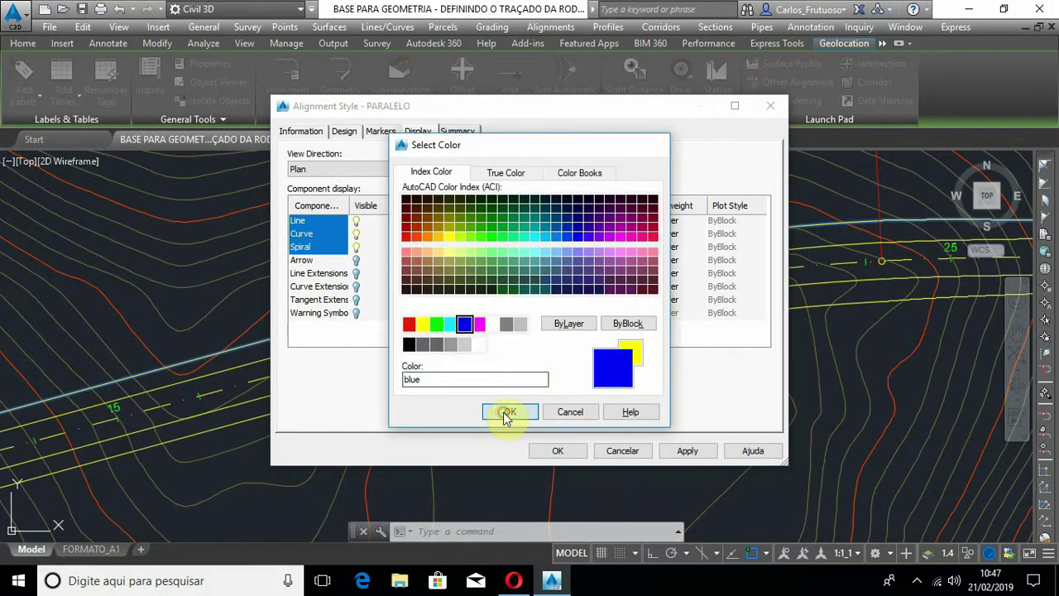
{"action": "left_click", "coordinate": [556, 450]}
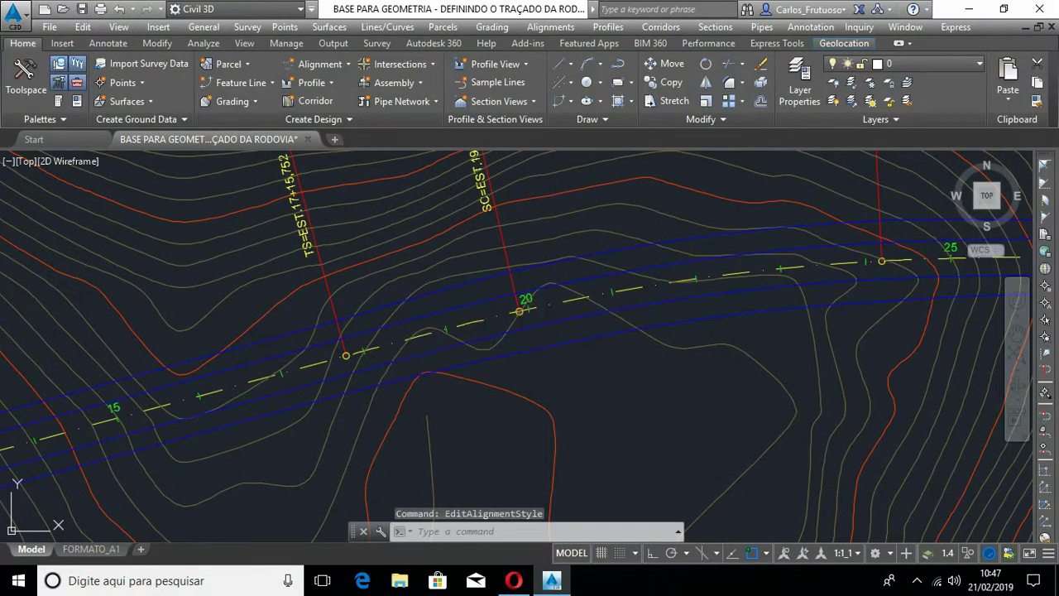
{"action": "left_click", "coordinate": [386, 347]}
{"action": "key", "text": "Escape"}
Step: Offset the centreline alignment by 8.5 towards the north side of the curve near station 20
{"action": "scroll", "coordinate": [525, 284], "scroll_direction": "down", "scroll_amount": 3}
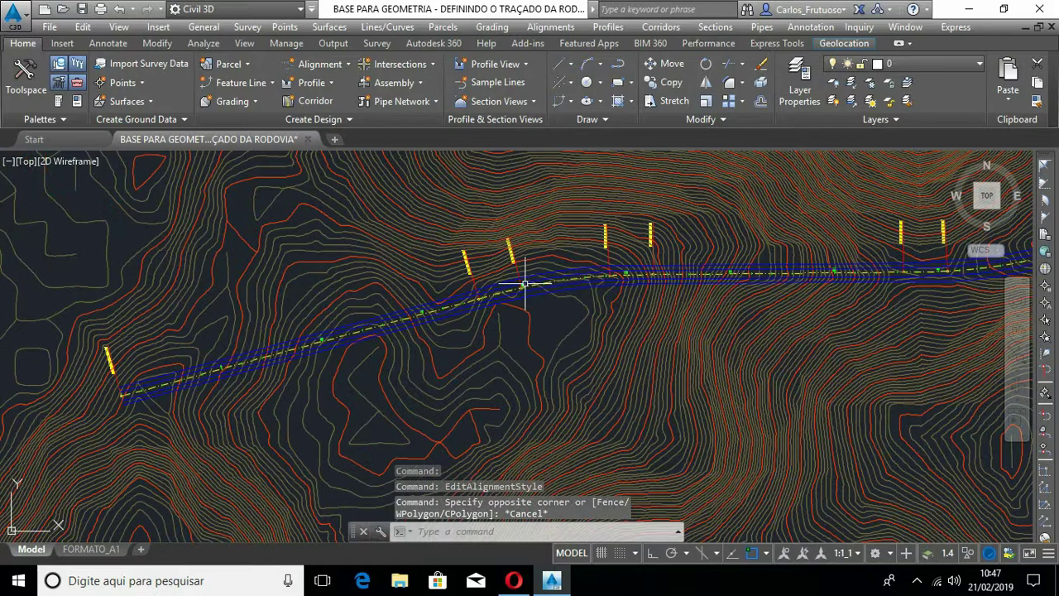
{"action": "scroll", "coordinate": [525, 284], "scroll_direction": "down", "scroll_amount": 2}
{"action": "scroll", "coordinate": [525, 284], "scroll_direction": "up", "scroll_amount": 2}
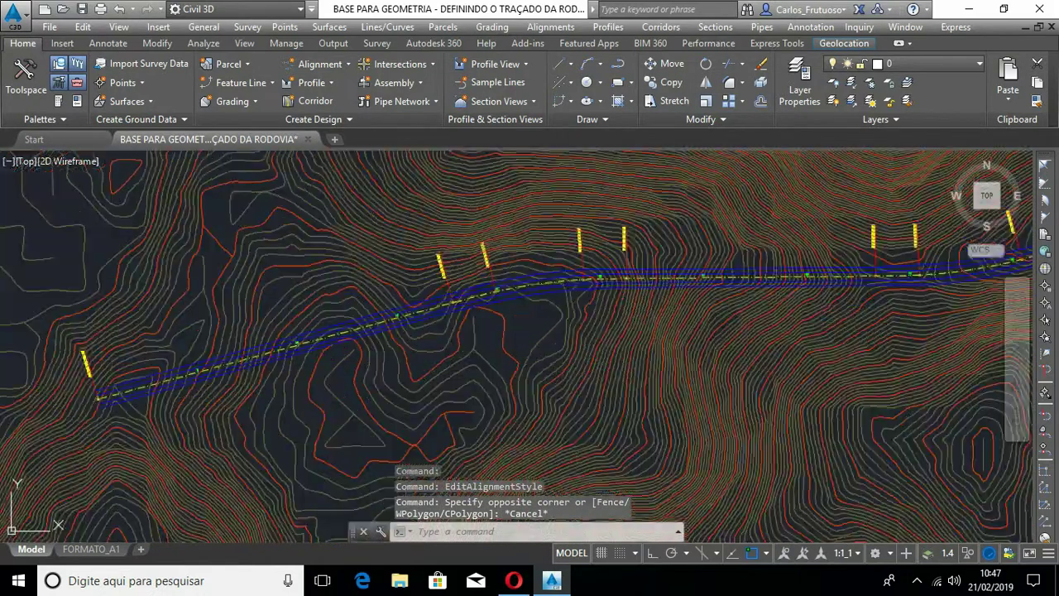
{"action": "scroll", "coordinate": [384, 323], "scroll_direction": "up", "scroll_amount": 4}
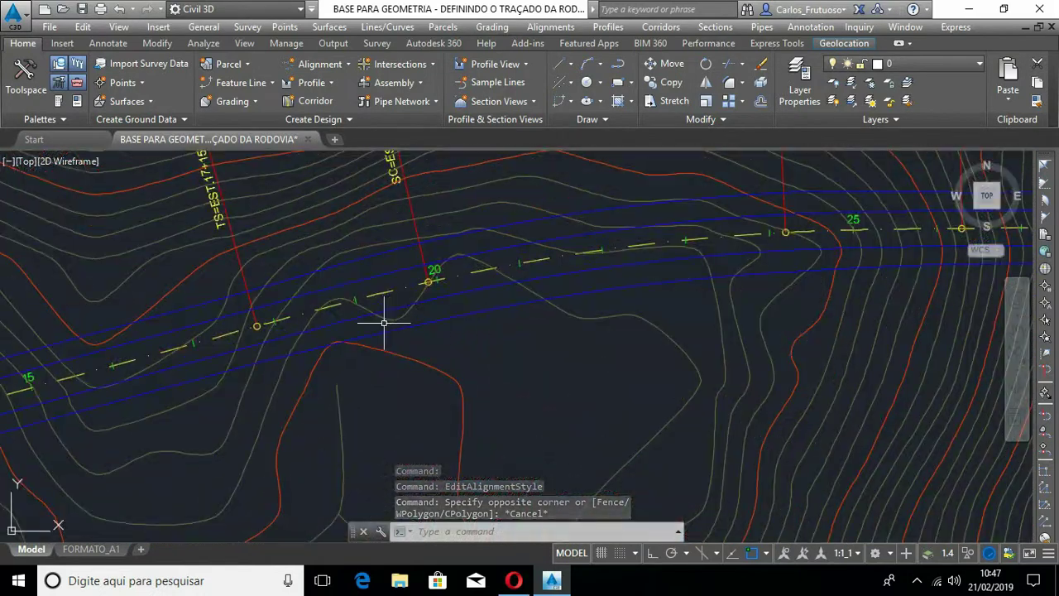
{"action": "left_click", "coordinate": [384, 325]}
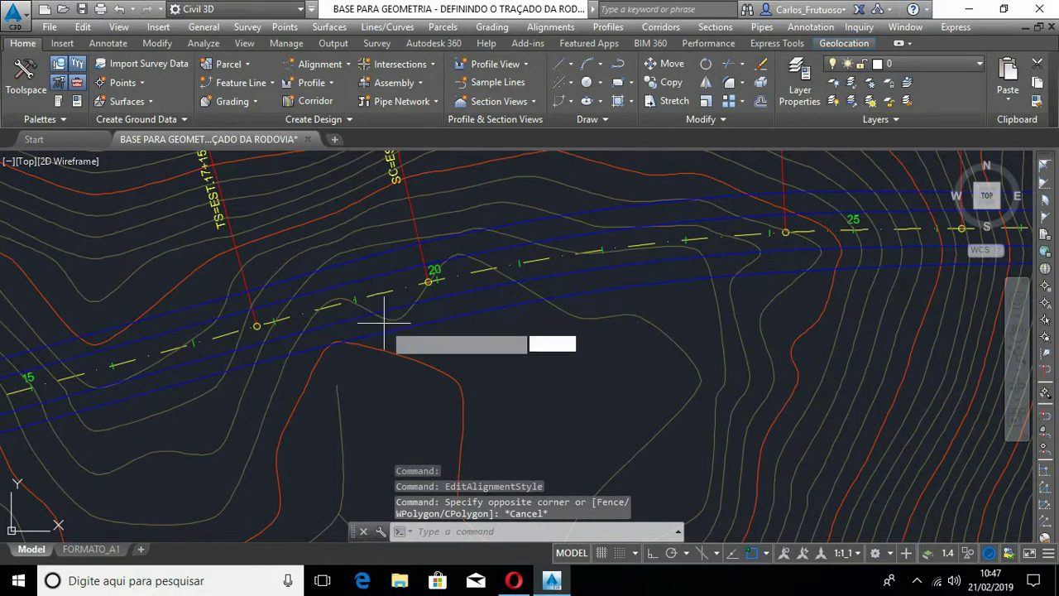
{"action": "key", "text": "Return"}
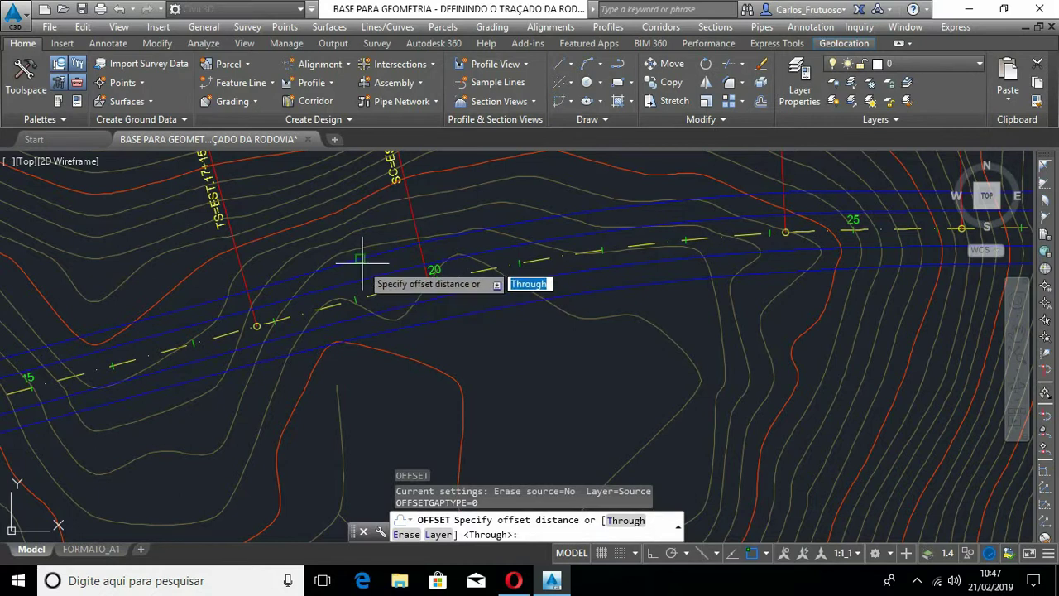
{"action": "type", "text": "8.5"}
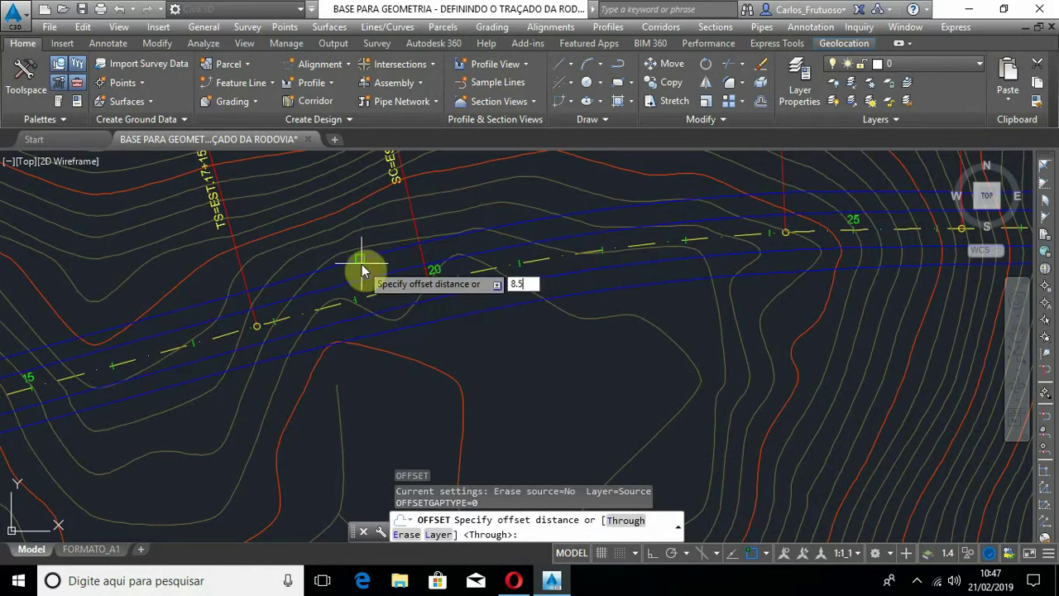
{"action": "key", "text": "Return"}
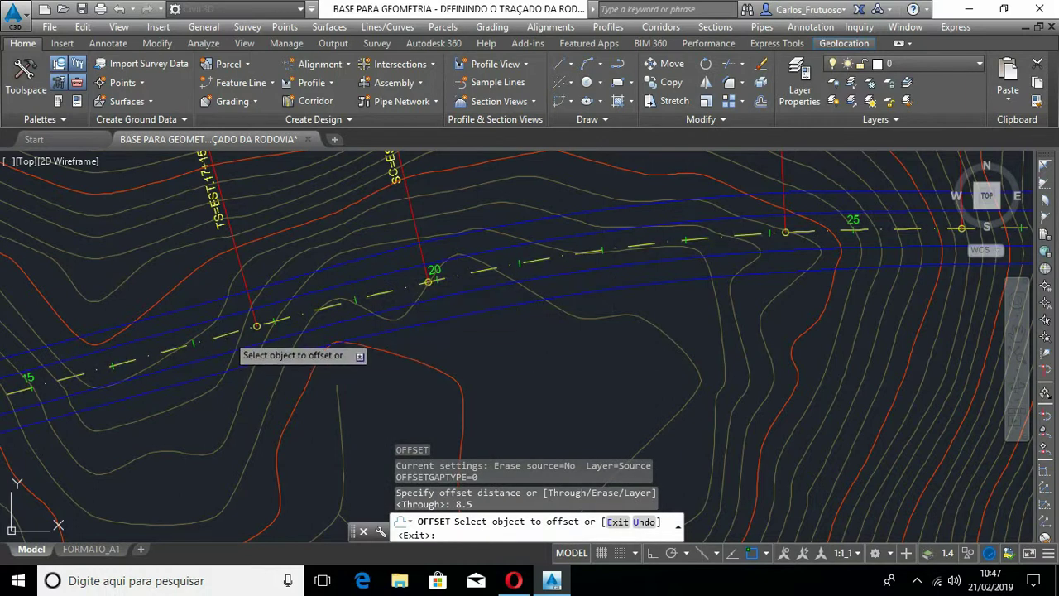
{"action": "left_click", "coordinate": [223, 335]}
{"action": "left_click", "coordinate": [211, 286]}
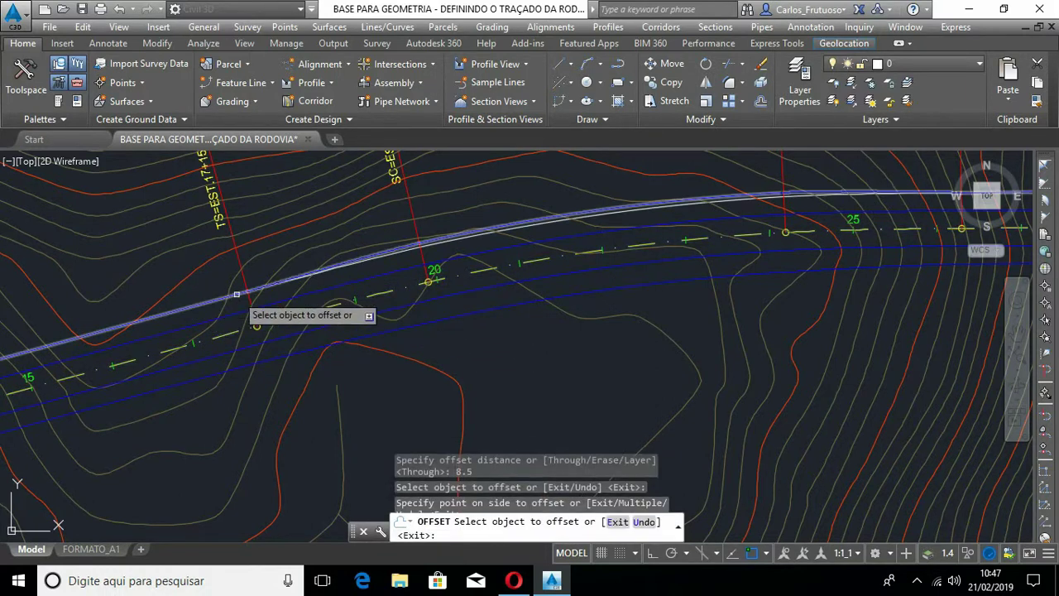
{"action": "key", "text": "Escape"}
{"action": "key", "text": "Escape"}
Step: Turn on the Nearest object snap for an aligned dimension across the offset lines near station 20
{"action": "middle_click_drag", "start_coordinate": [679, 276], "coordinate": [634, 329]}
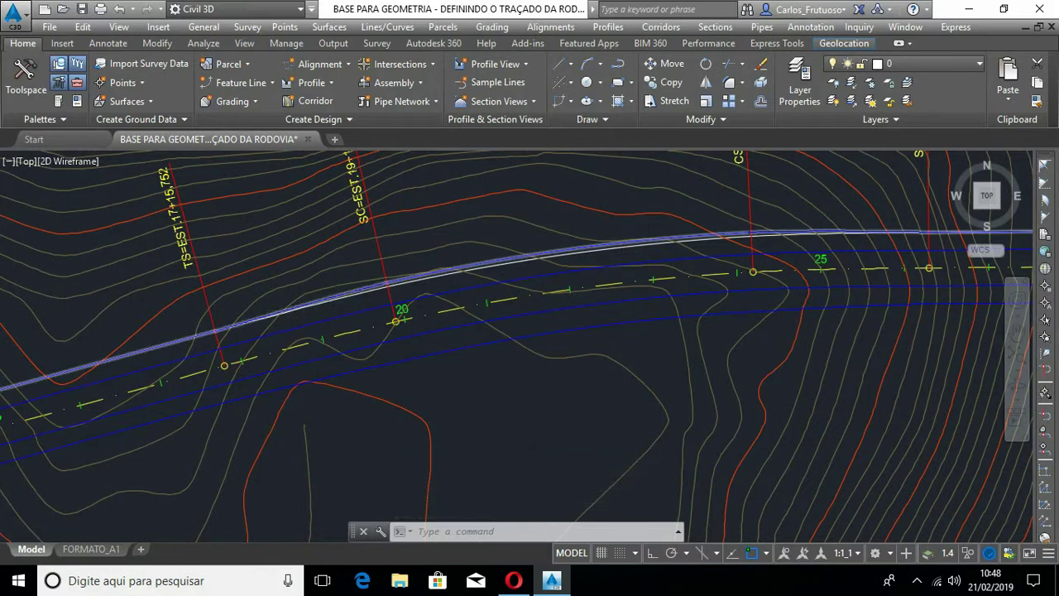
{"action": "scroll", "coordinate": [339, 291], "scroll_direction": "up", "scroll_amount": 5}
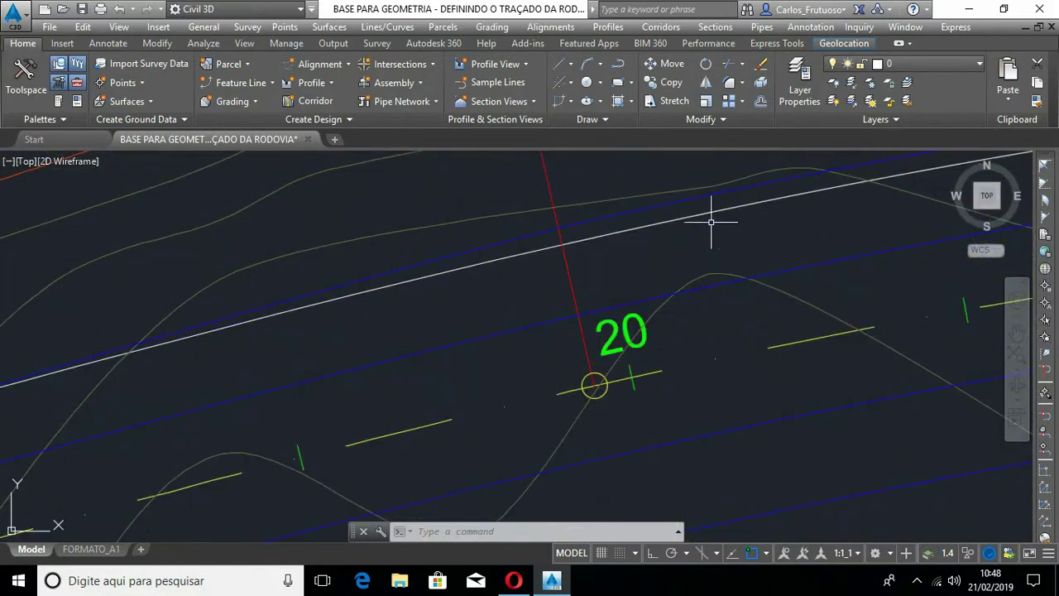
{"action": "scroll", "coordinate": [347, 302], "scroll_direction": "down", "scroll_amount": 2}
{"action": "middle_click_drag", "start_coordinate": [608, 279], "coordinate": [433, 325]}
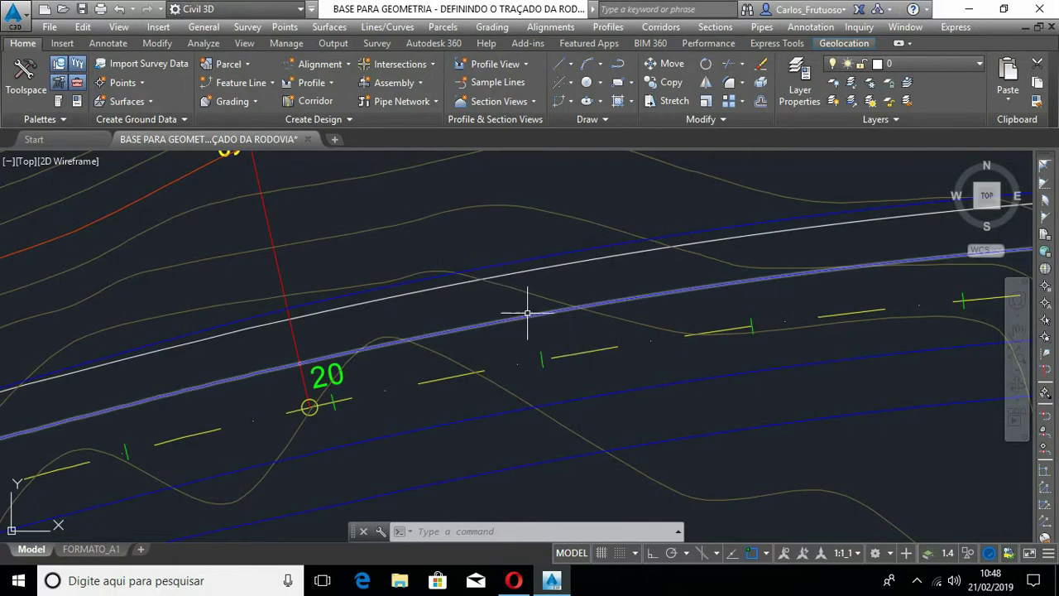
{"action": "left_click", "coordinate": [108, 43]}
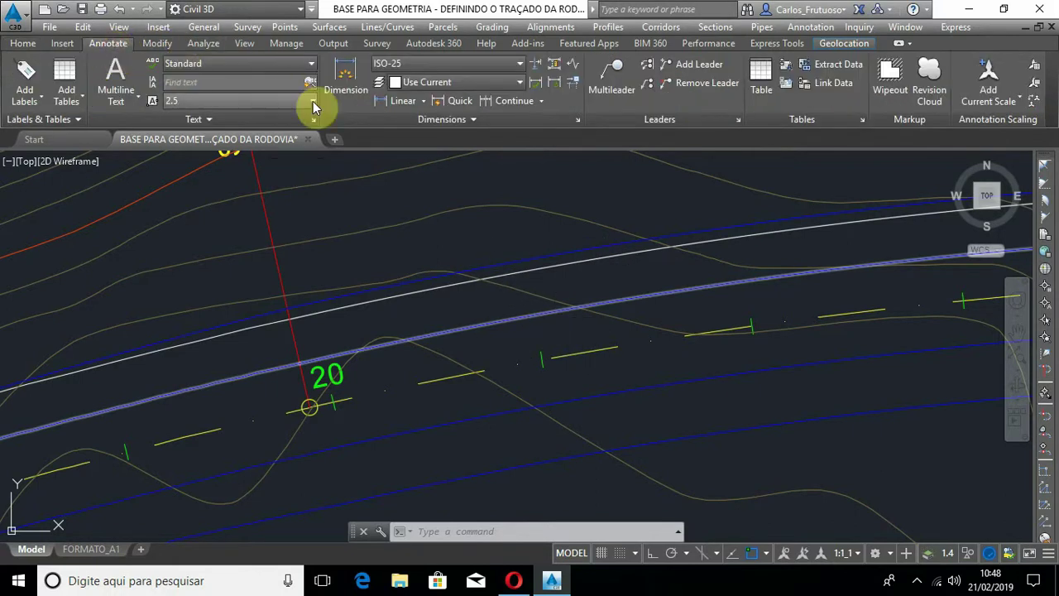
{"action": "left_click", "coordinate": [423, 101]}
{"action": "left_click", "coordinate": [409, 157]}
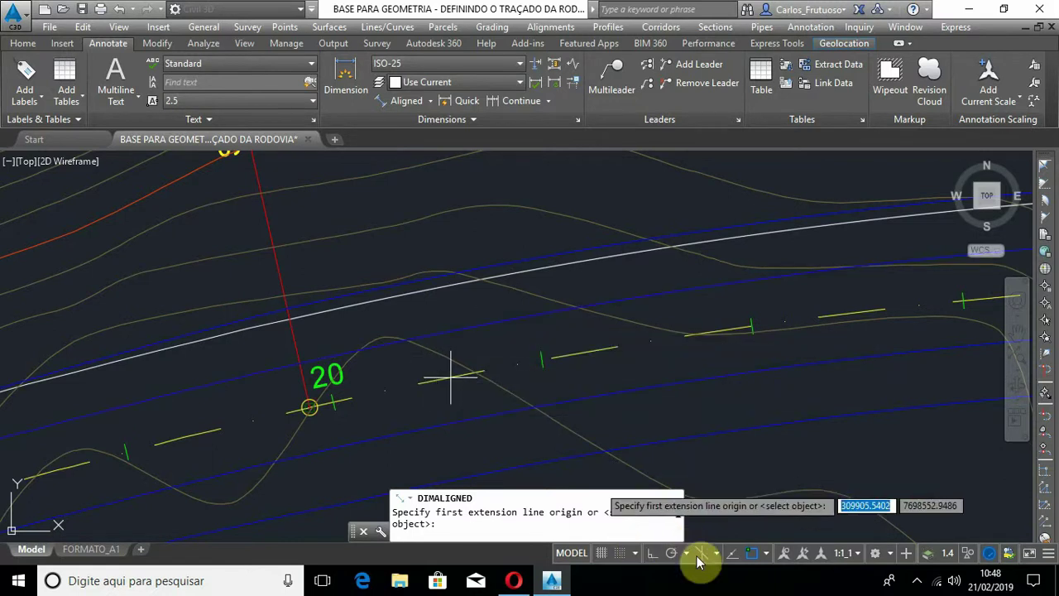
{"action": "left_click", "coordinate": [767, 553]}
{"action": "left_click", "coordinate": [788, 473]}
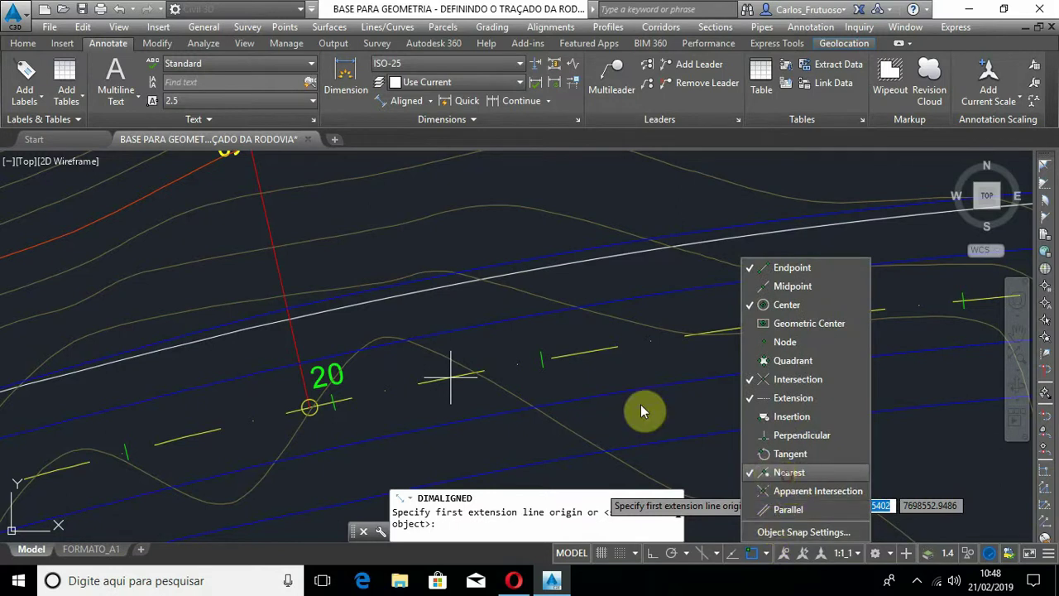
Step: Dimension the distance from the centreline perpendicular to the inner northern offset alignment, just east of station 20
{"action": "left_click", "coordinate": [574, 348]}
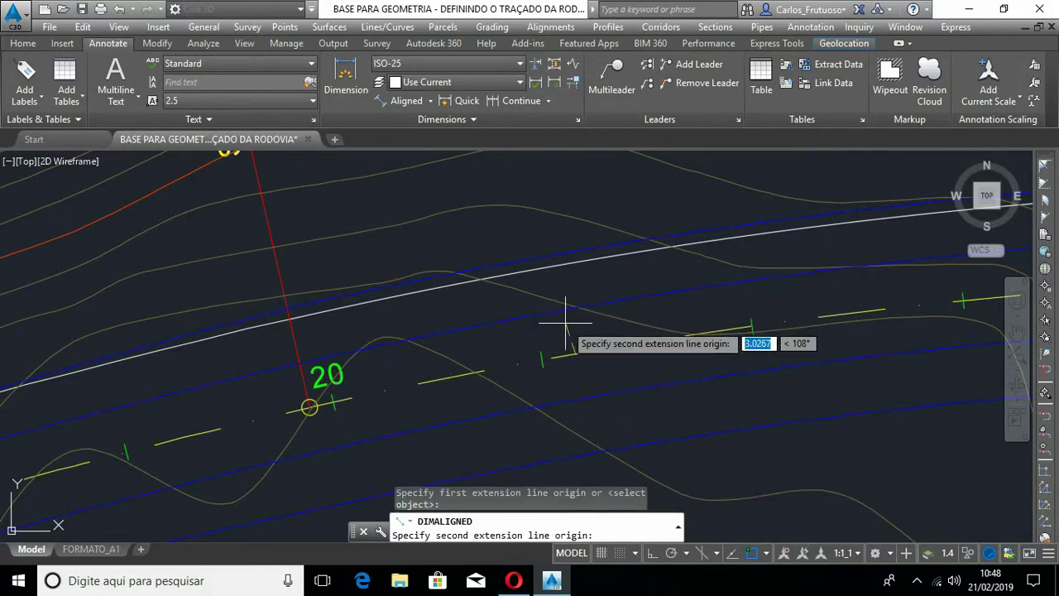
{"action": "right_click", "coordinate": [566, 321], "text": "shift"}
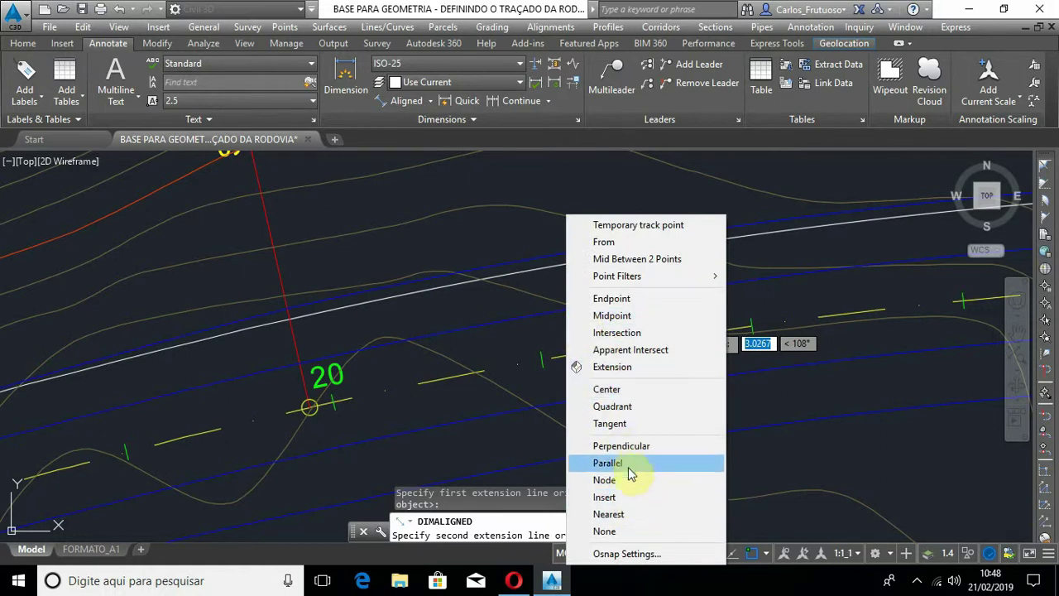
{"action": "left_click", "coordinate": [621, 446]}
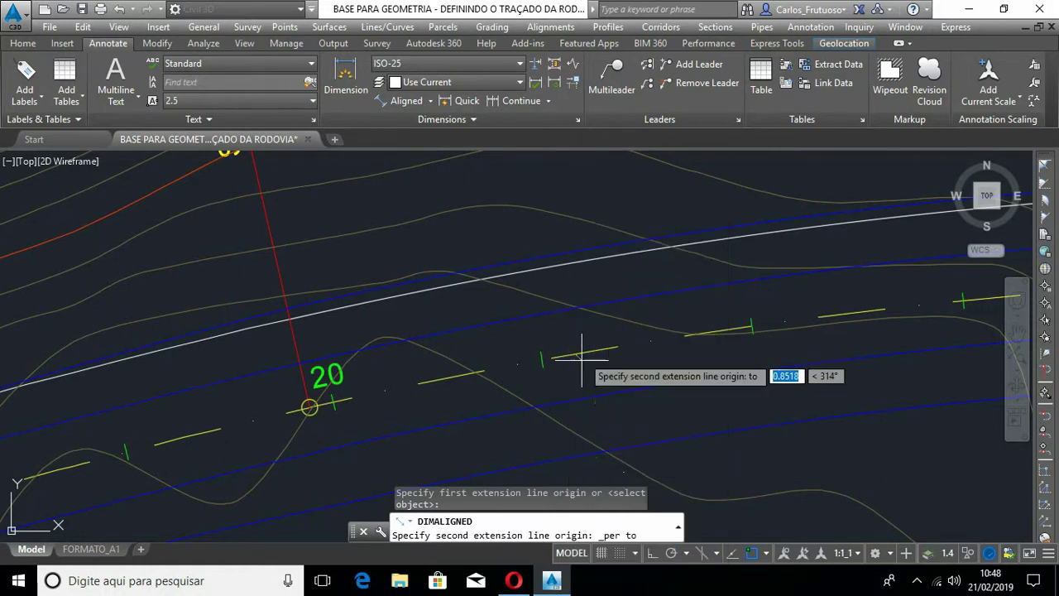
{"action": "left_click", "coordinate": [561, 307]}
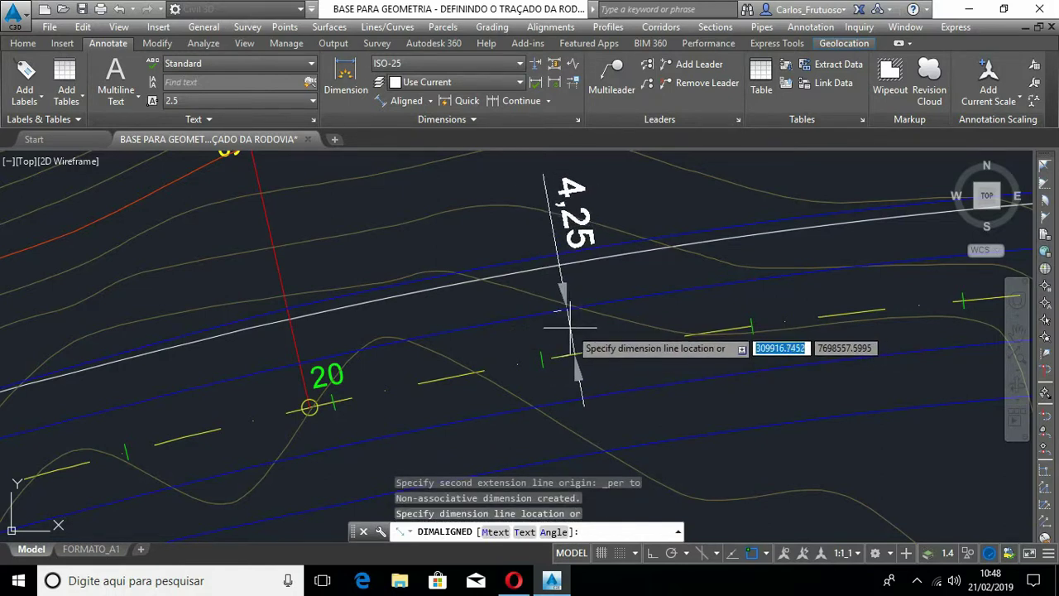
{"action": "left_click", "coordinate": [569, 327]}
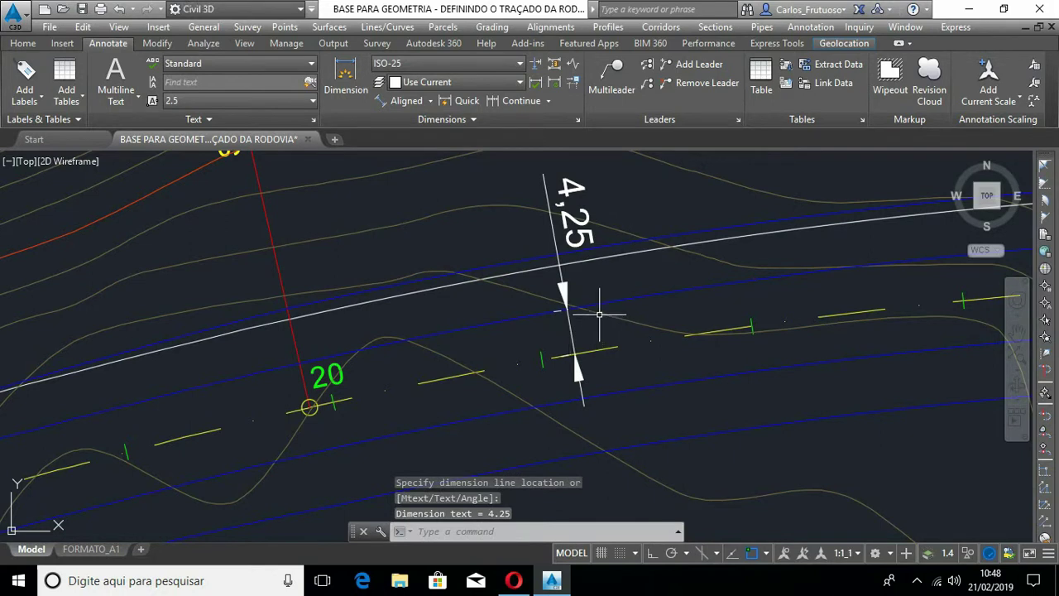
Step: Add an aligned dimension from the inner northern offset alignment perpendicular to the outer one, east of the first dimension
{"action": "key", "text": "Return"}
{"action": "left_click", "coordinate": [666, 291]}
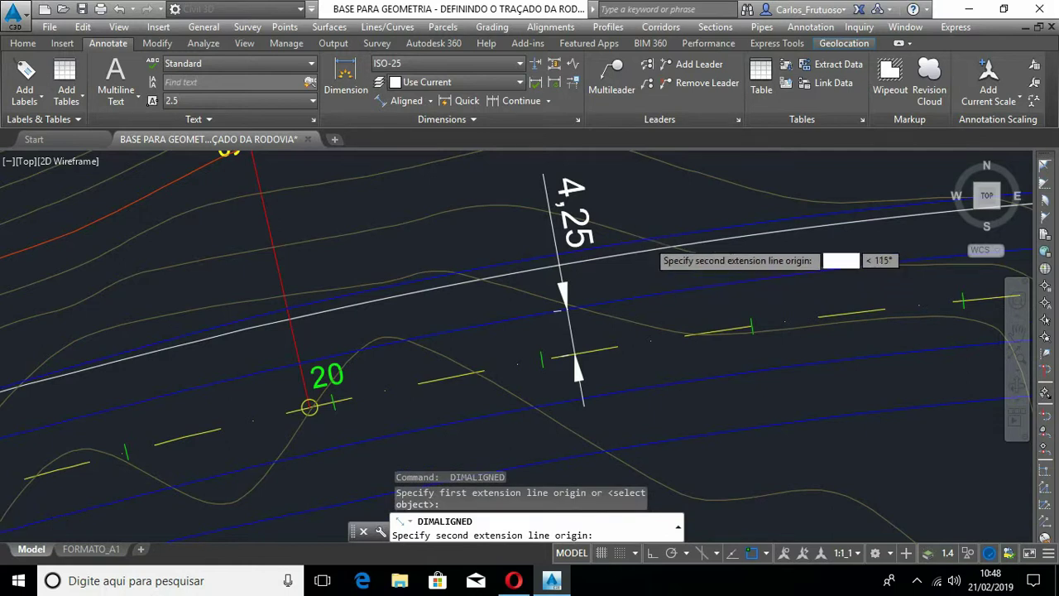
{"action": "scroll", "coordinate": [647, 244], "scroll_direction": "up", "scroll_amount": 2}
{"action": "right_click", "coordinate": [659, 213], "text": "shift"}
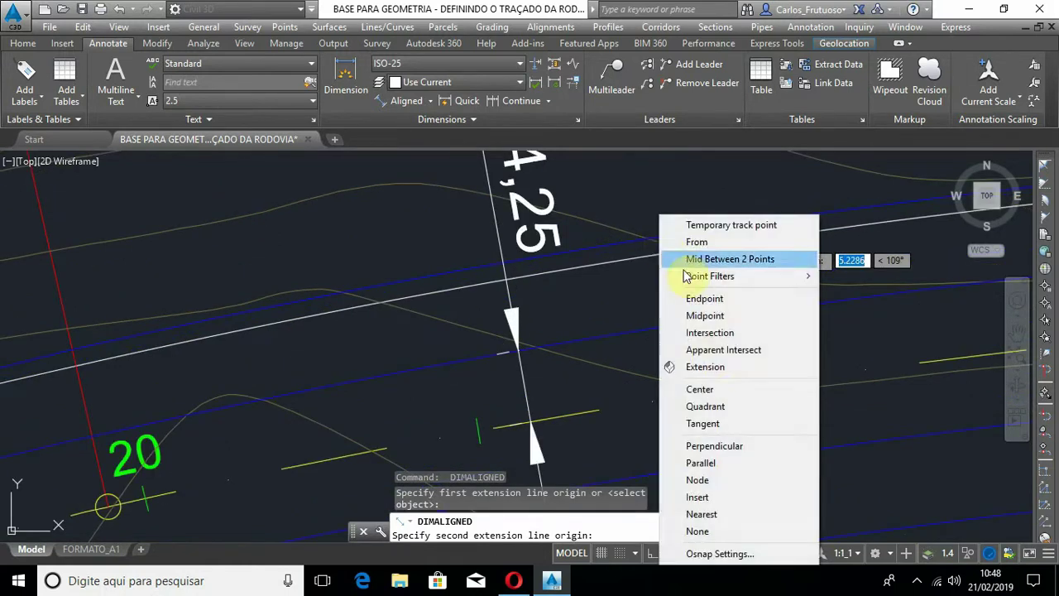
{"action": "left_click", "coordinate": [724, 447]}
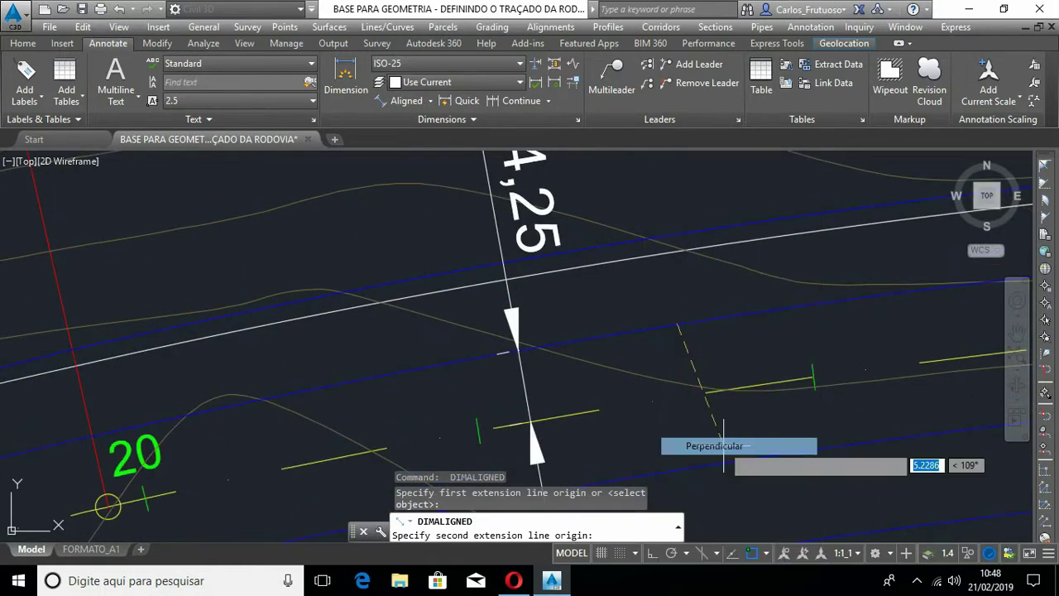
{"action": "left_click", "coordinate": [684, 237]}
{"action": "scroll", "coordinate": [638, 285], "scroll_direction": "down", "scroll_amount": 1}
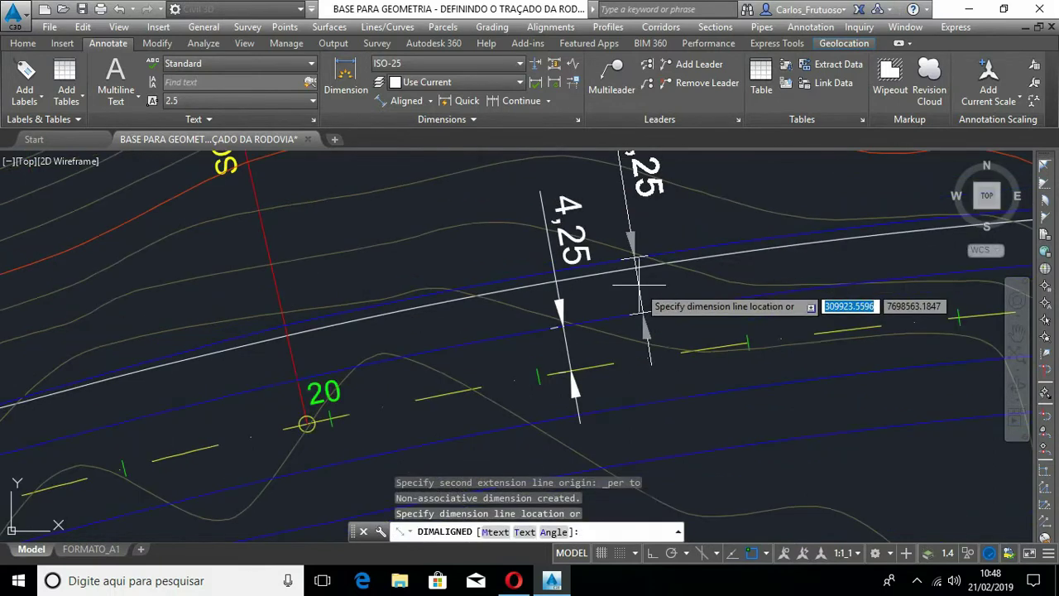
{"action": "scroll", "coordinate": [641, 286], "scroll_direction": "down", "scroll_amount": 2}
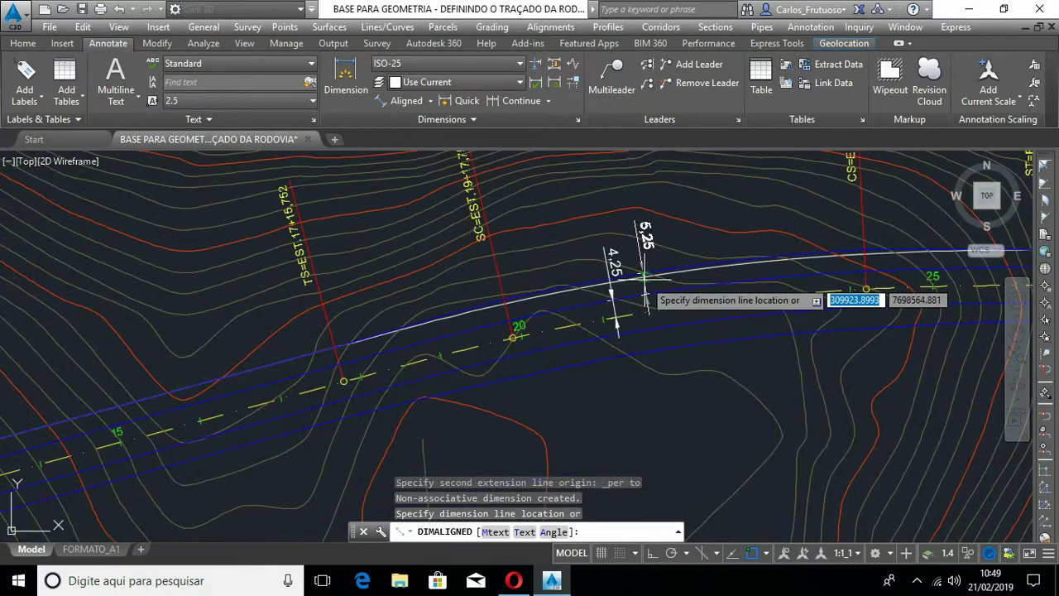
{"action": "scroll", "coordinate": [648, 274], "scroll_direction": "up", "scroll_amount": 3}
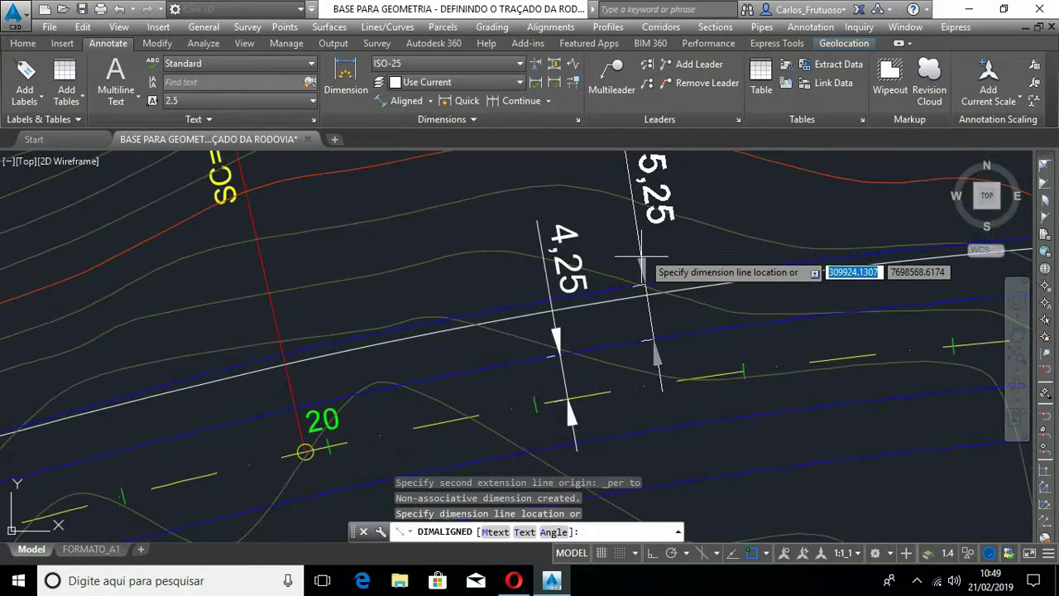
{"action": "left_click", "coordinate": [647, 247]}
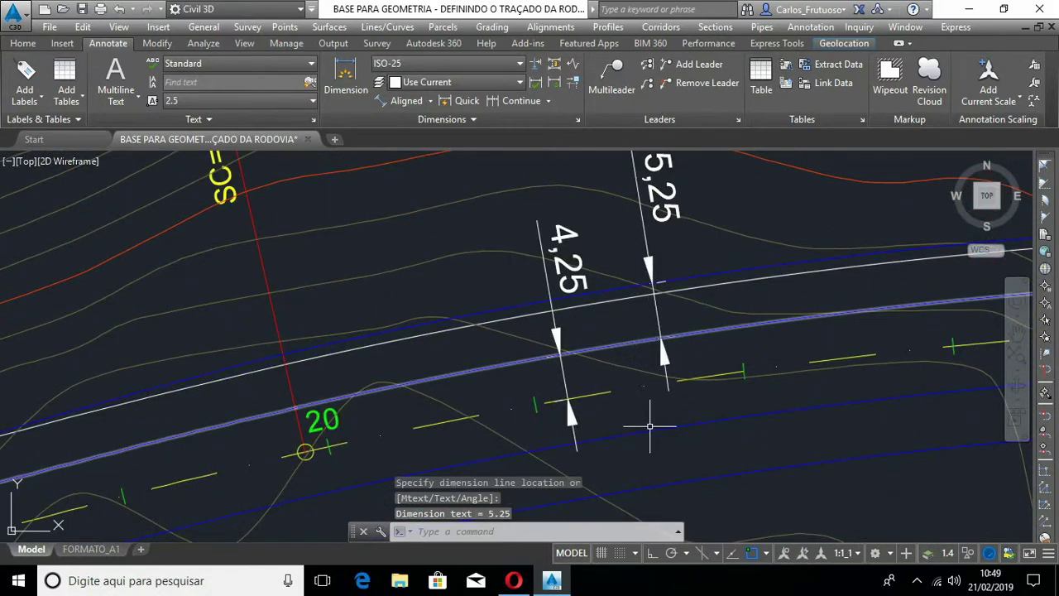
Step: Delete the two aligned dimensions and the white 8.5 offset line along the curve
{"action": "scroll", "coordinate": [559, 407], "scroll_direction": "down", "scroll_amount": 2}
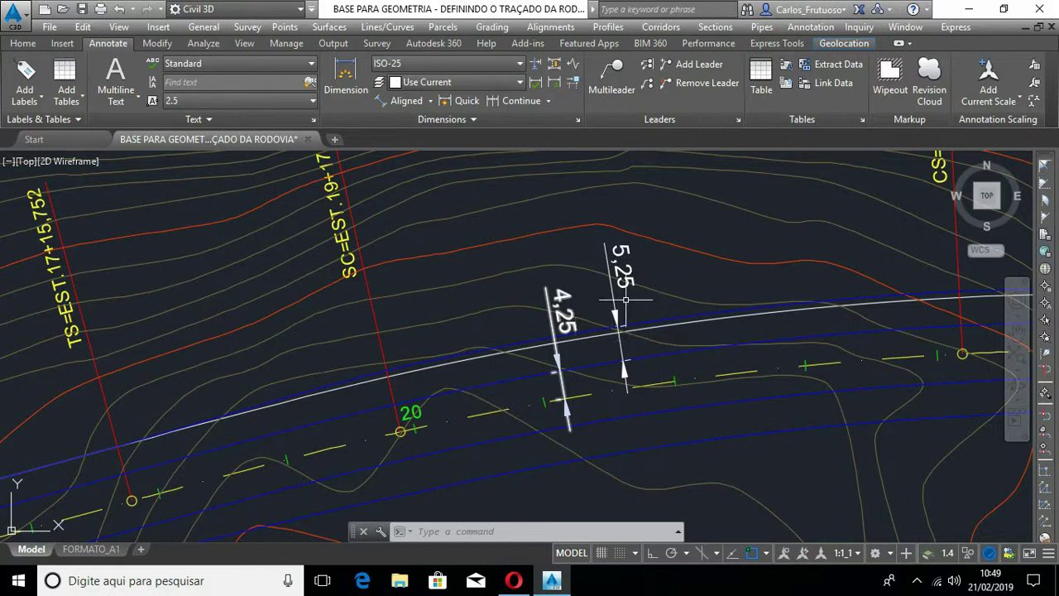
{"action": "key", "text": "Escape"}
{"action": "left_click", "coordinate": [631, 269]}
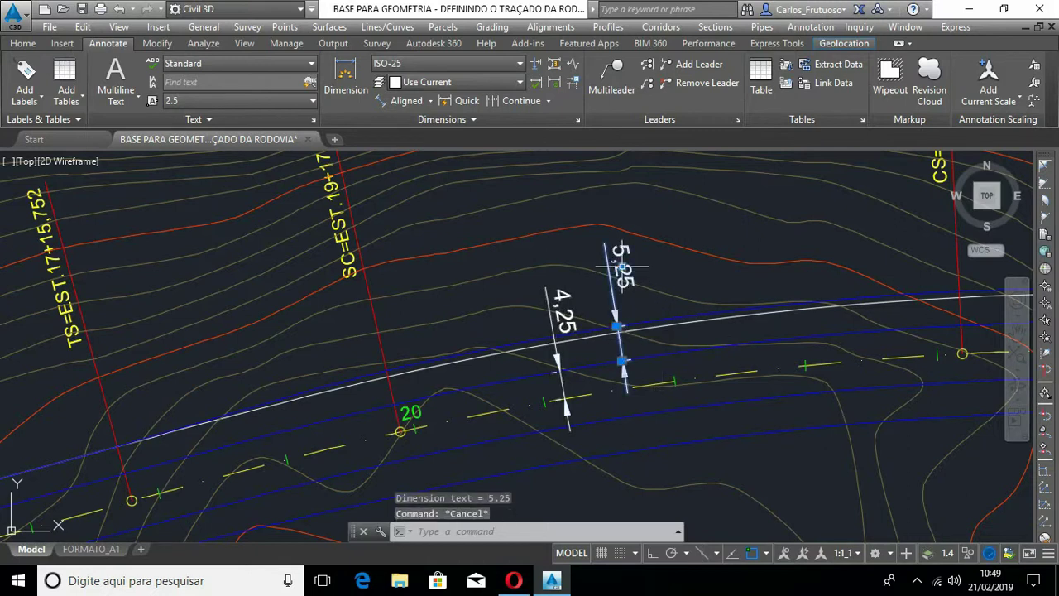
{"action": "left_click", "coordinate": [570, 305]}
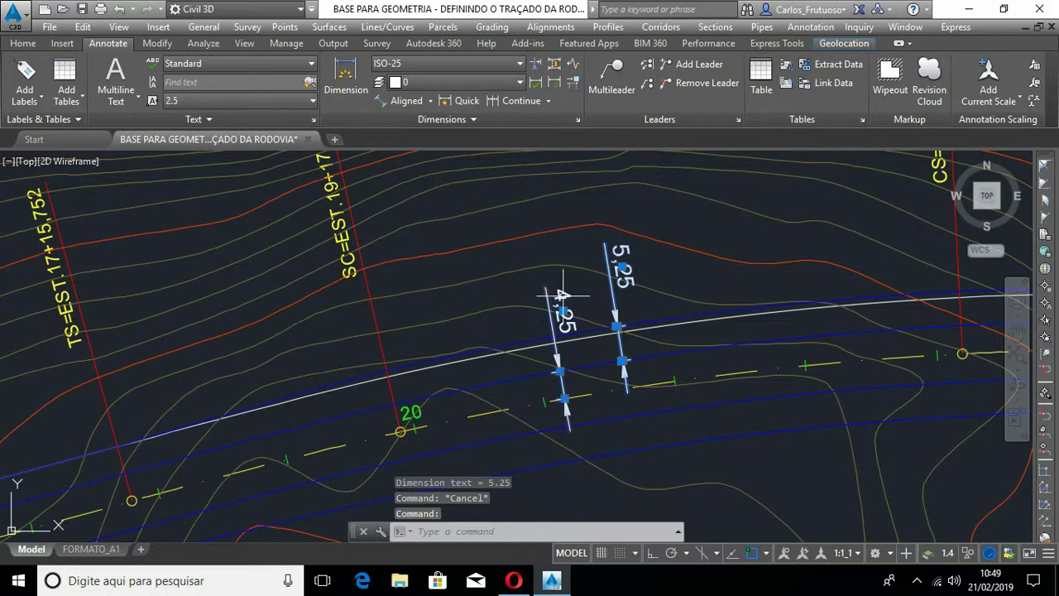
{"action": "double_click", "coordinate": [569, 305]}
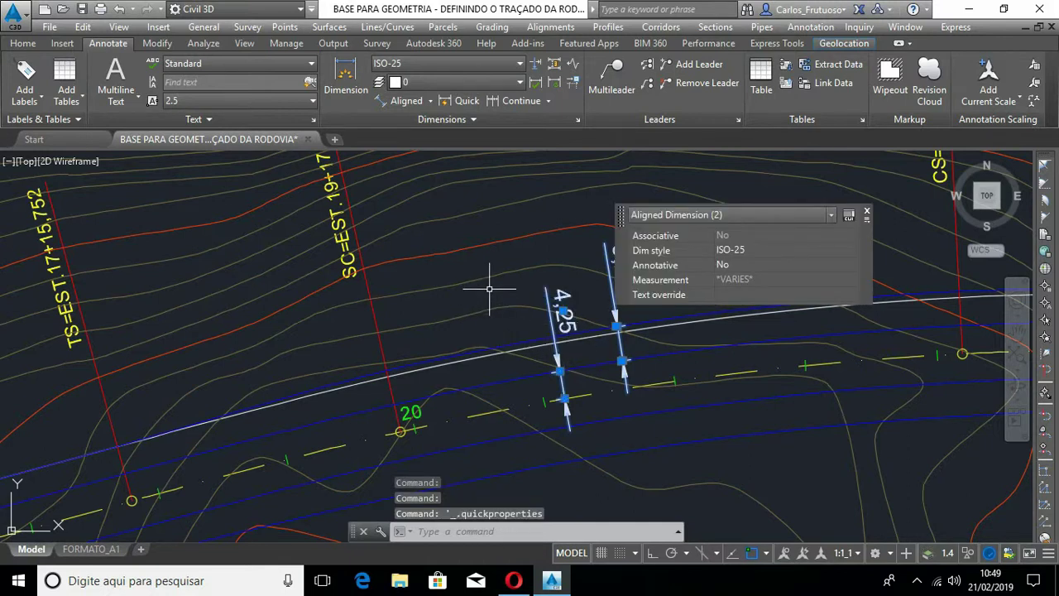
{"action": "key", "text": "Delete"}
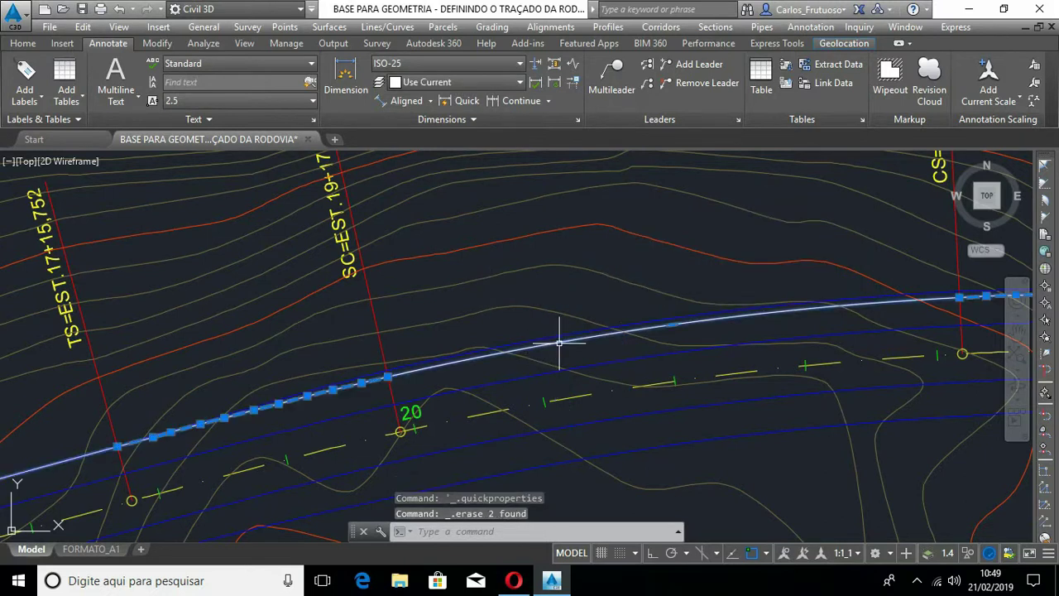
{"action": "left_click", "coordinate": [561, 344]}
{"action": "key", "text": "Delete"}
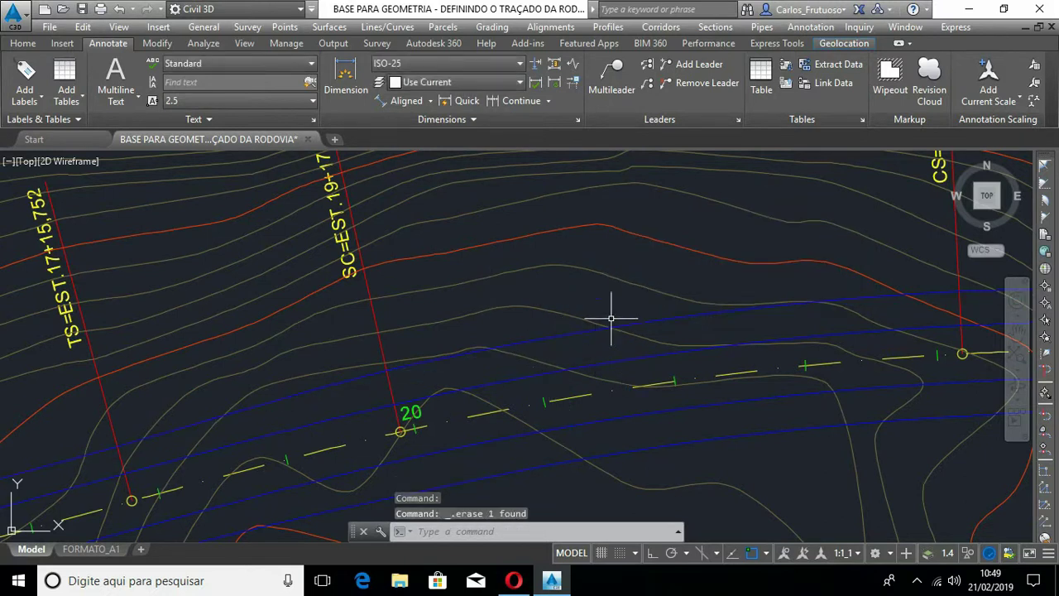
Step: Delete the two inner offset alignments on either side of the centreline, keeping the outer pair
{"action": "left_click", "coordinate": [640, 423]}
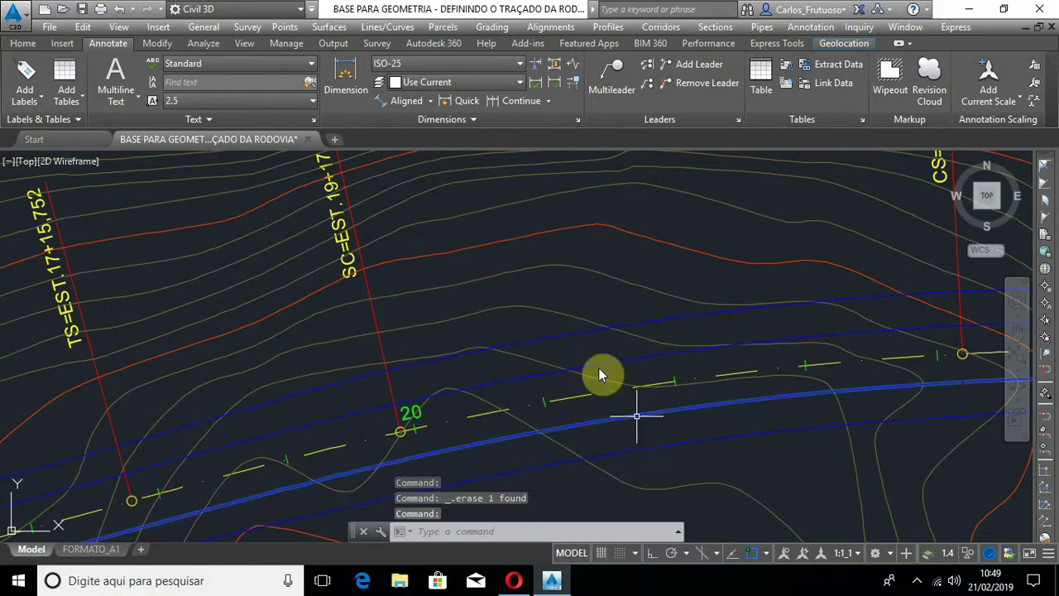
{"action": "left_click", "coordinate": [616, 379]}
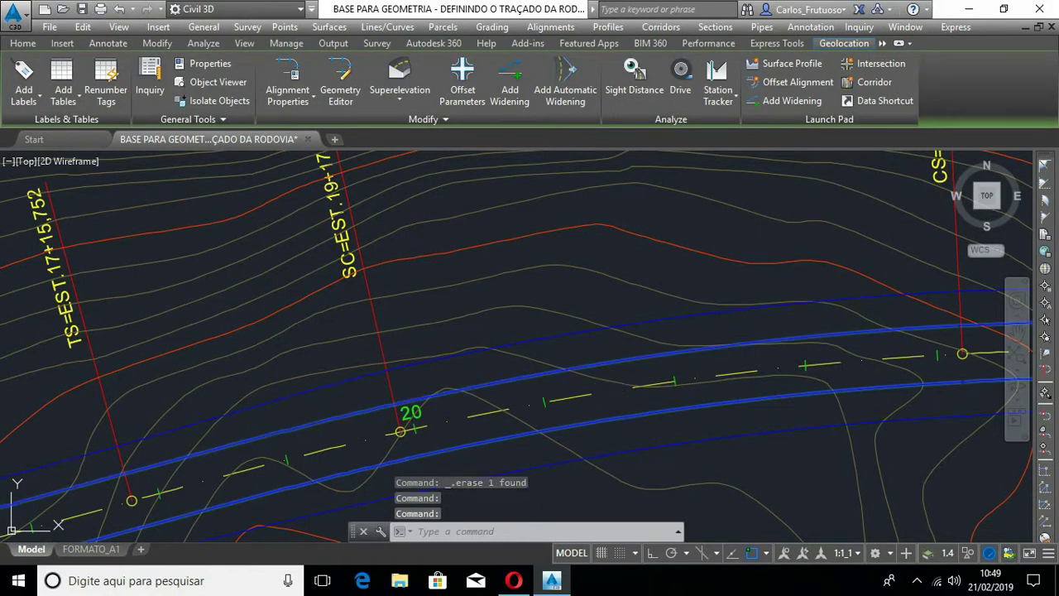
{"action": "key", "text": "Delete"}
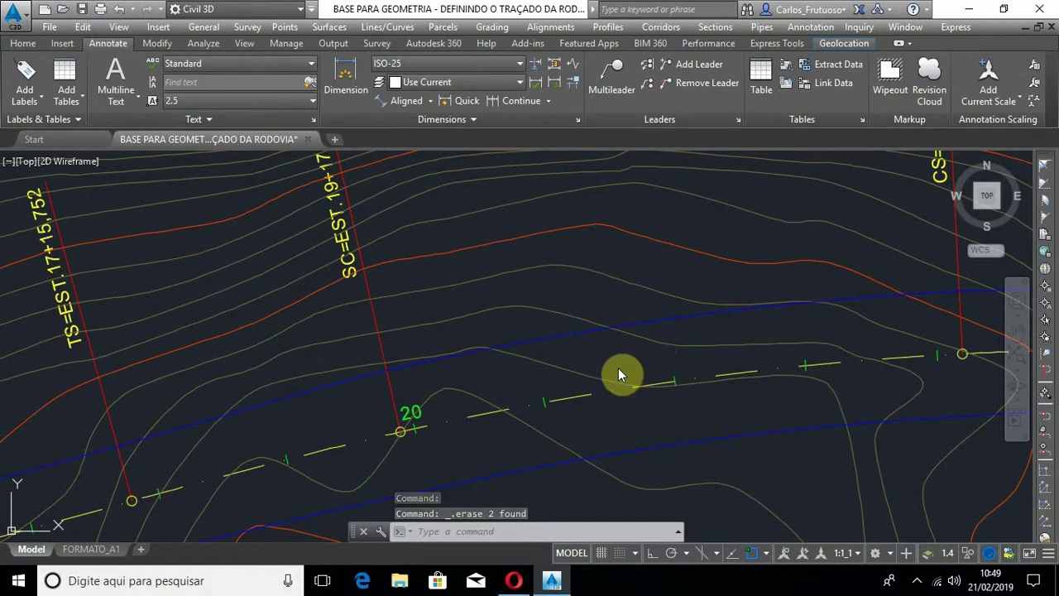
Step: Examine the remaining blue outer offset alignments through the curves and along the whole highway route over the terrain
{"action": "left_click", "coordinate": [610, 343]}
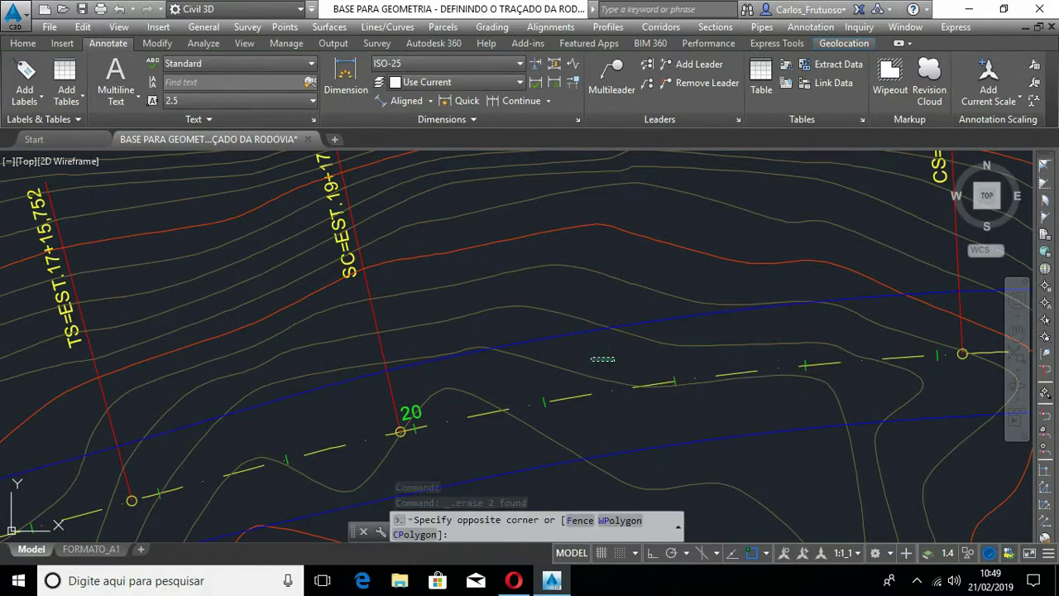
{"action": "left_click", "coordinate": [591, 354]}
{"action": "scroll", "coordinate": [424, 361], "scroll_direction": "down", "scroll_amount": 8}
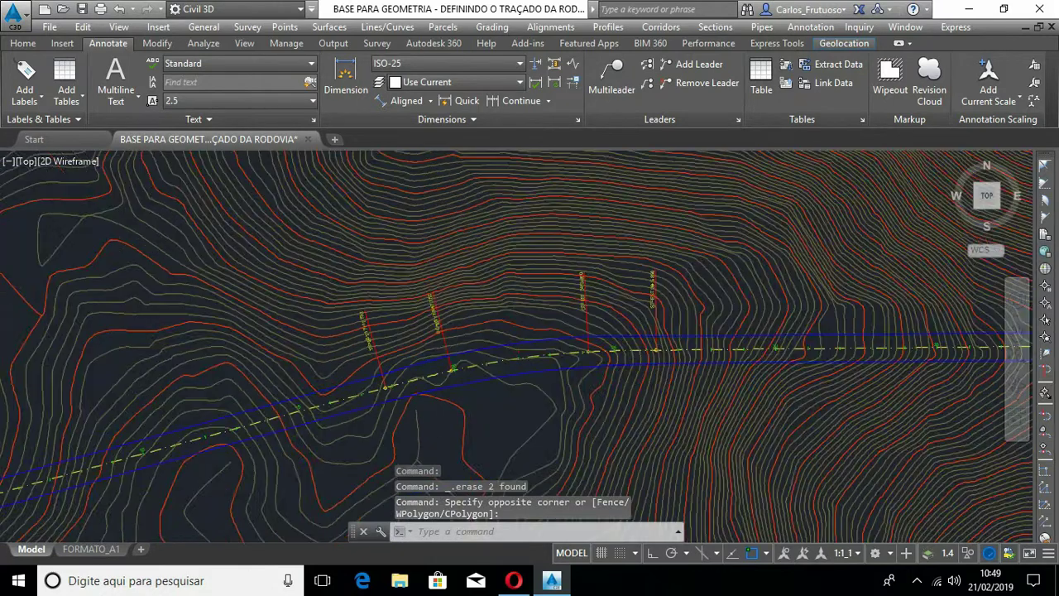
{"action": "scroll", "coordinate": [811, 301], "scroll_direction": "up", "scroll_amount": 8}
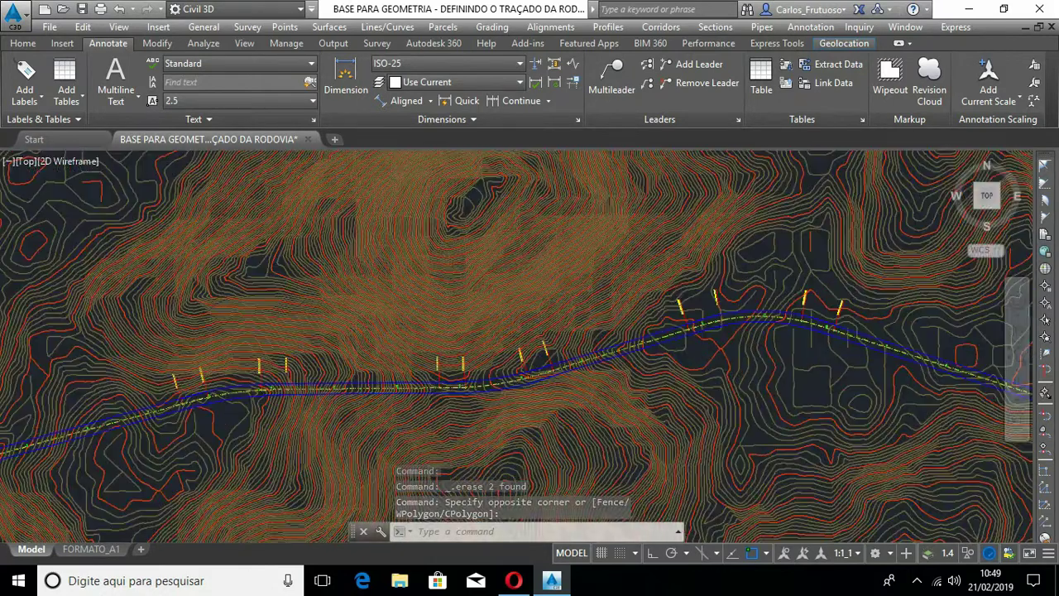
{"action": "scroll", "coordinate": [745, 340], "scroll_direction": "up", "scroll_amount": 2}
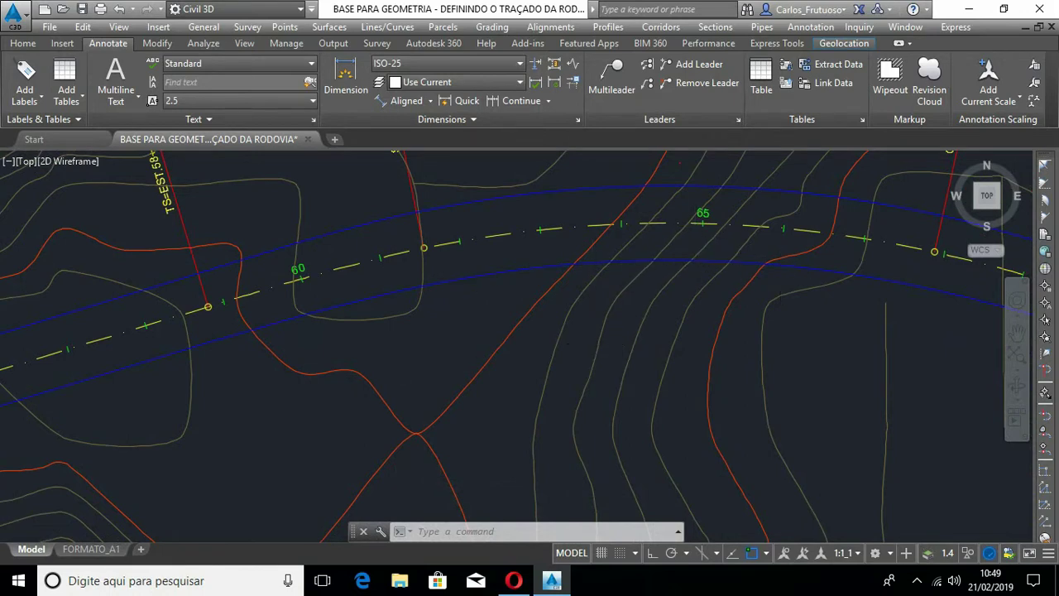
{"action": "scroll", "coordinate": [375, 377], "scroll_direction": "down", "scroll_amount": 5}
{"action": "scroll", "coordinate": [389, 405], "scroll_direction": "down", "scroll_amount": 4}
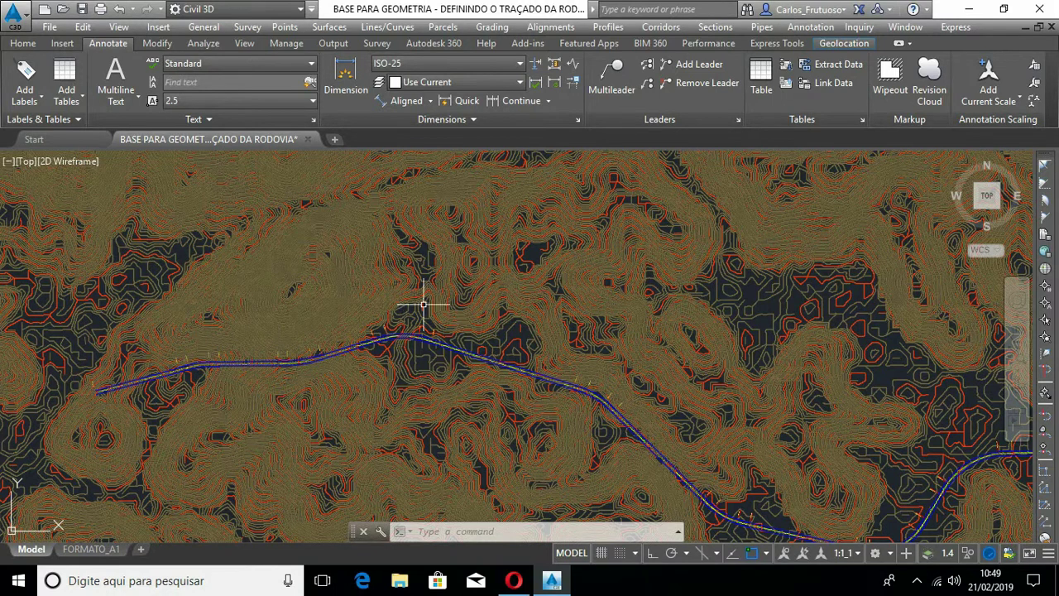
{"action": "scroll", "coordinate": [282, 352], "scroll_direction": "up", "scroll_amount": 5}
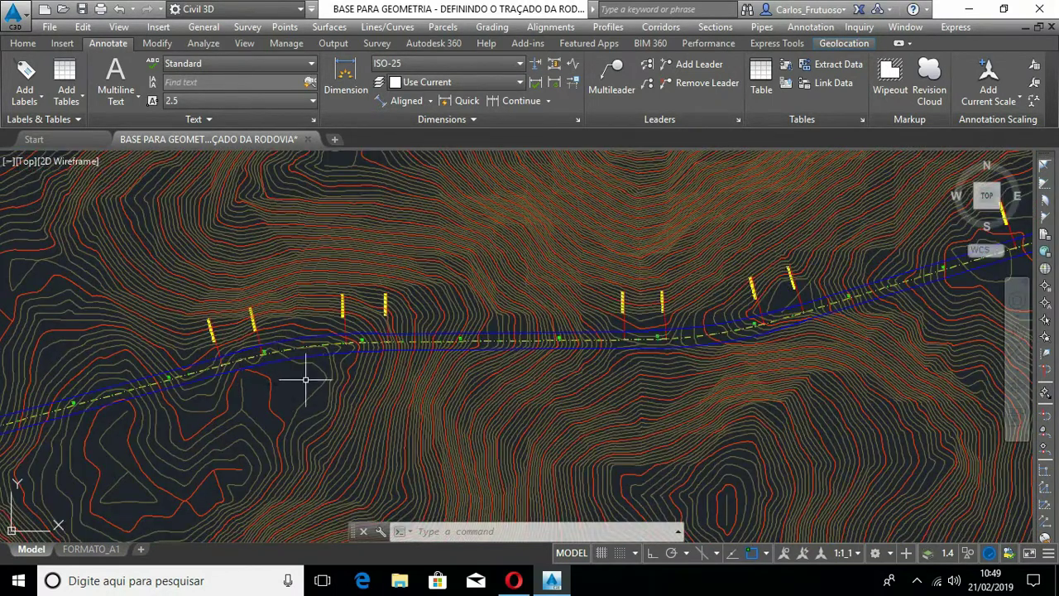
{"action": "scroll", "coordinate": [469, 347], "scroll_direction": "down", "scroll_amount": 5}
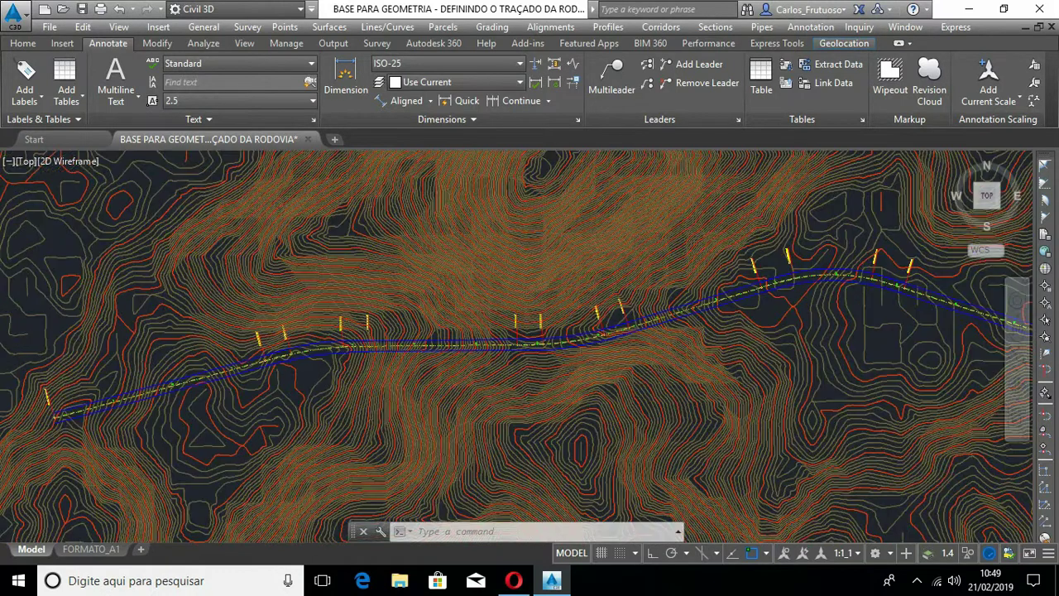
{"action": "mouse_move", "coordinate": [610, 397]}
{"action": "middle_mouse_down"}
{"action": "mouse_move", "coordinate": [501, 352]}
{"action": "mouse_move", "coordinate": [513, 352]}
{"action": "middle_mouse_up"}
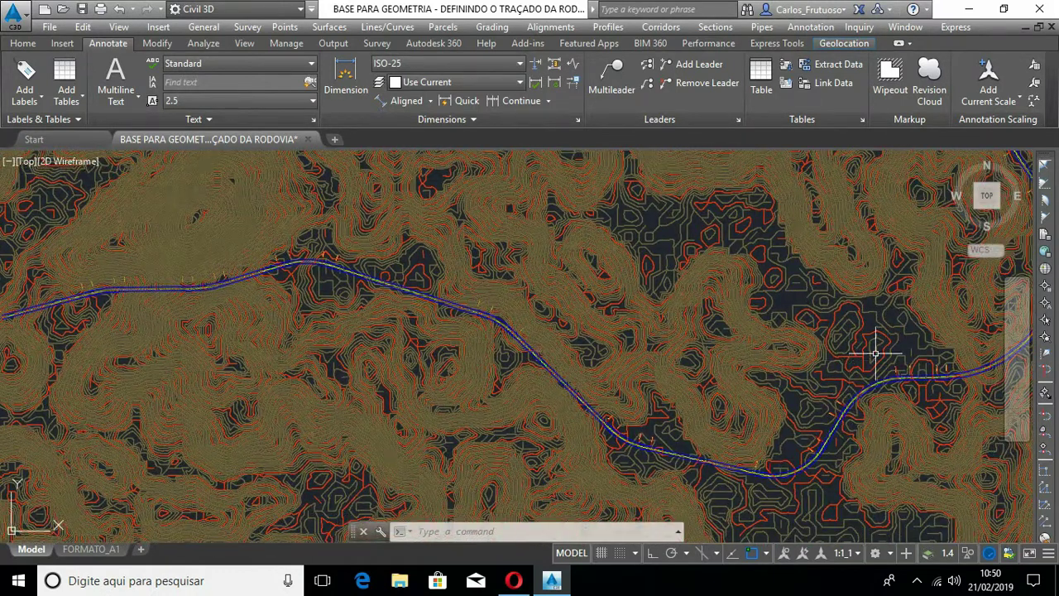
{"action": "mouse_move", "coordinate": [888, 353]}
{"action": "middle_mouse_down"}
{"action": "mouse_move", "coordinate": [747, 406]}
{"action": "mouse_move", "coordinate": [622, 394]}
{"action": "mouse_move", "coordinate": [496, 360]}
{"action": "mouse_move", "coordinate": [518, 373]}
{"action": "middle_mouse_up"}
{"action": "scroll", "coordinate": [576, 405], "scroll_direction": "down", "scroll_amount": 2}
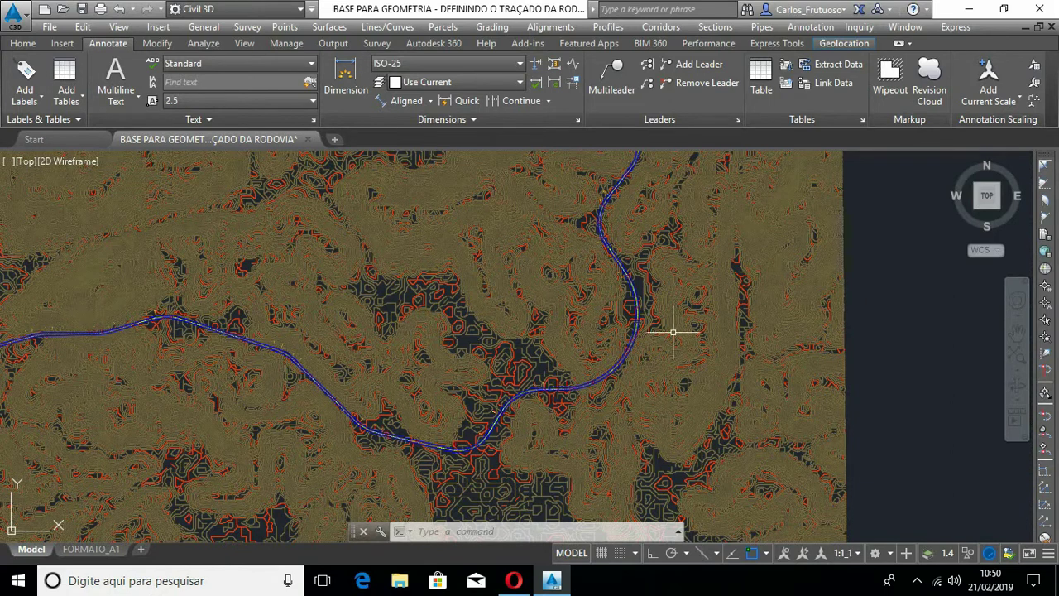
{"action": "scroll", "coordinate": [464, 286], "scroll_direction": "down", "scroll_amount": 3}
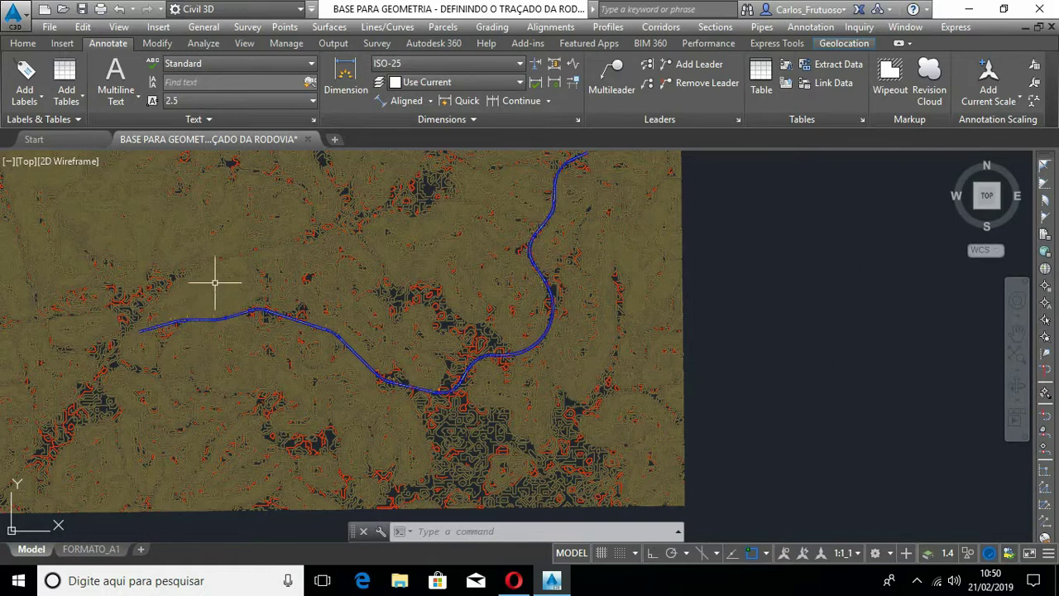
{"action": "middle_click_drag", "start_coordinate": [486, 305], "coordinate": [654, 376]}
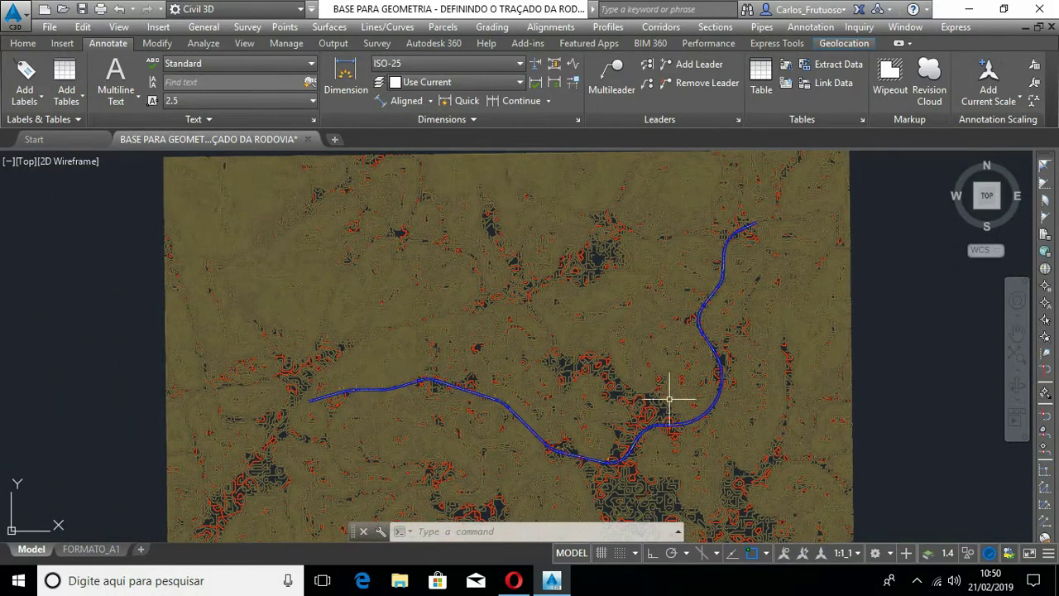